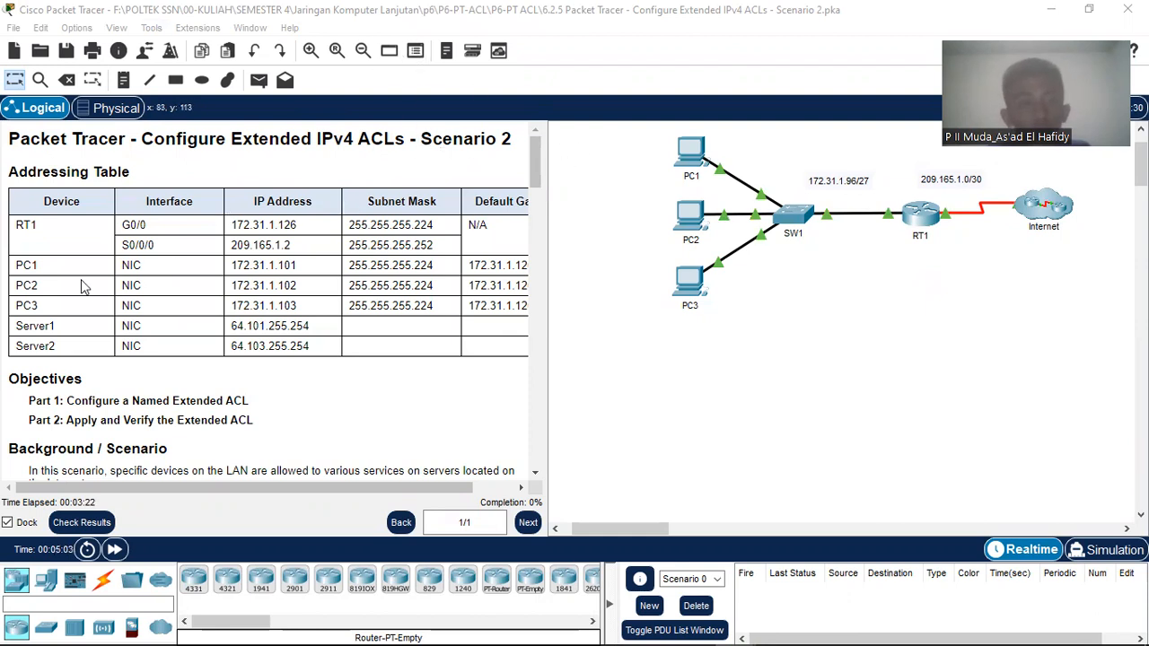
Step: Try to move PC1 on the topology and dismiss the locked-coordinates warning
drag(387, 489, 286, 520)
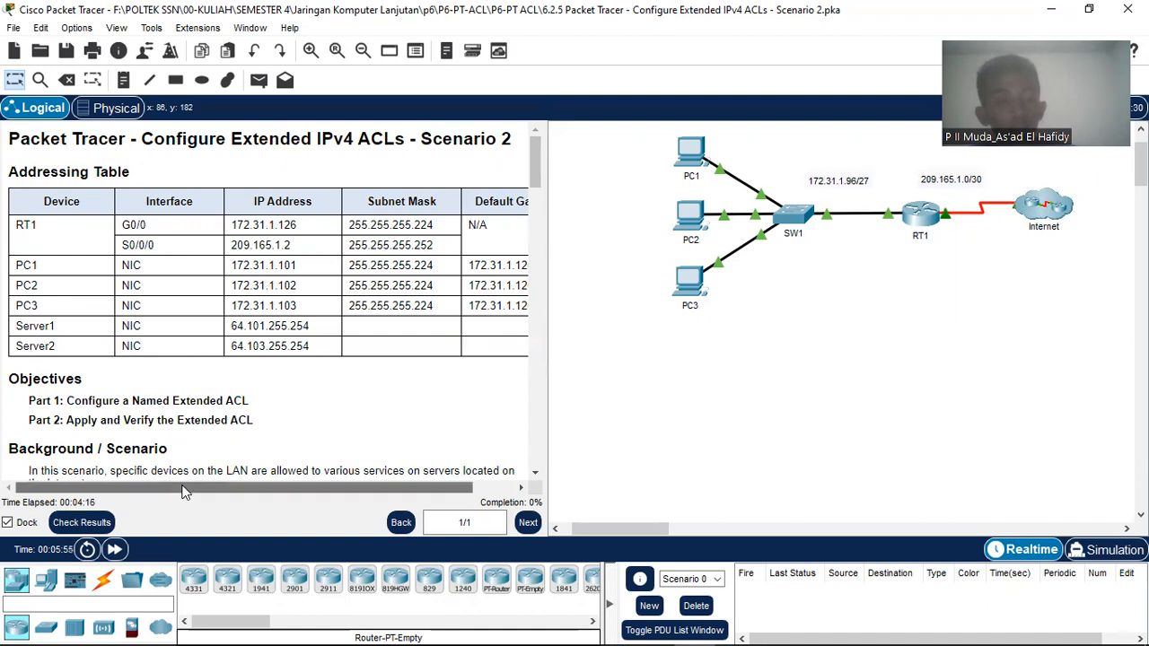
scroll(185, 492, right, 1)
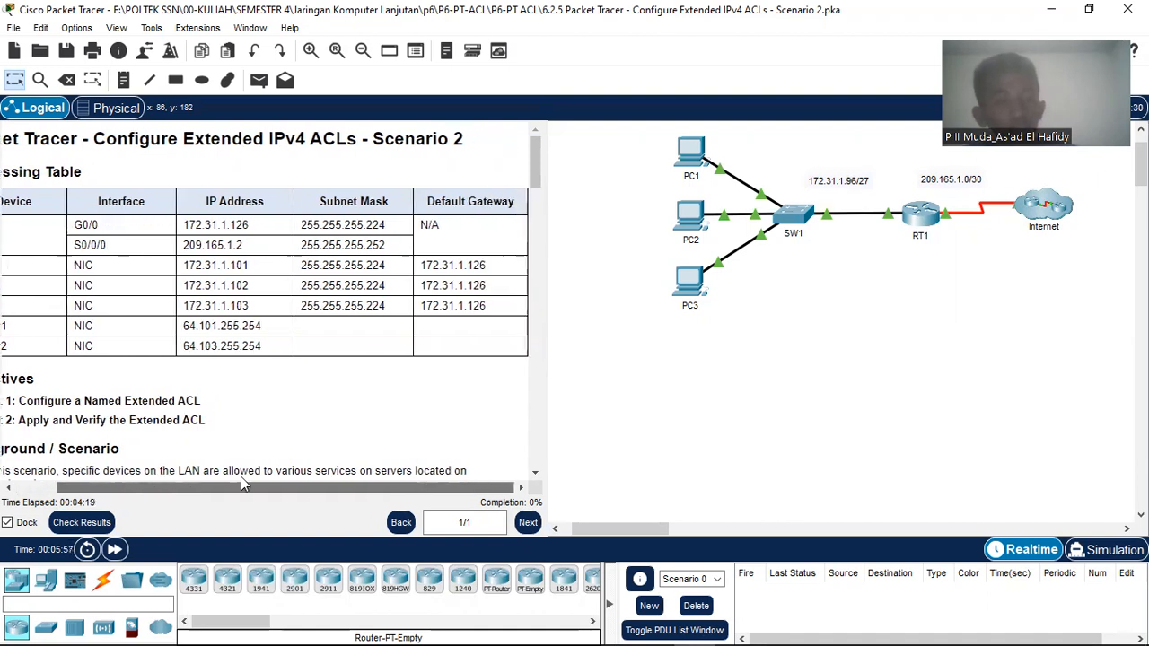
scroll(167, 492, left, 1)
scroll(195, 492, right, 1)
scroll(180, 492, left, 1)
scroll(179, 492, left, 1)
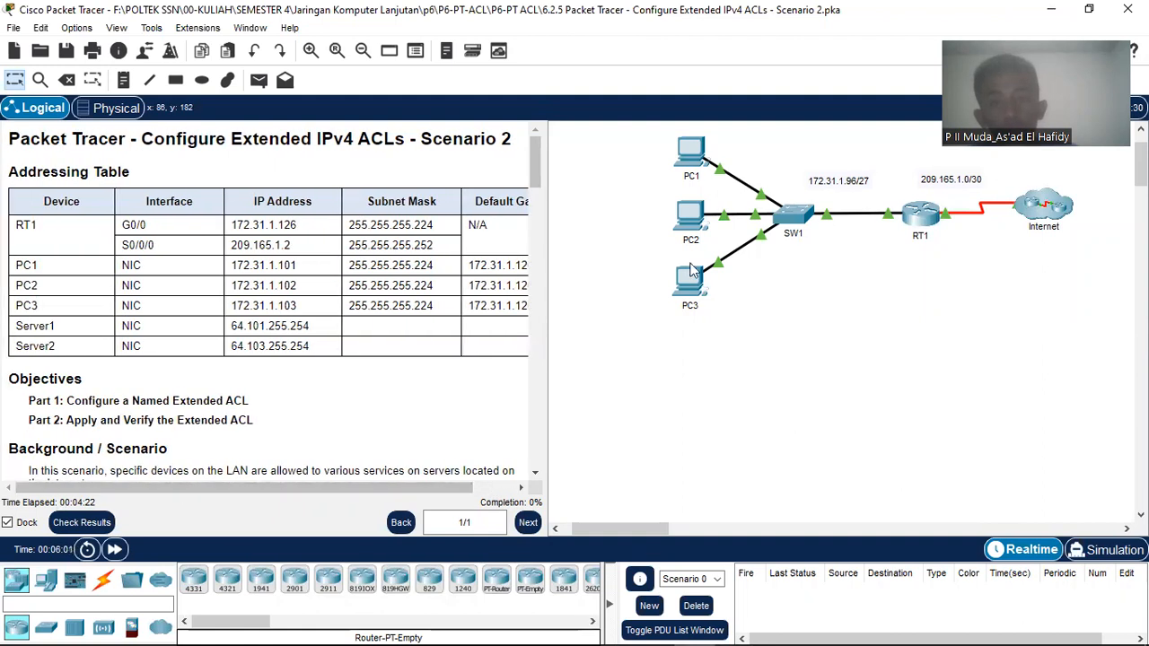
scroll(754, 206, up, 1)
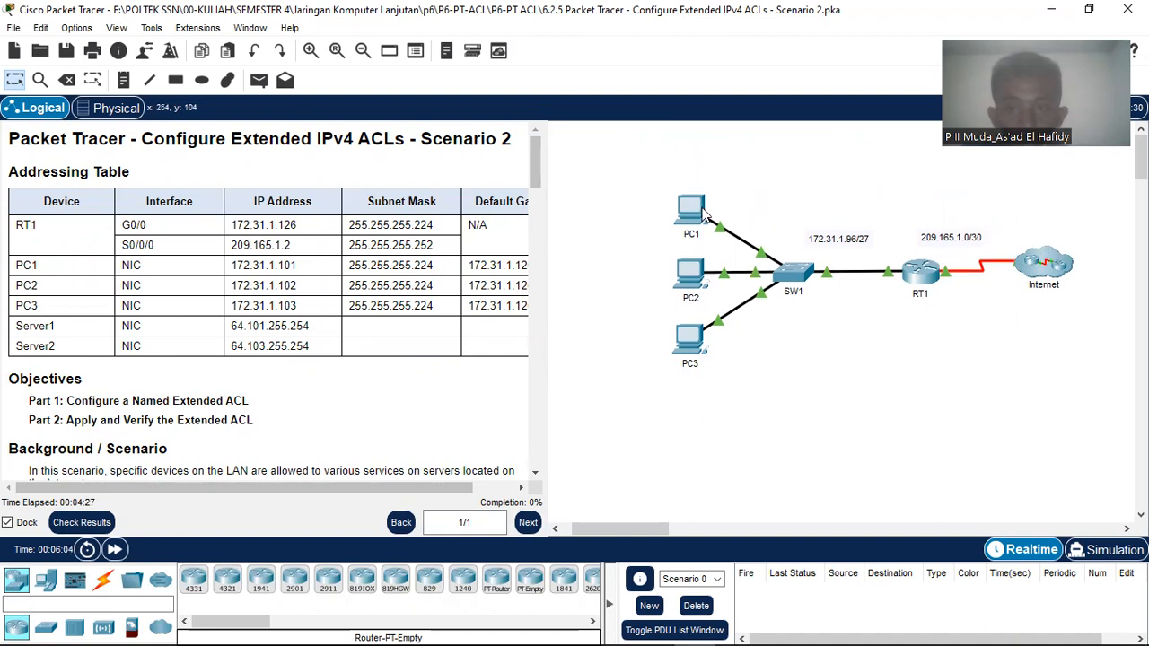
drag(702, 221, 698, 180)
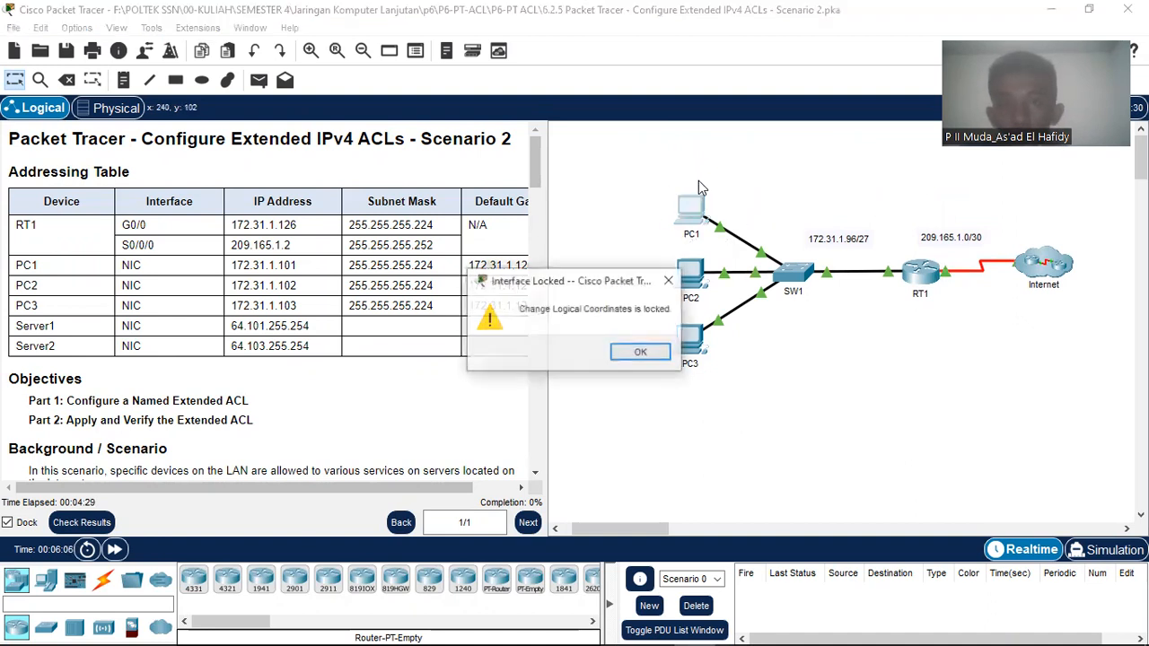
click(675, 282)
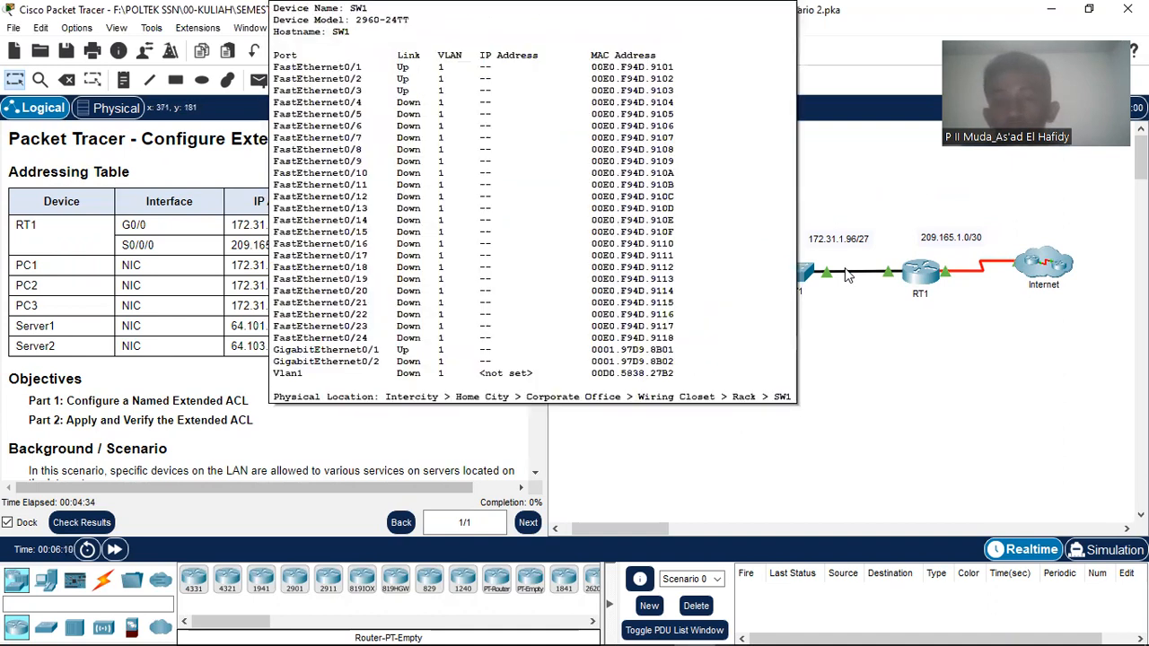
Step: Scroll the instructions down to Part 1's named extended ACL policy and Step 1
mouse_move(924, 278)
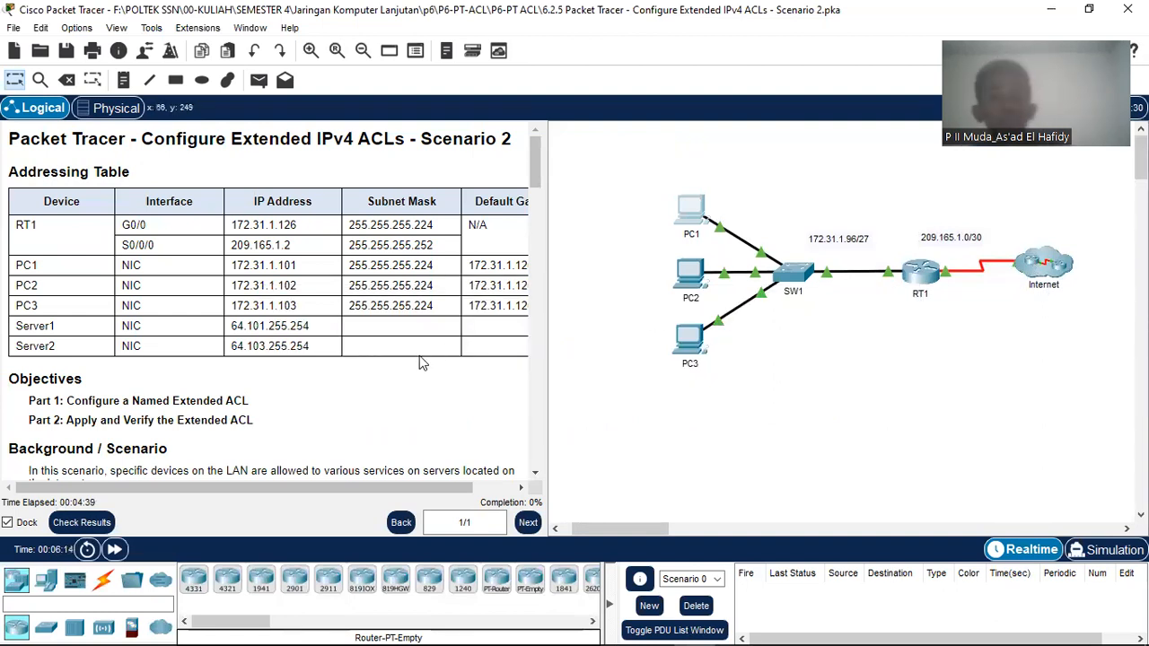
scroll(449, 364, down, 3)
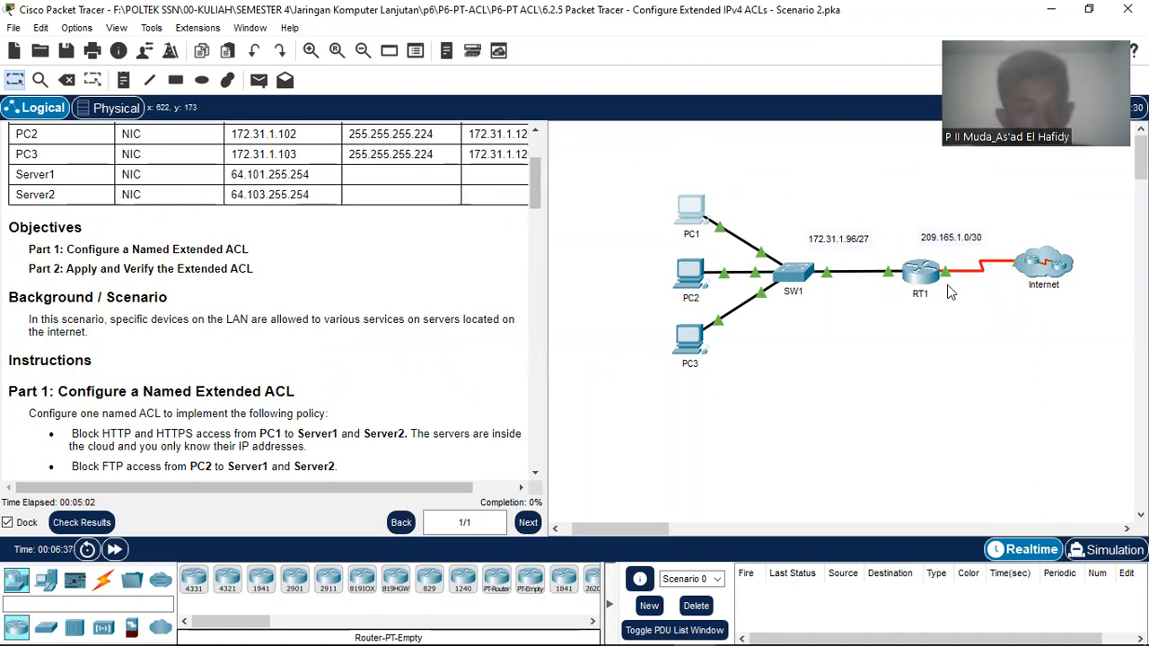
scroll(296, 298, down, 2)
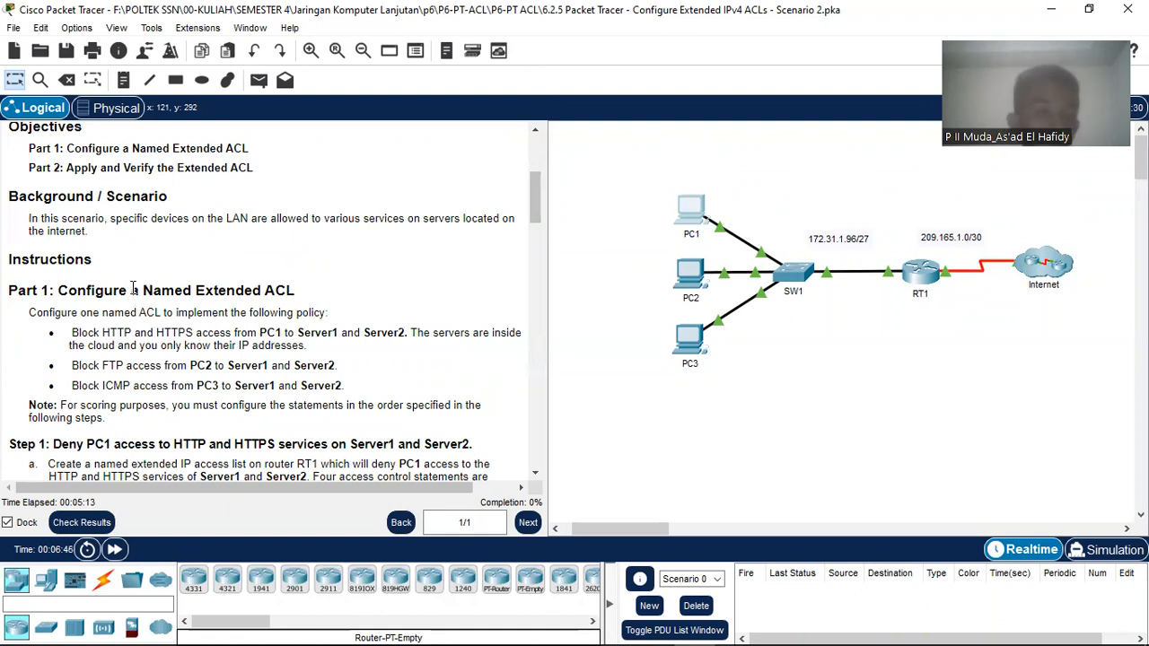
scroll(133, 285, down, 2)
scroll(132, 286, up, 1)
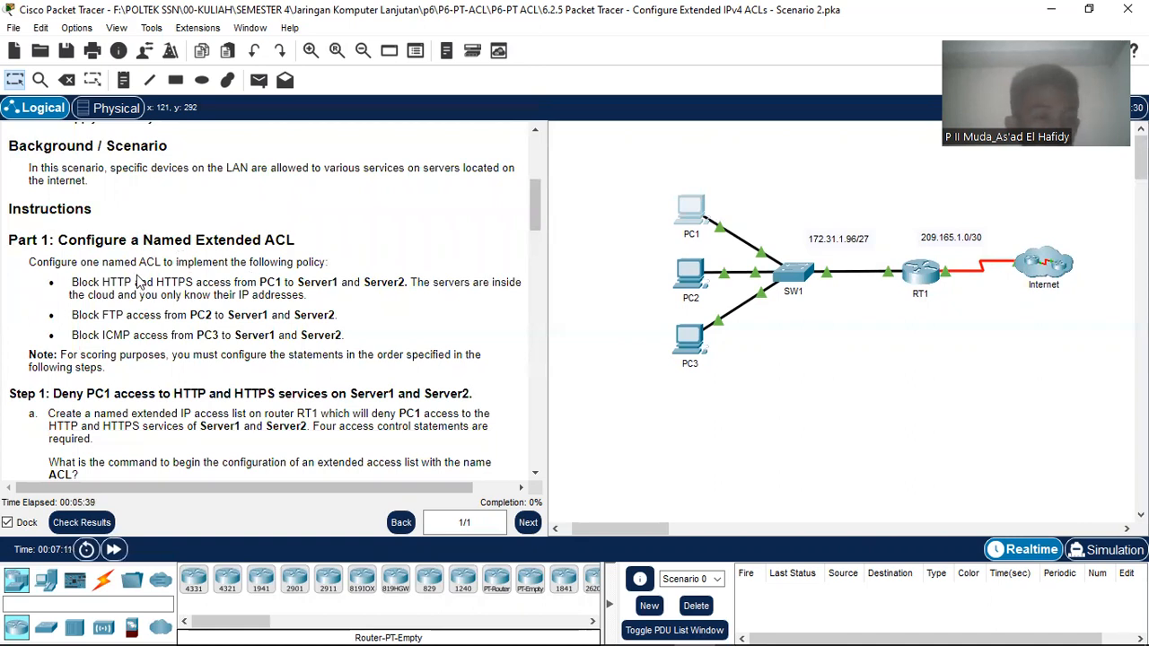
scroll(136, 282, down, 1)
scroll(136, 282, down, 1)
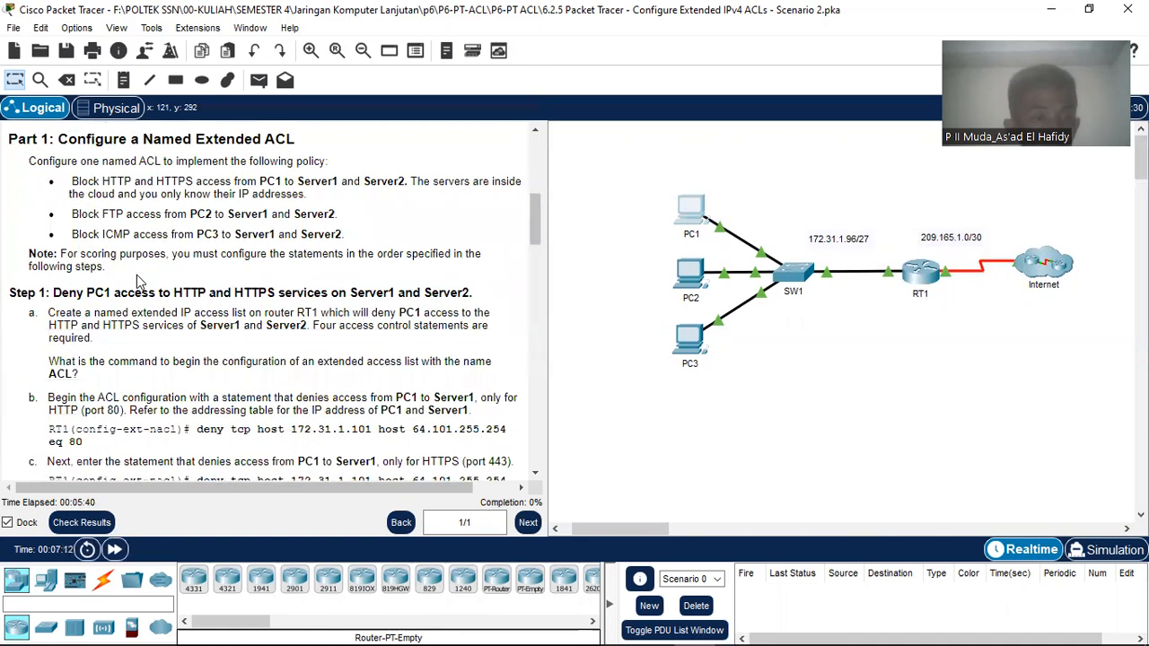
scroll(139, 282, up, 1)
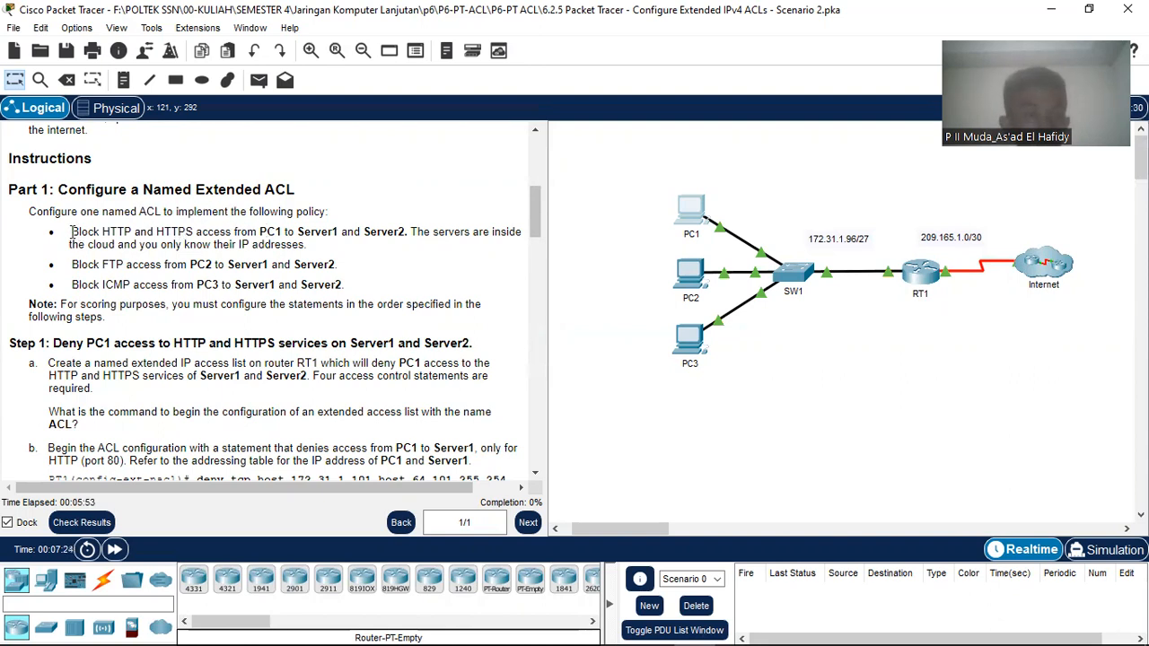
Step: Highlight the three policy rules, review Steps 1–5 and Part 2, then return to the policy
drag(71, 232, 352, 295)
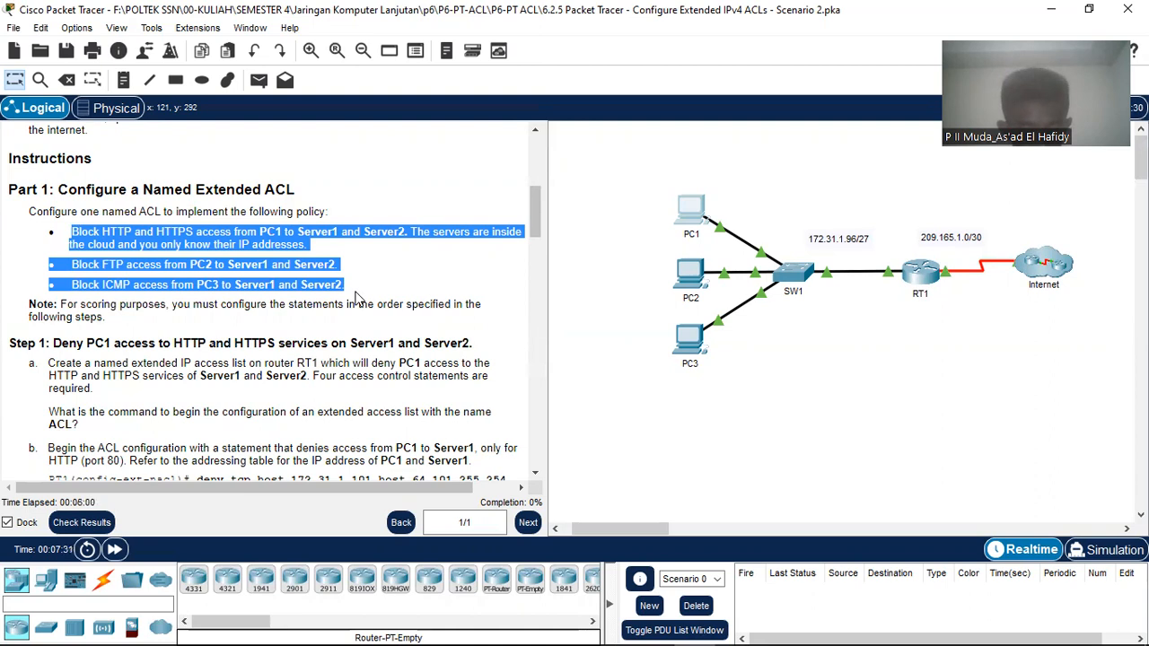
scroll(245, 302, down, 3)
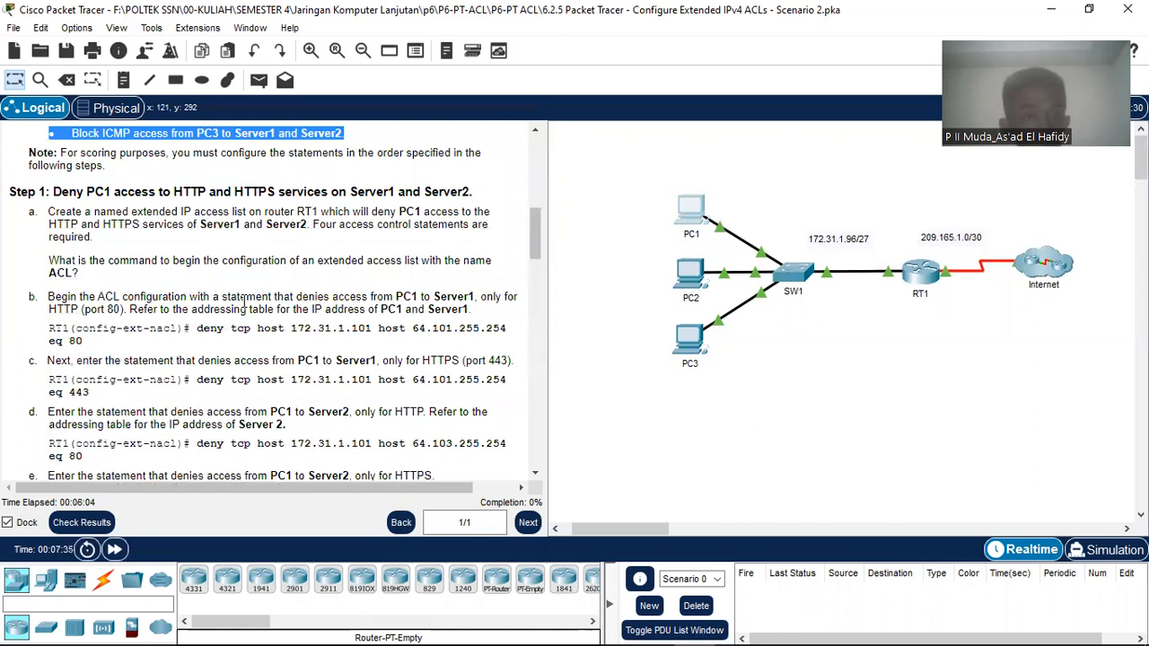
scroll(244, 302, down, 2)
scroll(244, 302, down, 4)
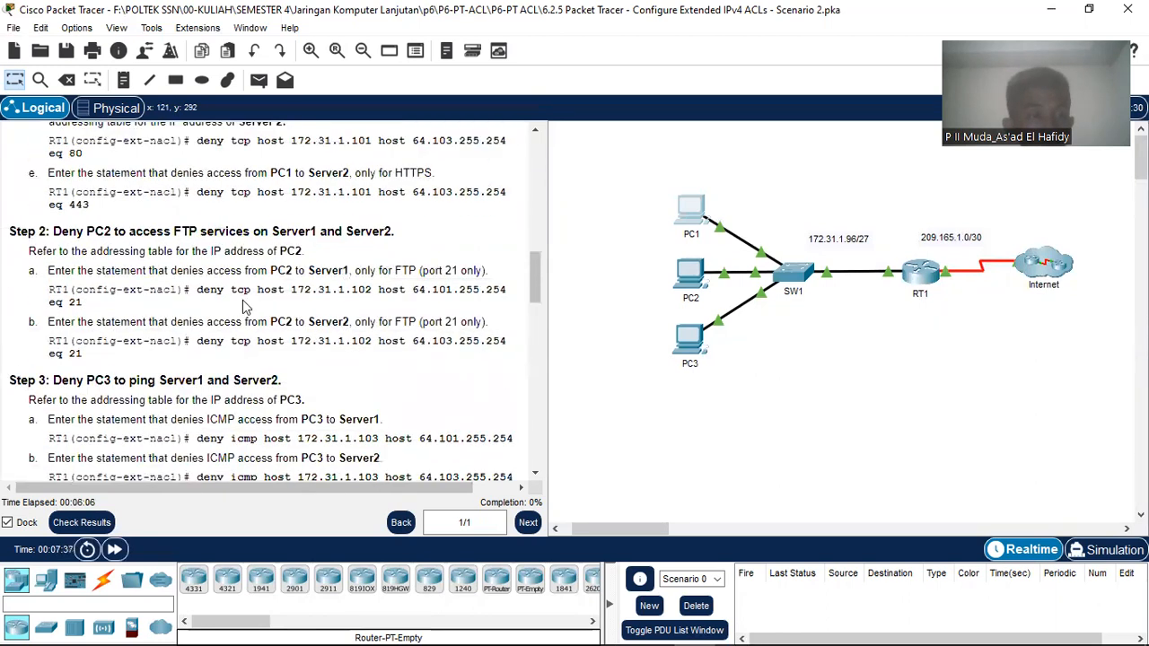
scroll(244, 306, down, 9)
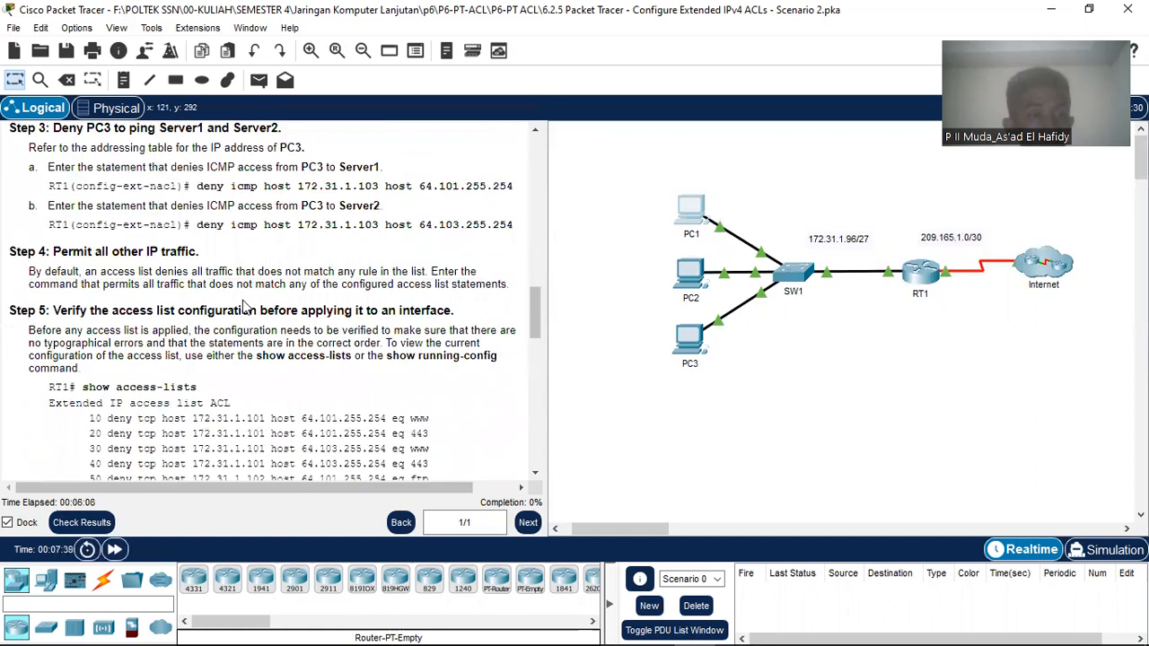
scroll(243, 301, up, 2)
scroll(244, 304, down, 7)
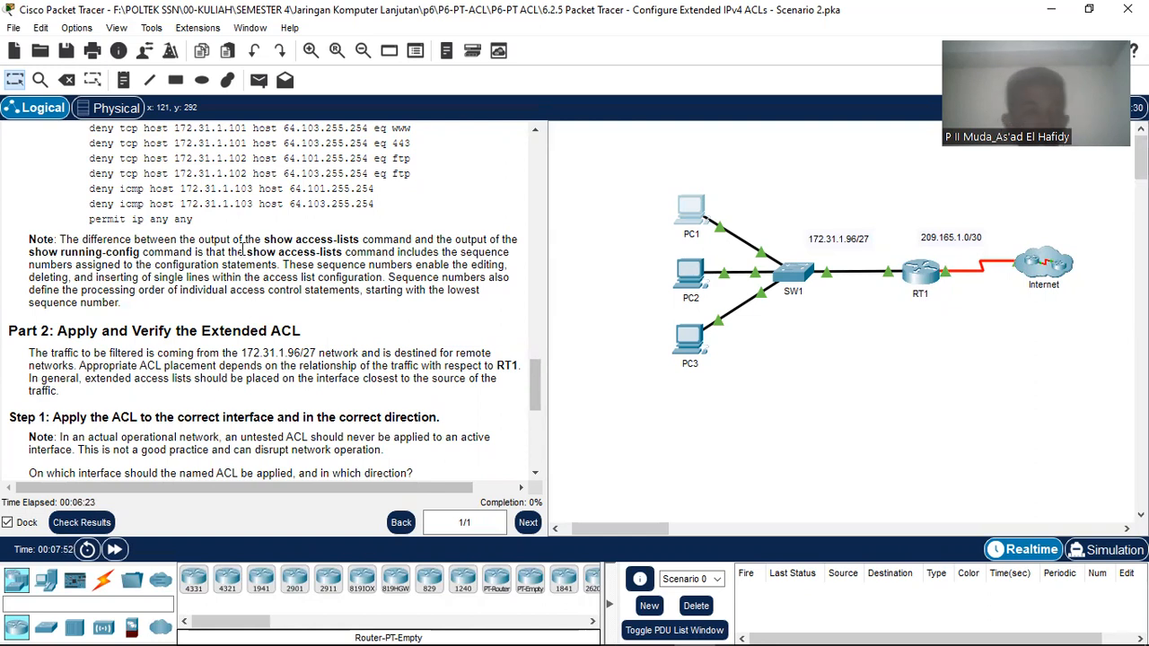
scroll(243, 299, up, 10)
scroll(242, 250, up, 6)
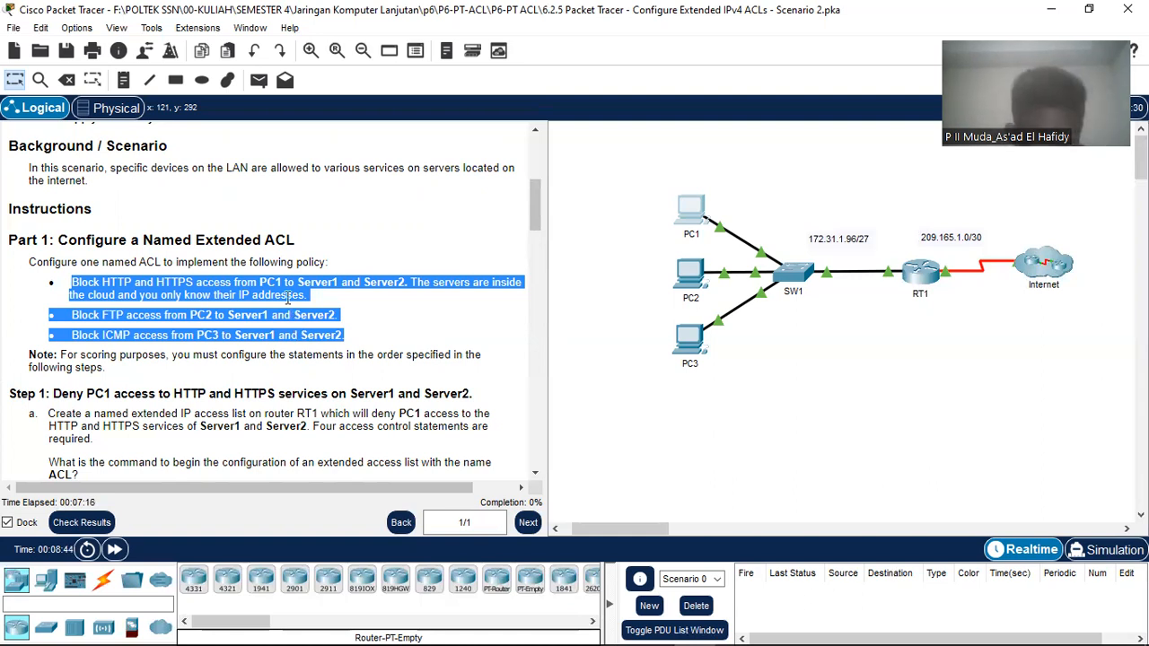
Step: Scroll down to Step 1's deny tcp commands blocking PC1 HTTP and HTTPS to both servers
scroll(269, 314, down, 3)
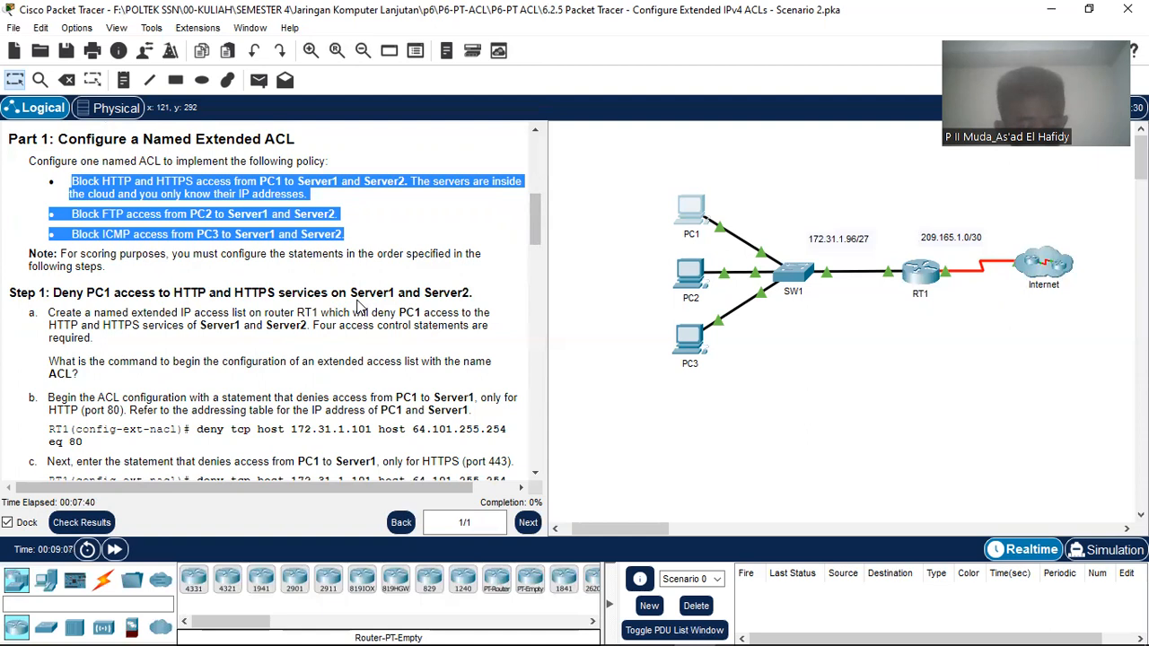
scroll(181, 312, down, 1)
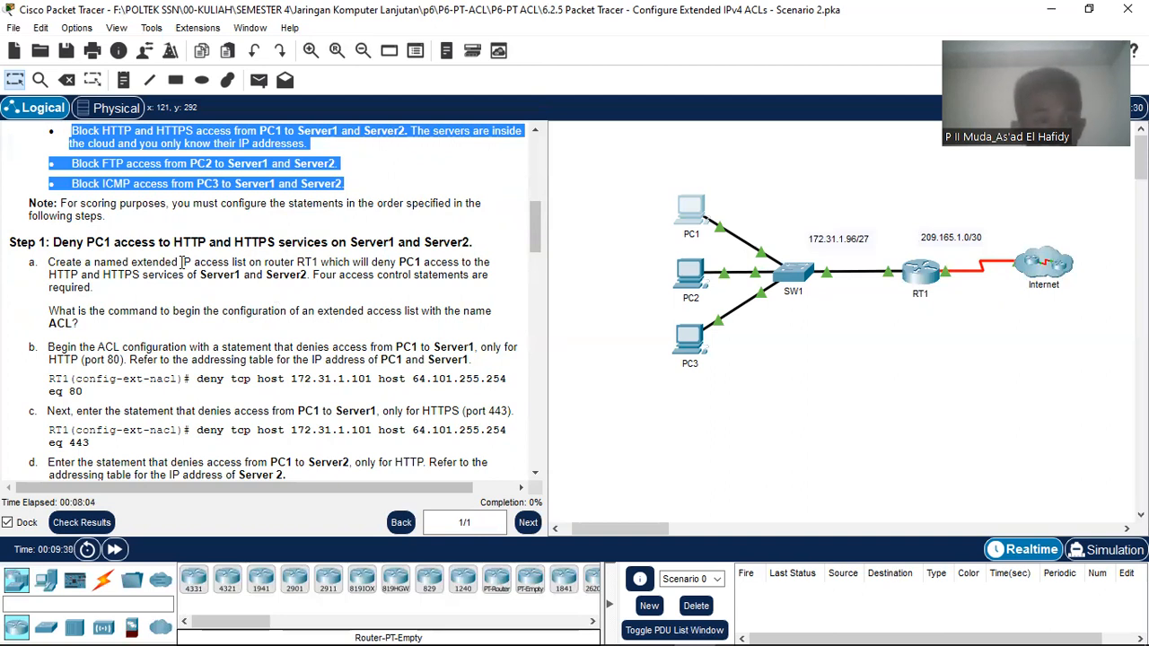
Step: Open RT1's CLI tab, with its window moved aside to uncover the instructions
click(923, 274)
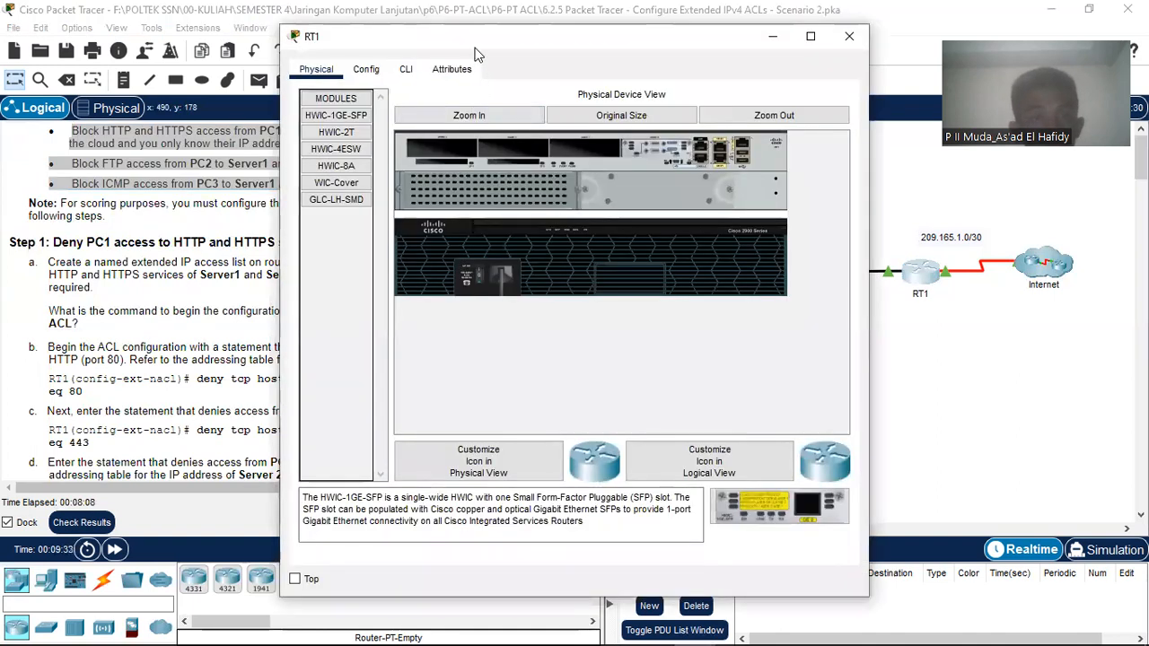
drag(705, 61, 937, 66)
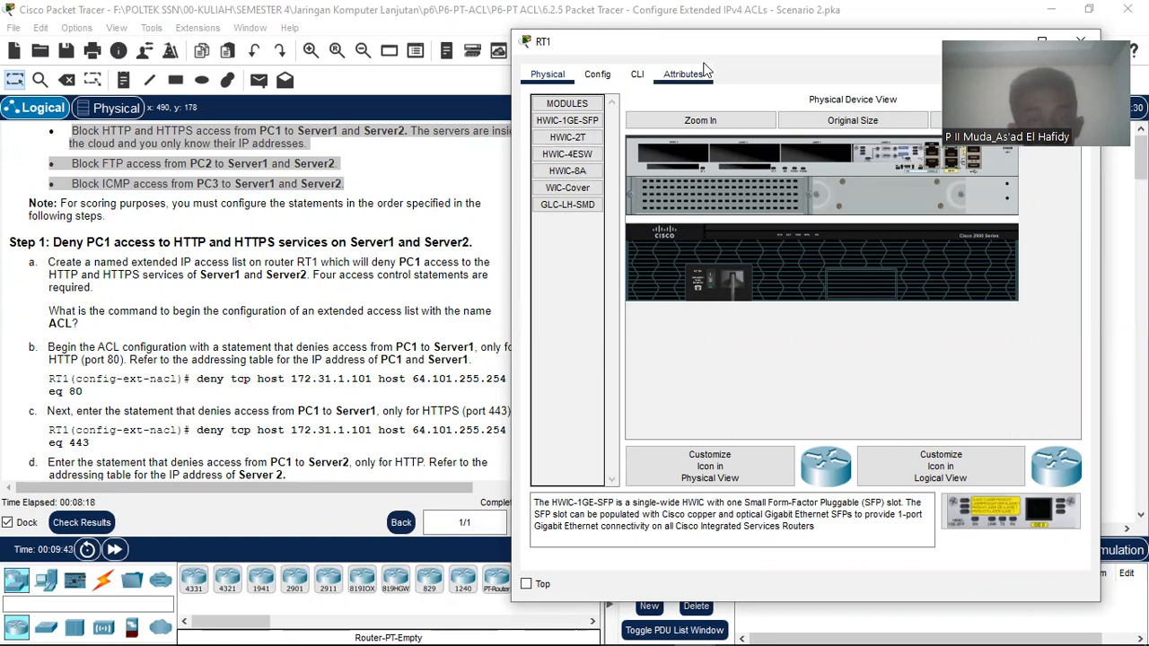
drag(777, 52, 817, 47)
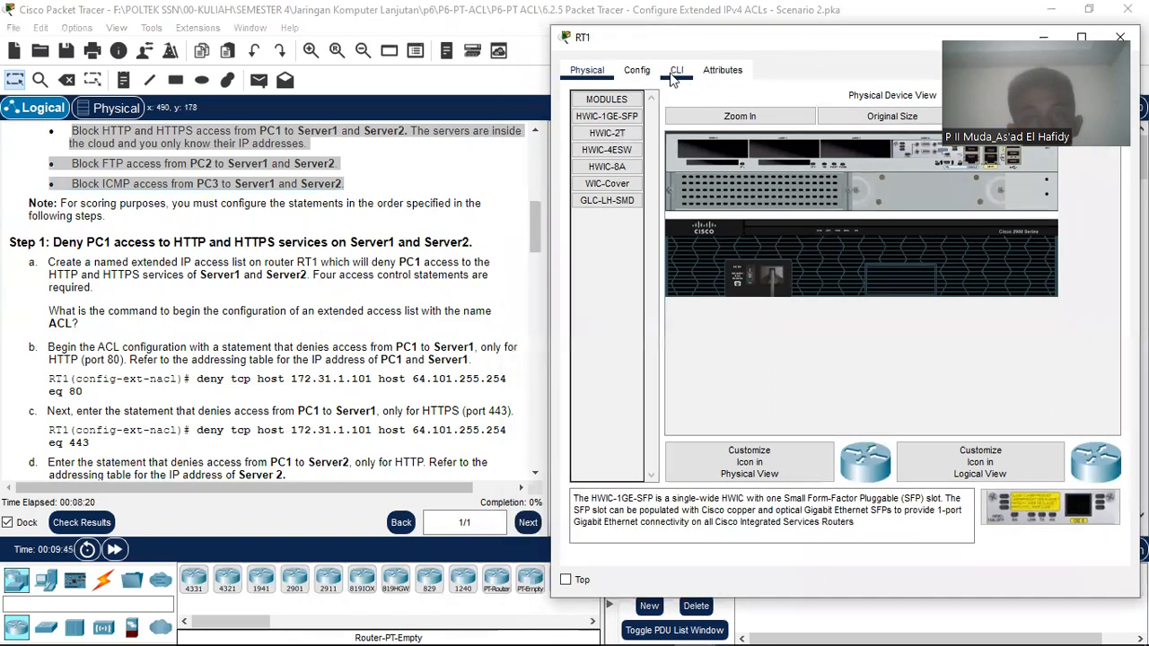
click(677, 70)
key(Return)
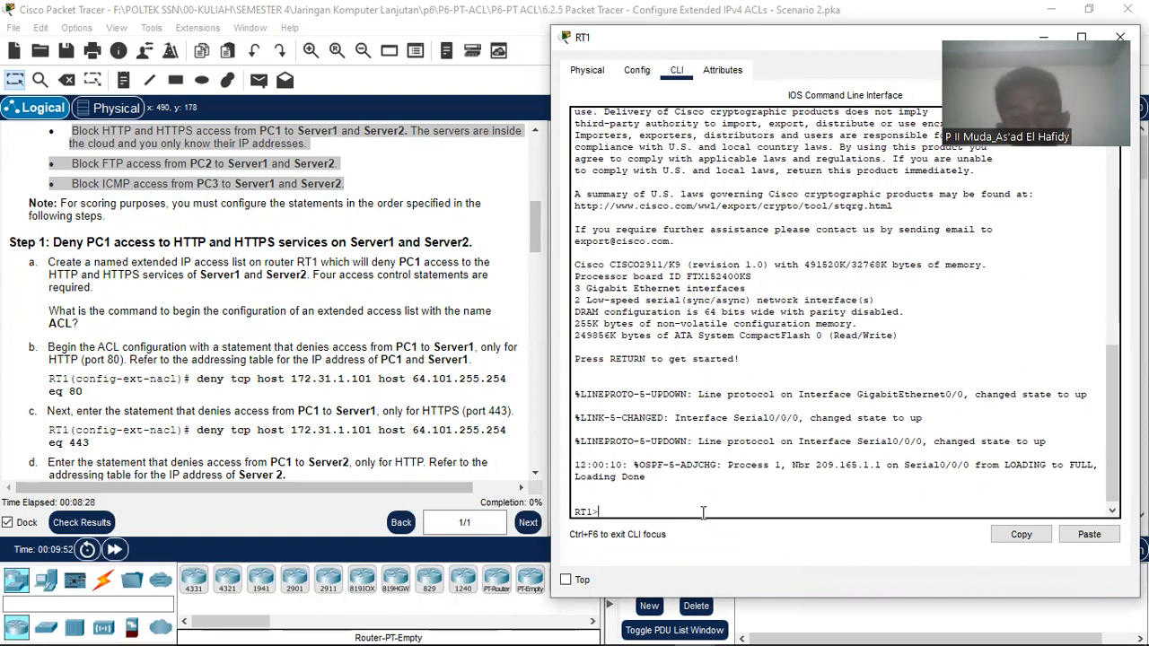
Step: Enter privileged and global configuration mode on RT1 with ena and conf t
text(ena)
key(Return)
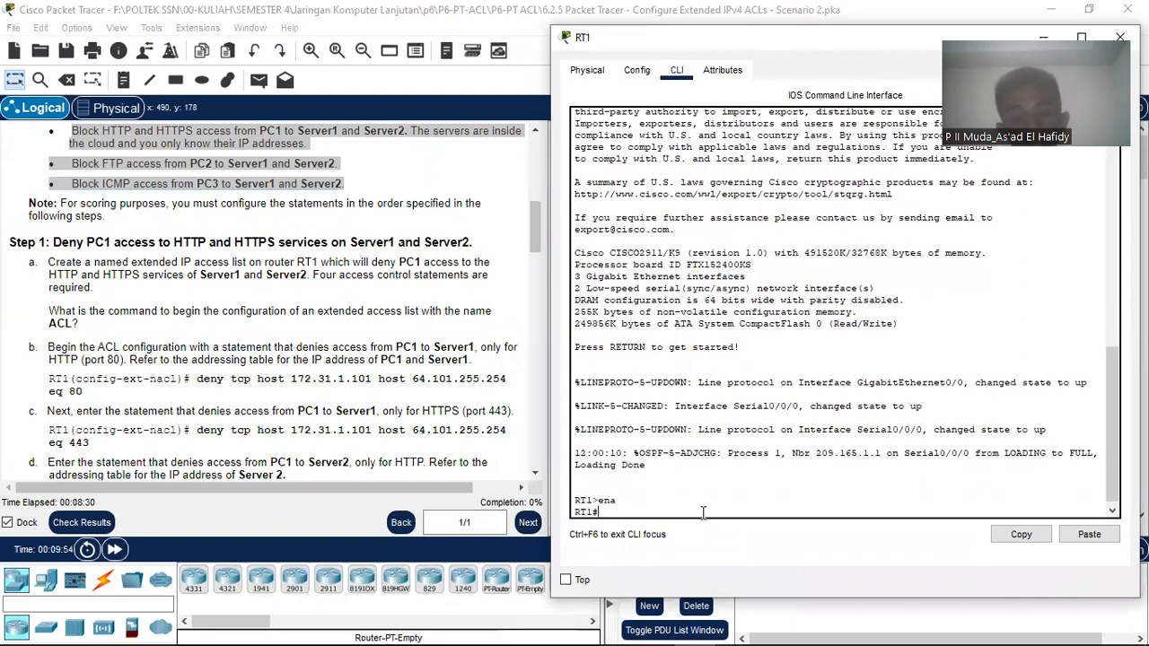
text(conf)
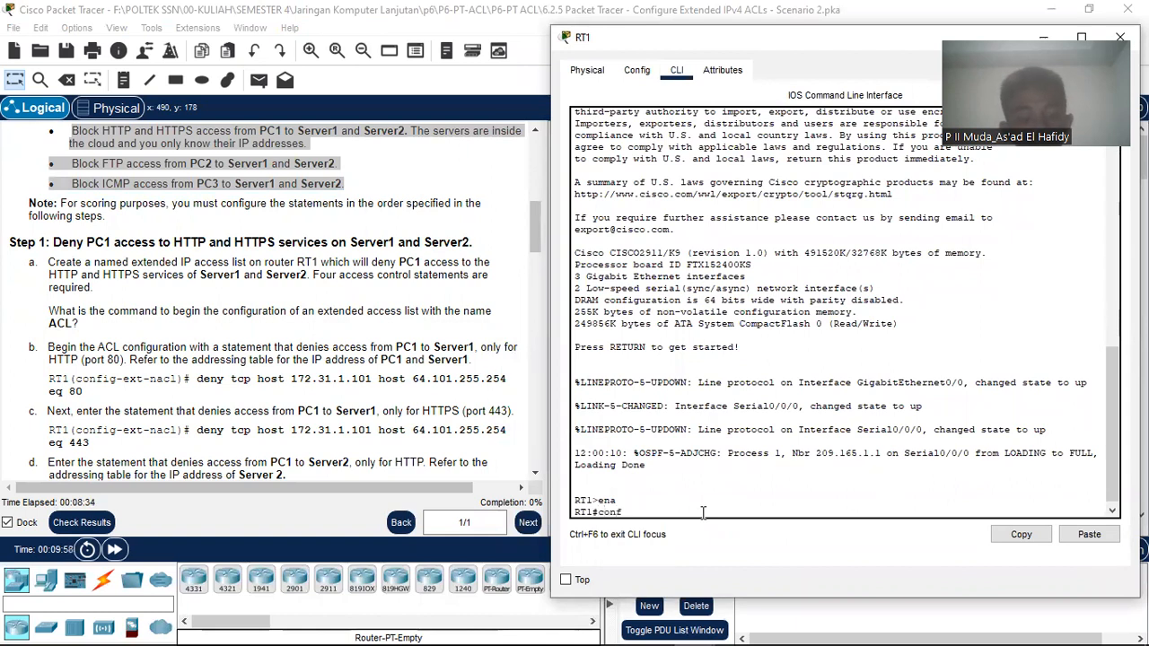
text( t)
key(Return)
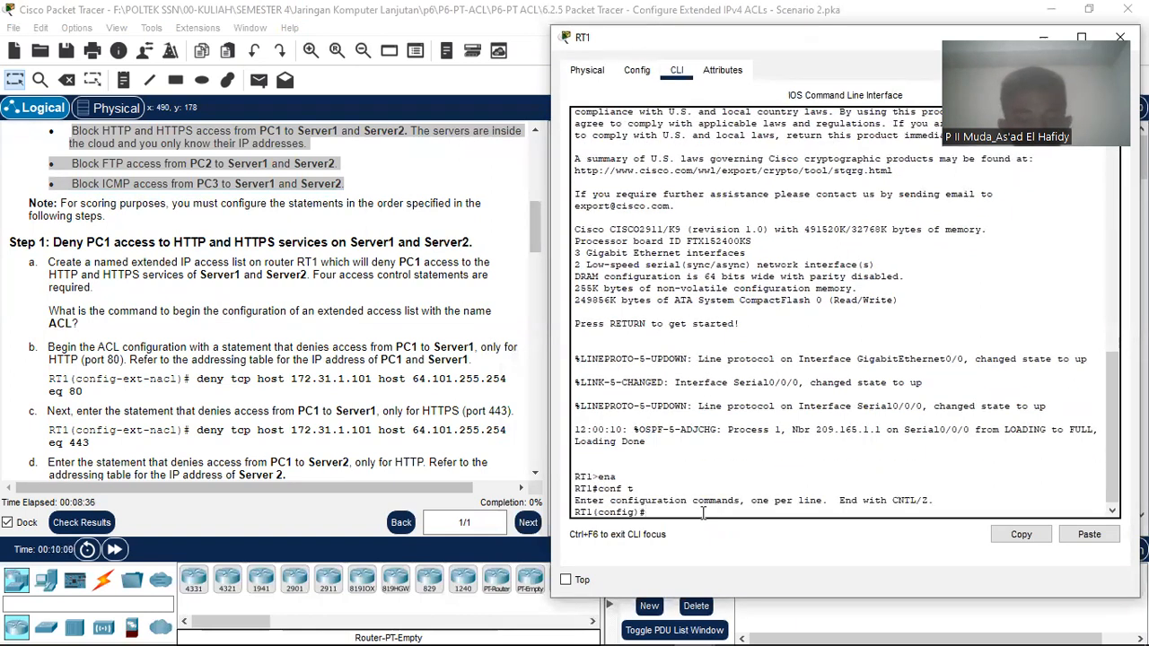
Step: Create the named extended access list 'ACL' with ip access-list extended ACL
text(ip acc)
key(Tab)
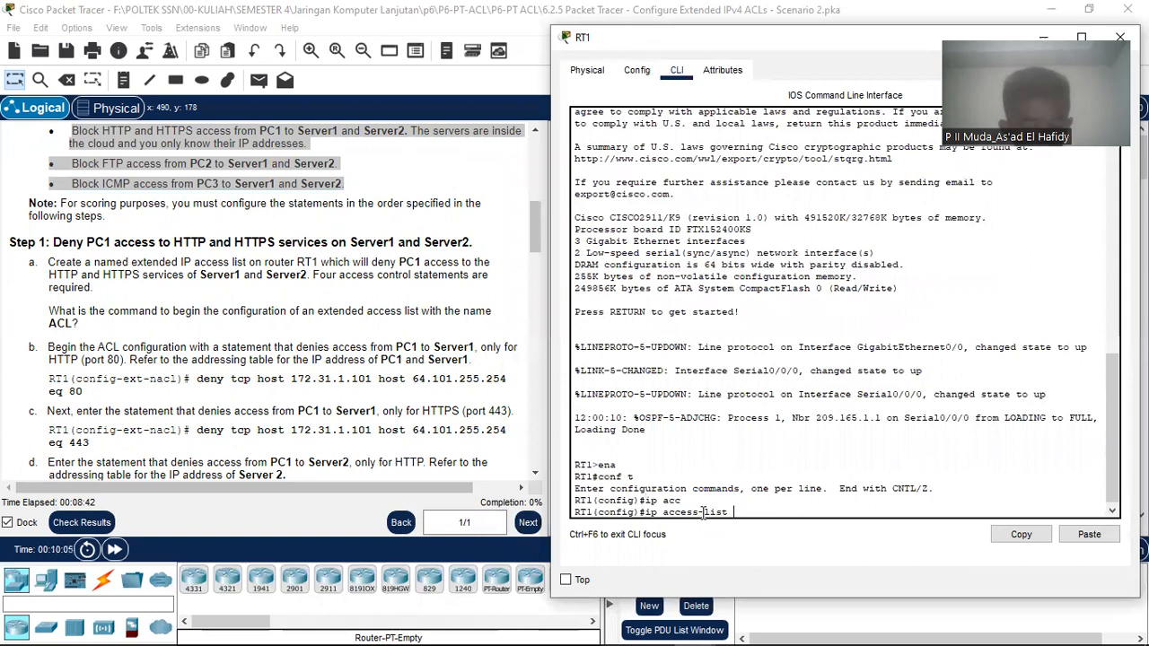
text(ex)
key(Tab)
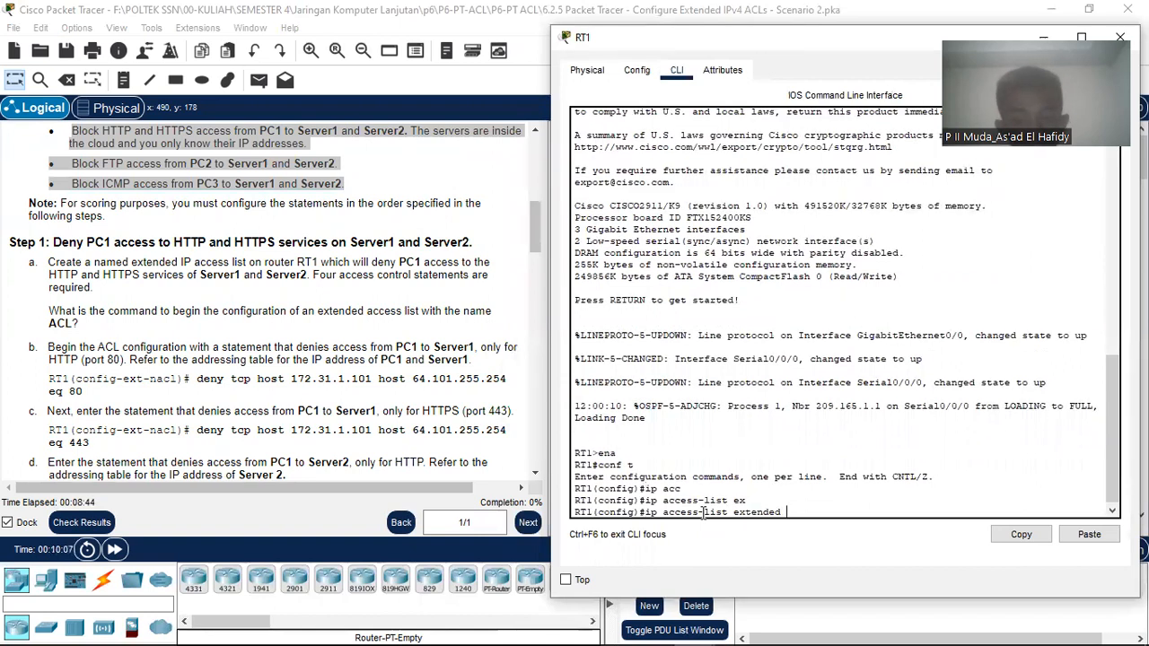
text(ACL)
key(Return)
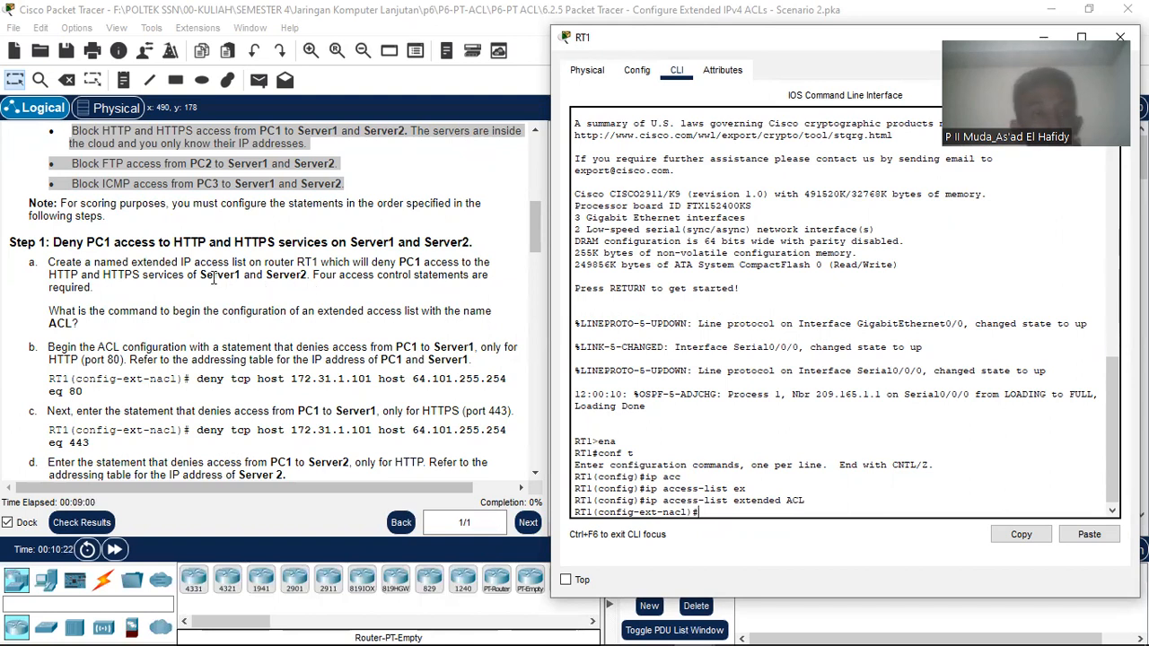
drag(805, 500, 787, 504)
click(755, 515)
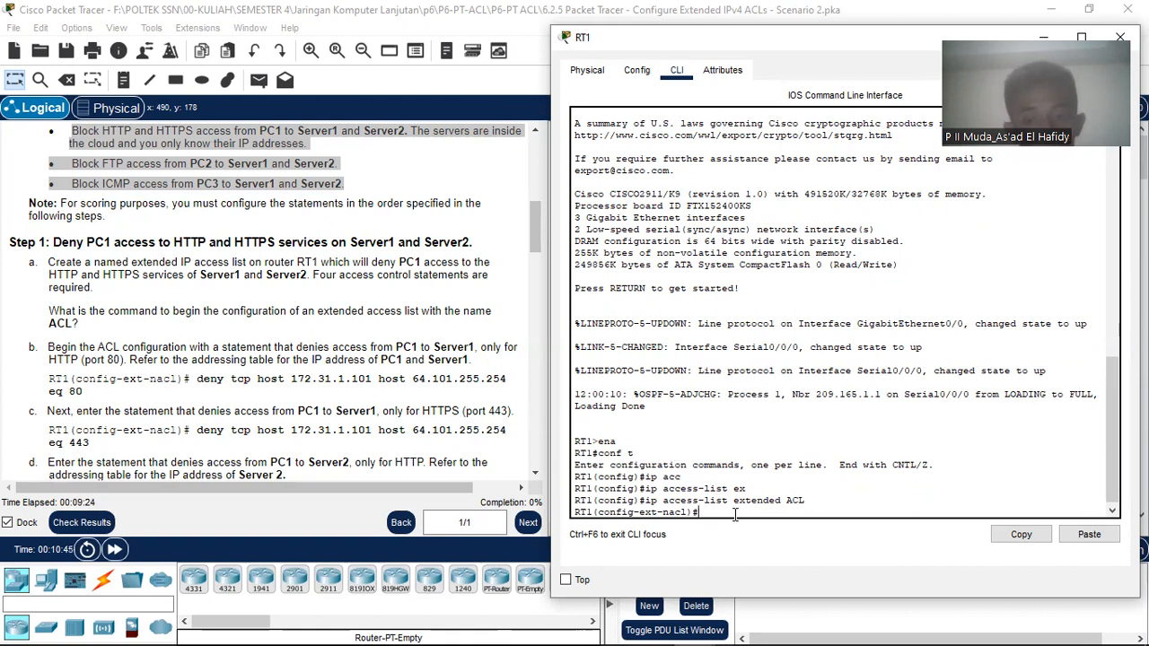
drag(198, 379, 83, 392)
Step: Paste and enter 'deny tcp host 172.31.1.101 host 64.101.255.254 eq 80' in RT1's CLI
right_click(79, 393)
click(107, 408)
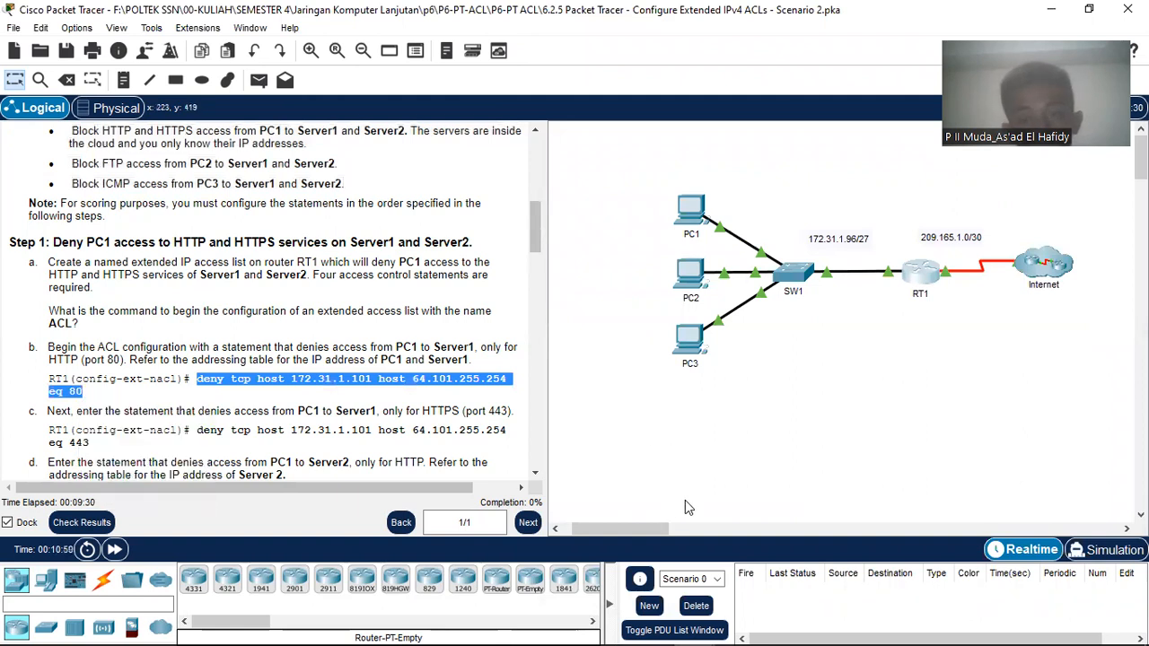
click(699, 628)
click(795, 553)
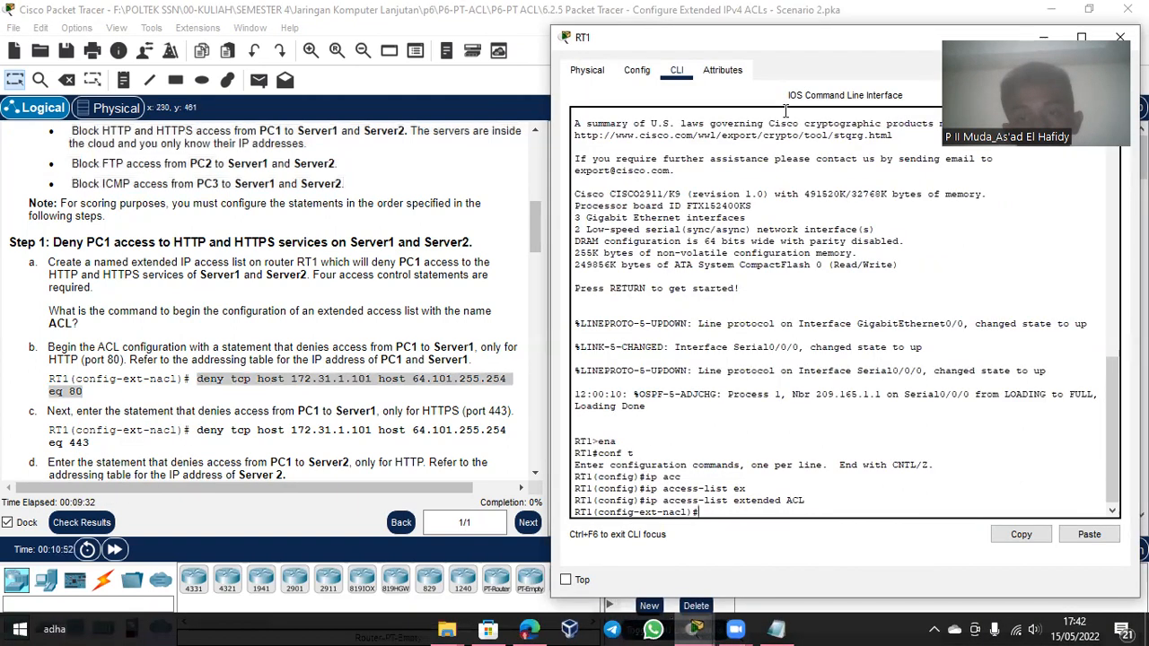
drag(818, 42, 1146, 8)
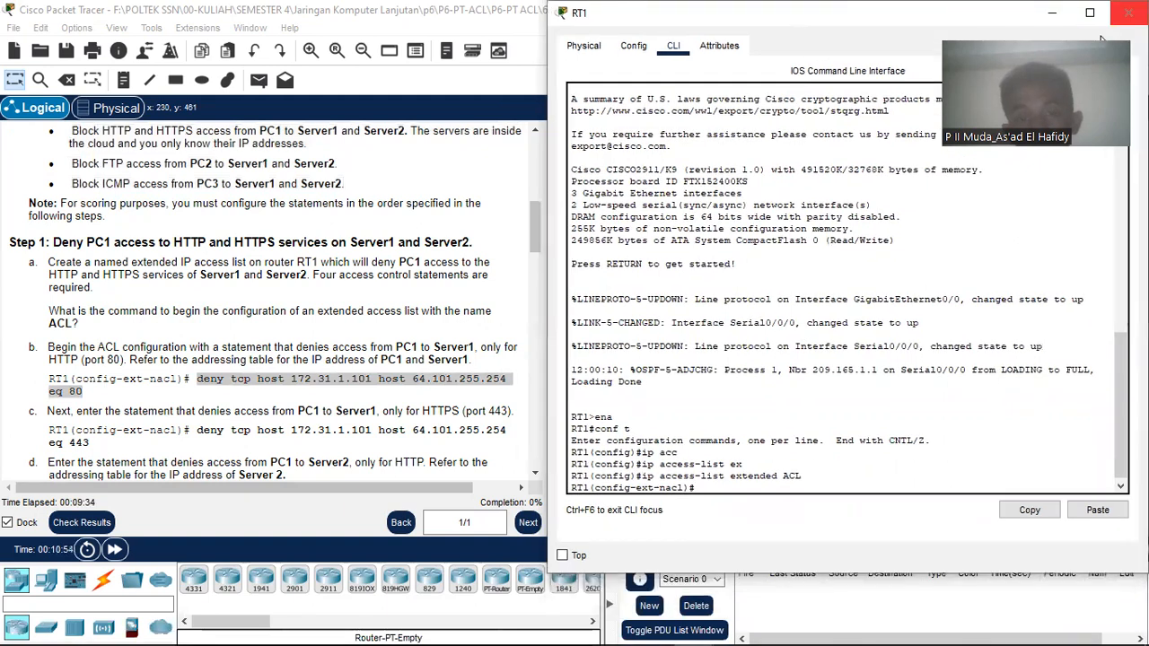
key(ctrl+v)
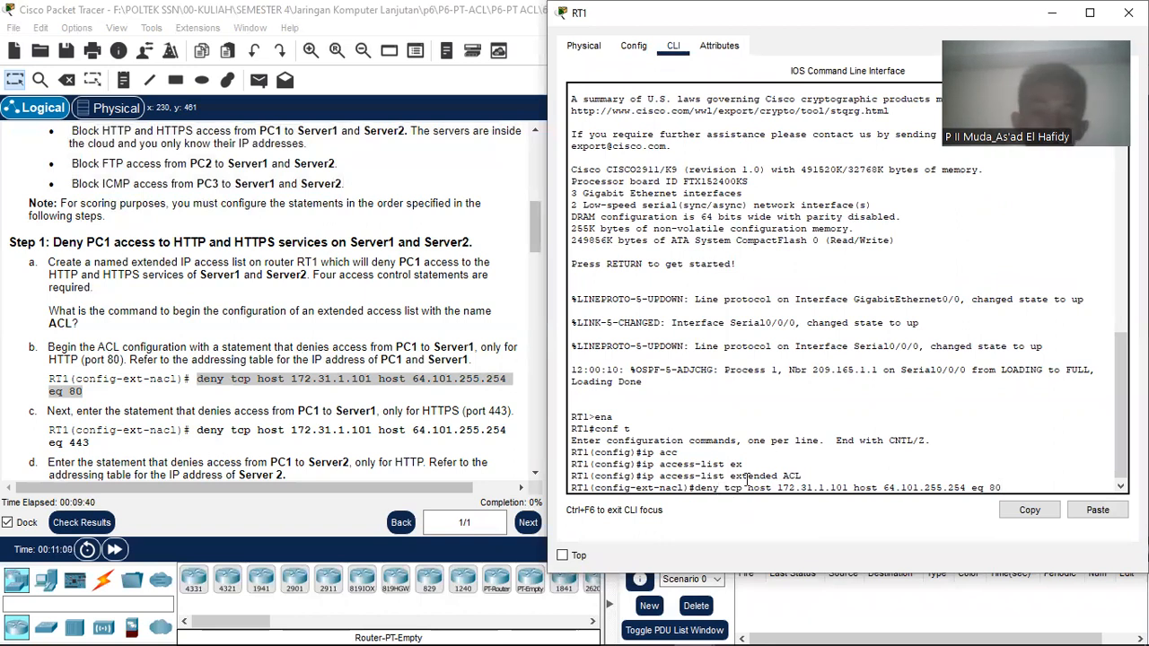
drag(748, 489, 824, 489)
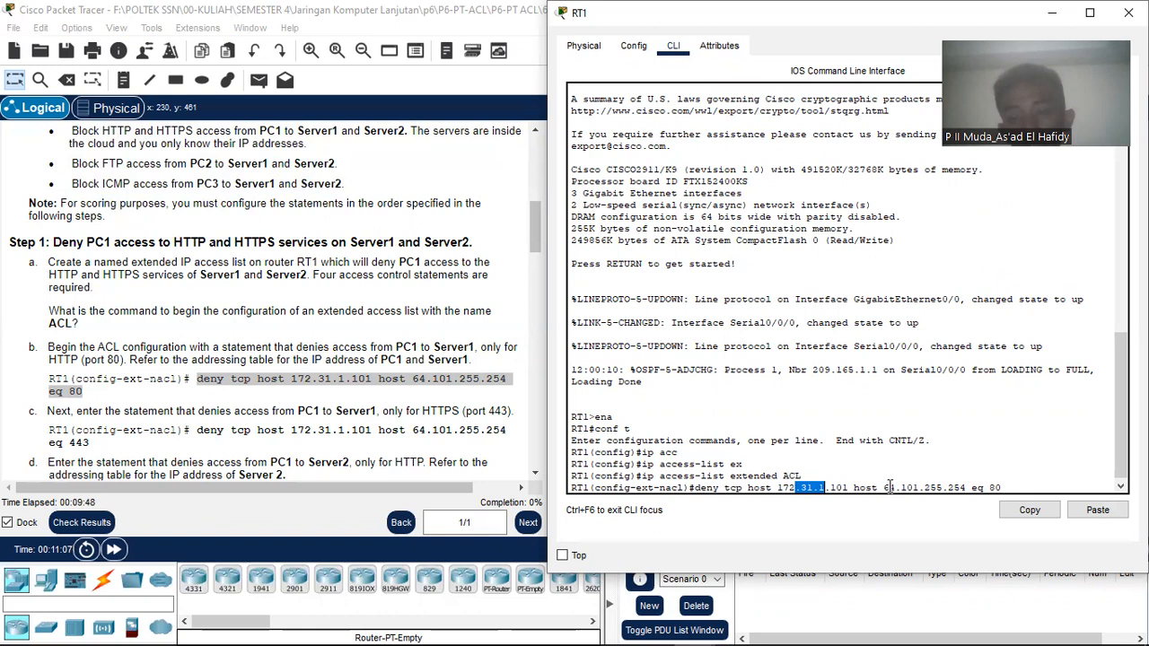
click(1007, 486)
key(Return)
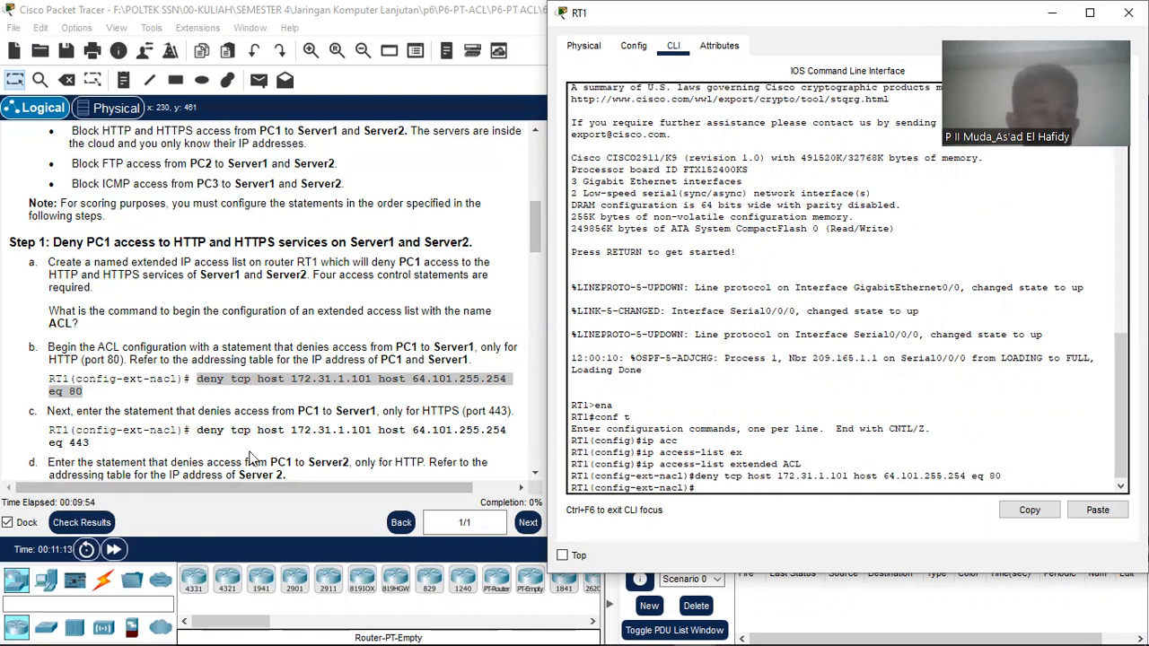
scroll(248, 440, down, 3)
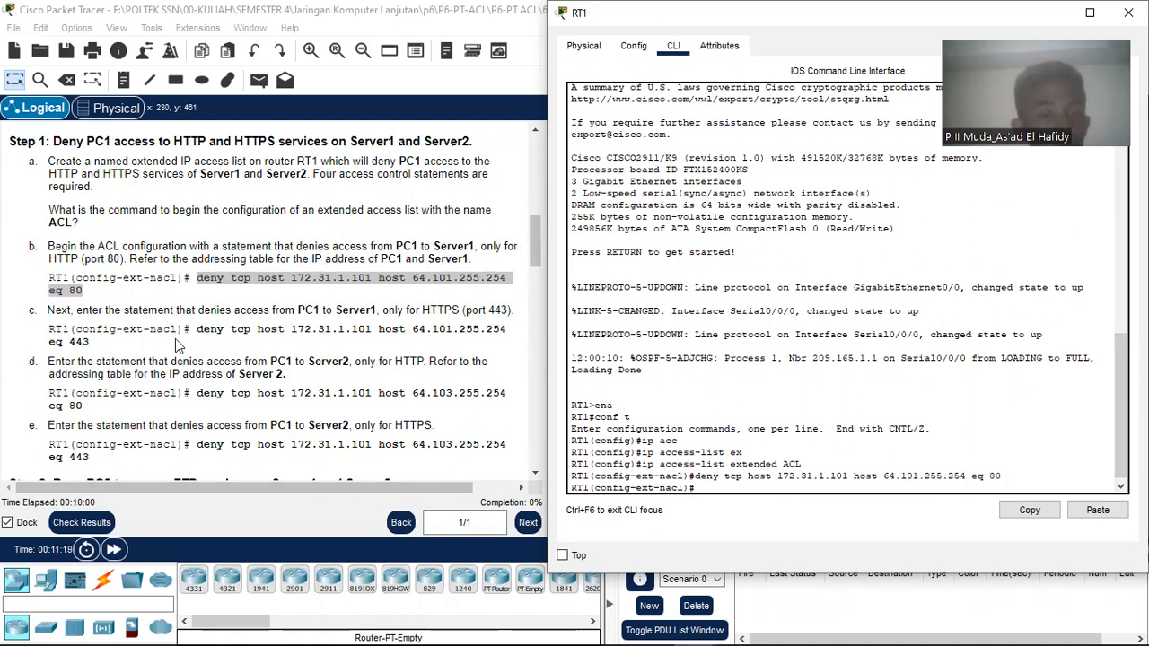
Step: Copy the PC1-to-Server1 HTTPS (port 443) deny statement from the instructions
drag(199, 329, 100, 353)
right_click(89, 346)
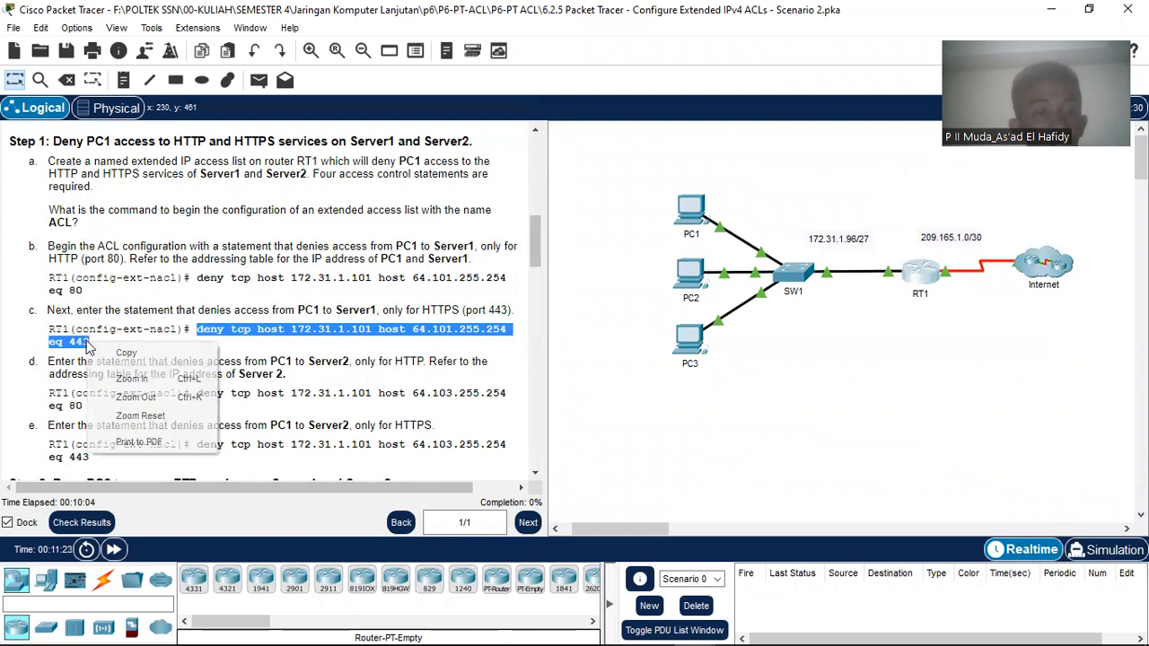
click(139, 354)
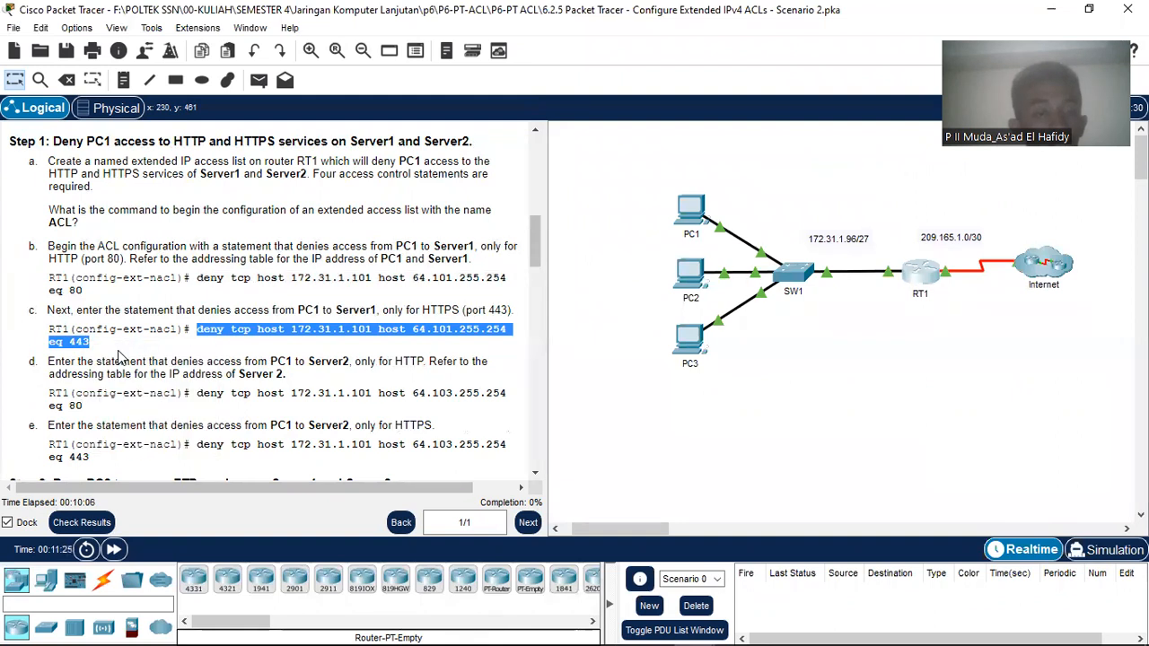
click(87, 342)
drag(90, 342, 75, 342)
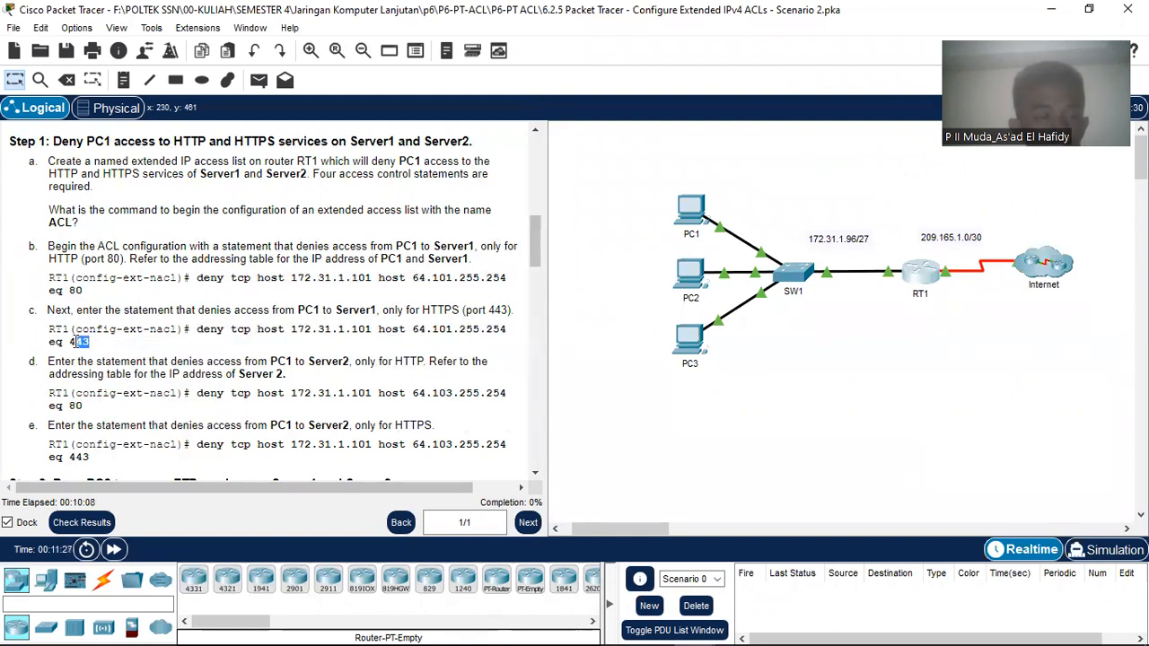
click(339, 341)
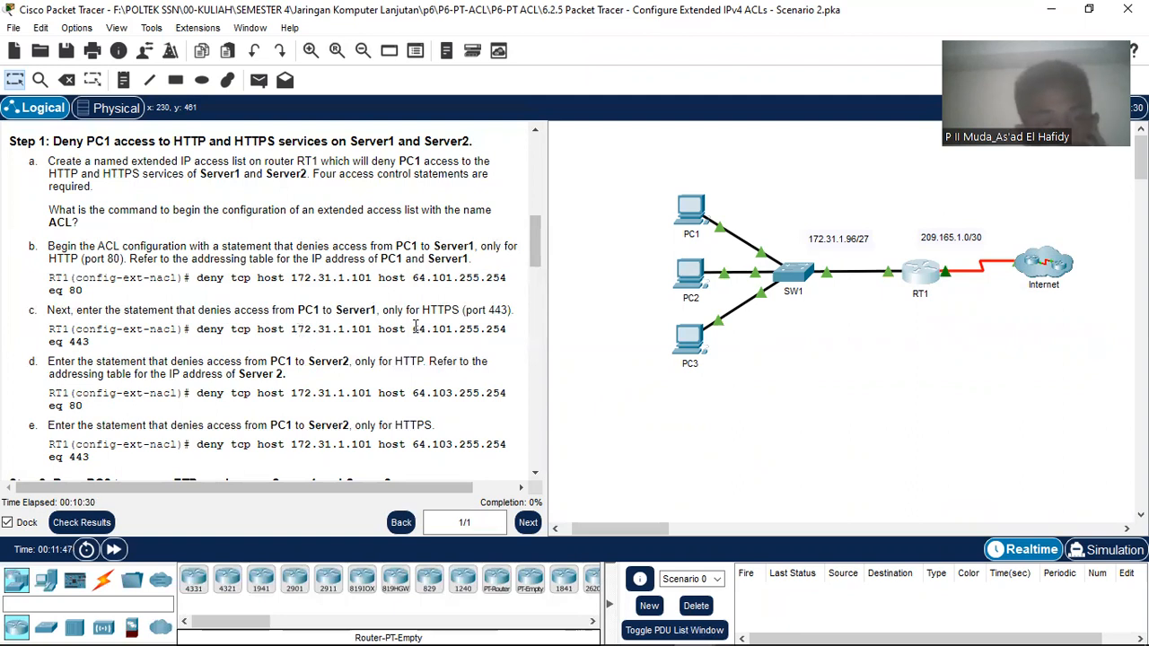
scroll(422, 328, up, 10)
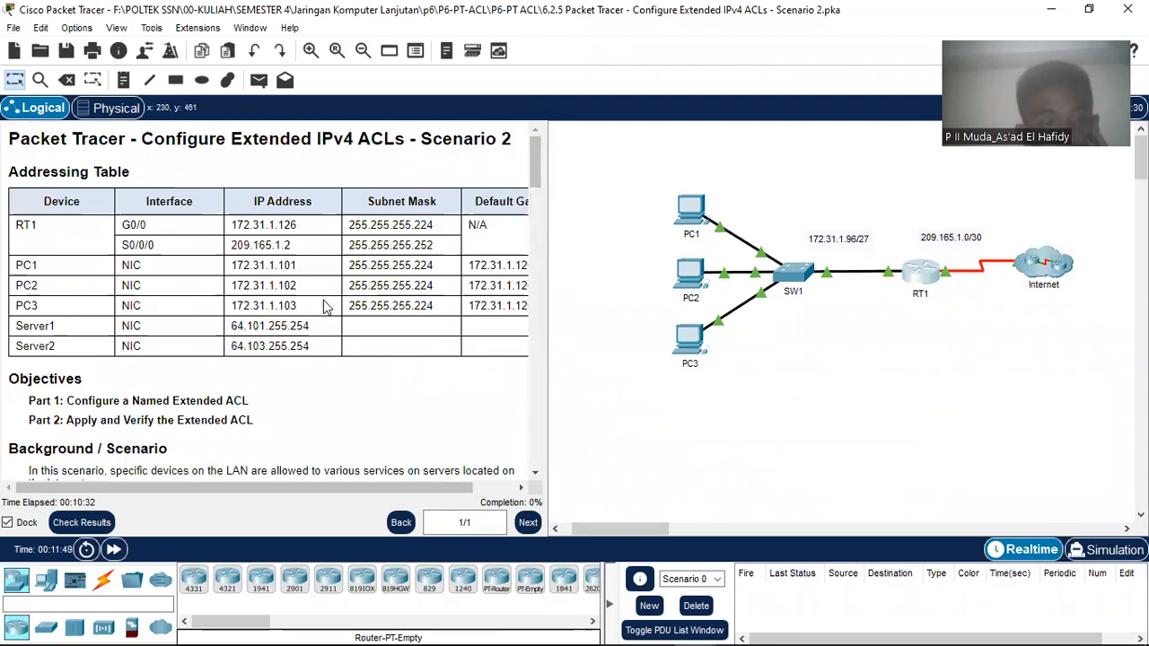
drag(232, 263, 303, 270)
scroll(304, 269, down, 10)
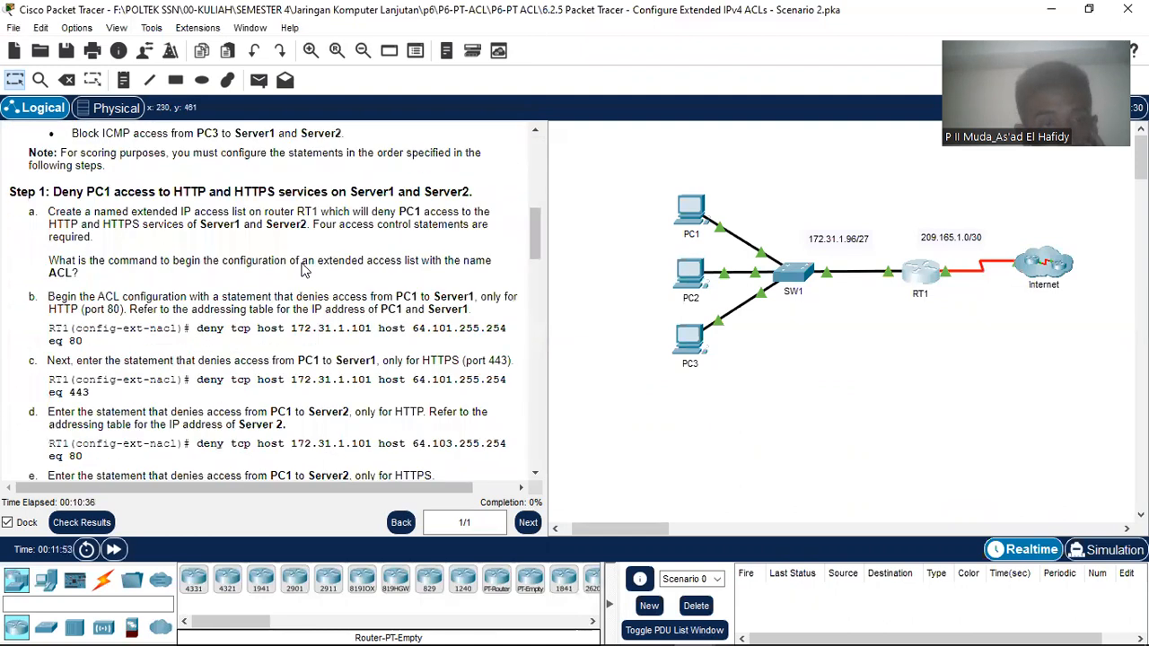
scroll(304, 270, down, 4)
scroll(301, 274, up, 3)
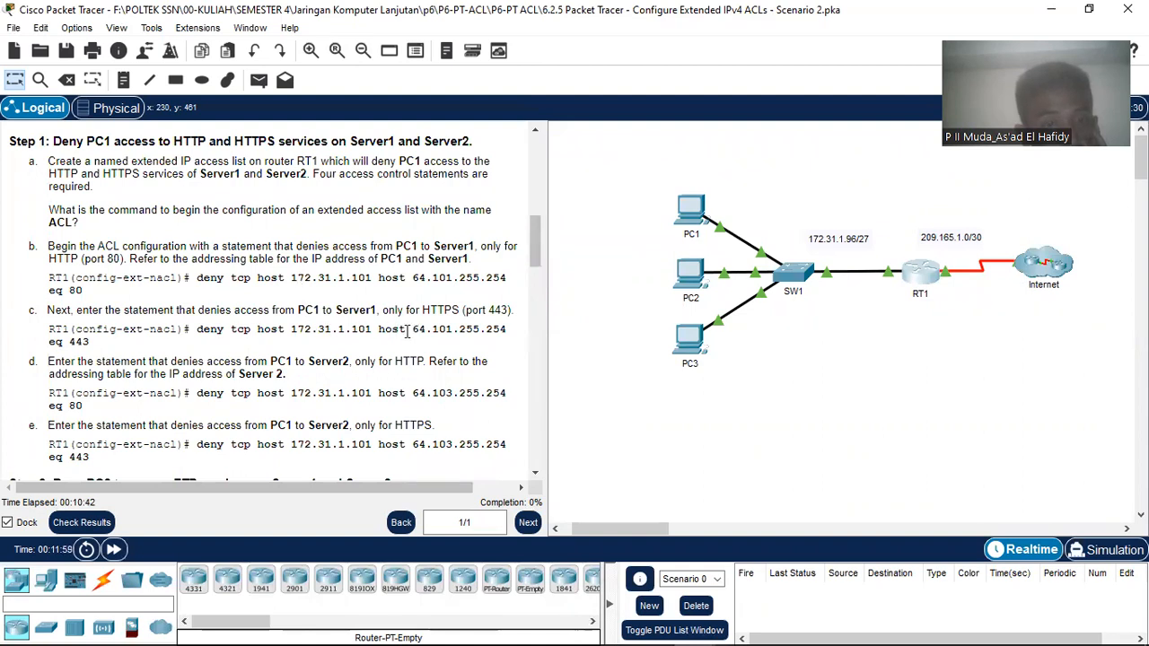
drag(412, 330, 508, 336)
scroll(355, 297, up, 10)
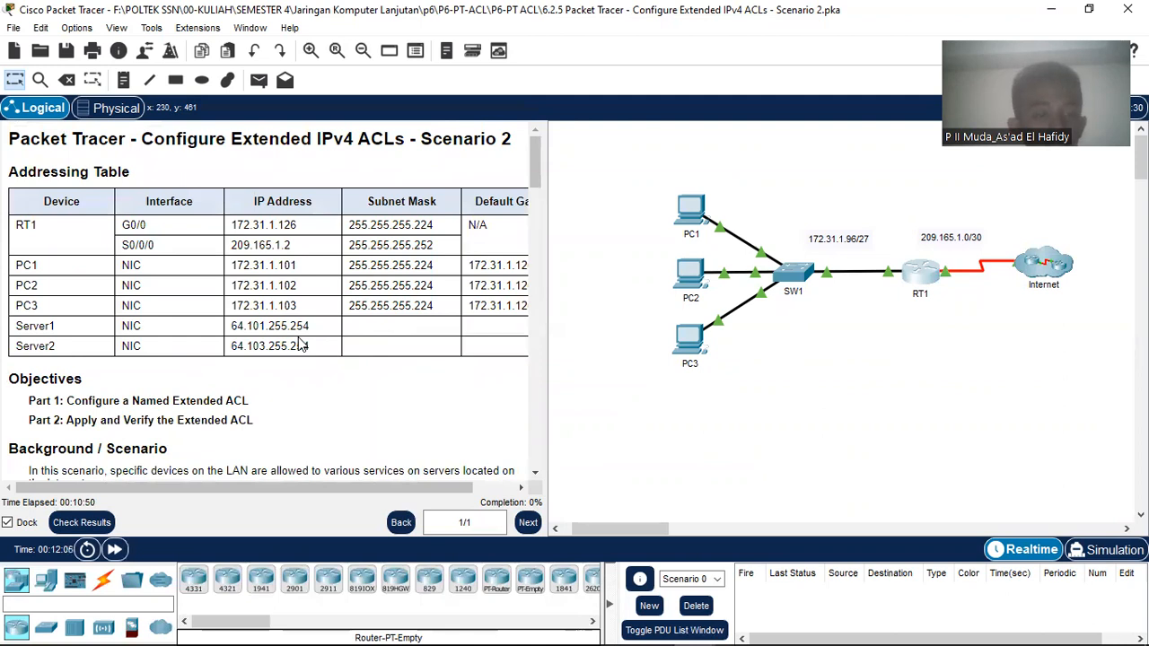
scroll(301, 346, down, 2)
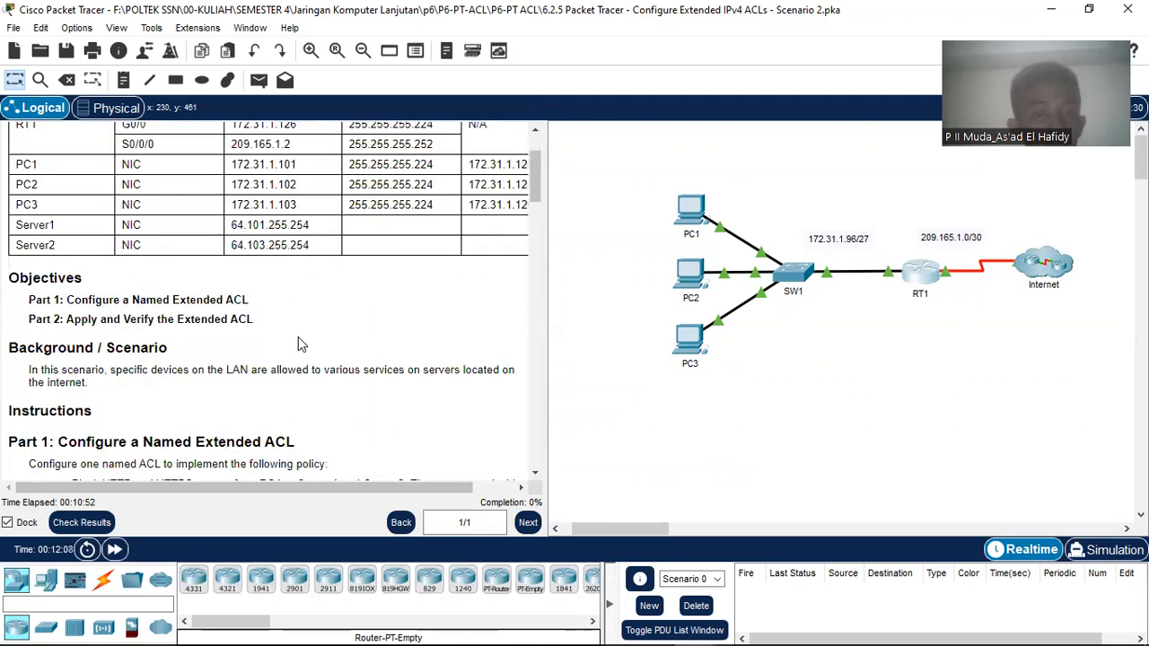
scroll(298, 336, down, 15)
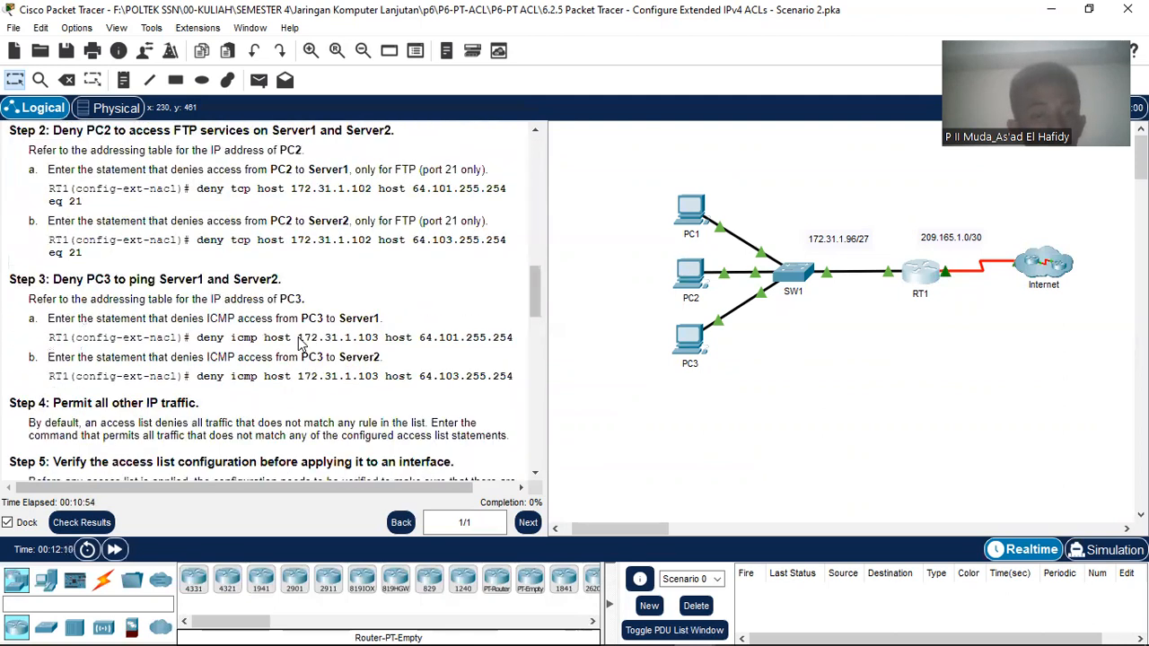
scroll(425, 260, up, 2)
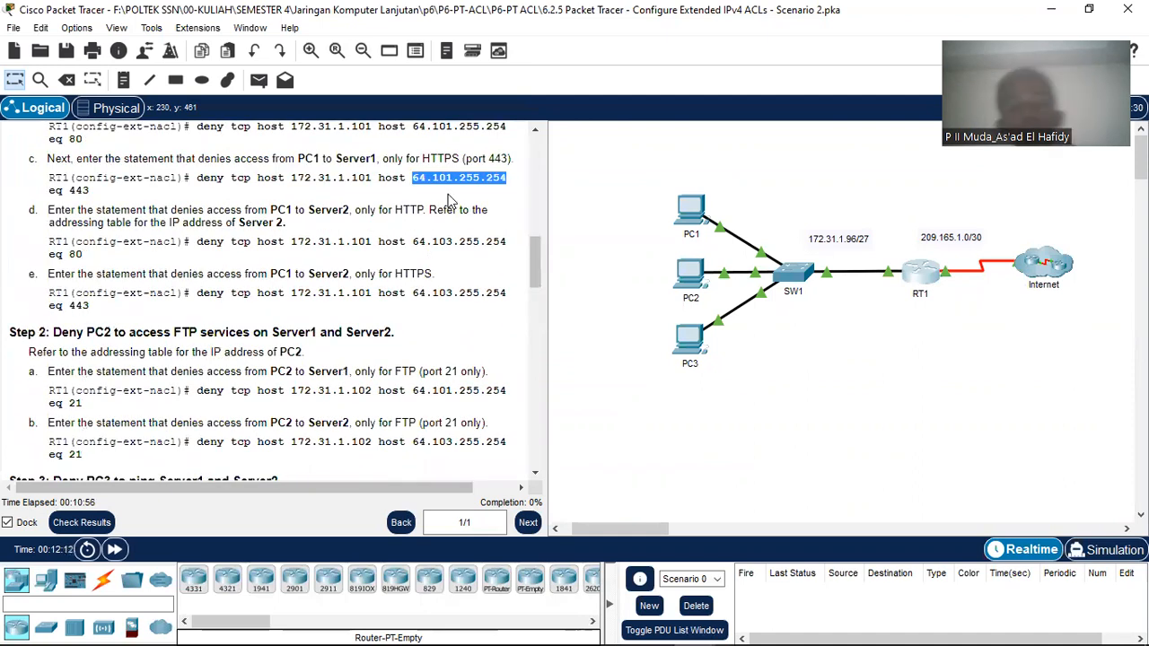
scroll(465, 235, up, 1)
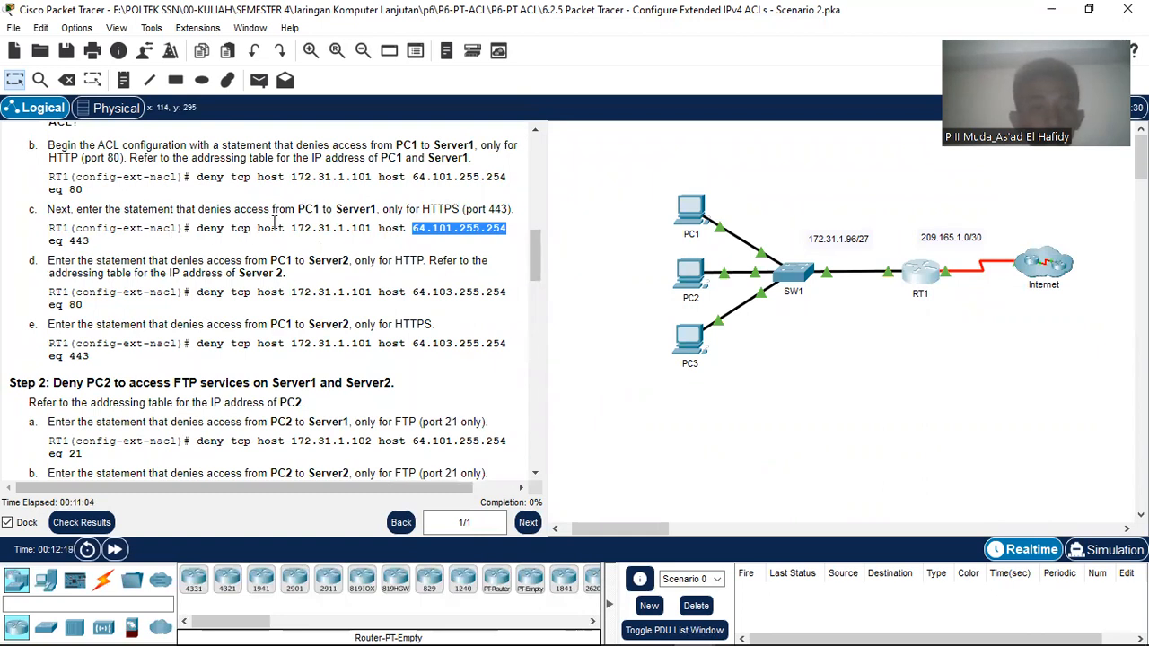
Step: Add the statement denying PC1 HTTPS (port 443) to Server1 to RT1's ACL
drag(199, 228, 196, 249)
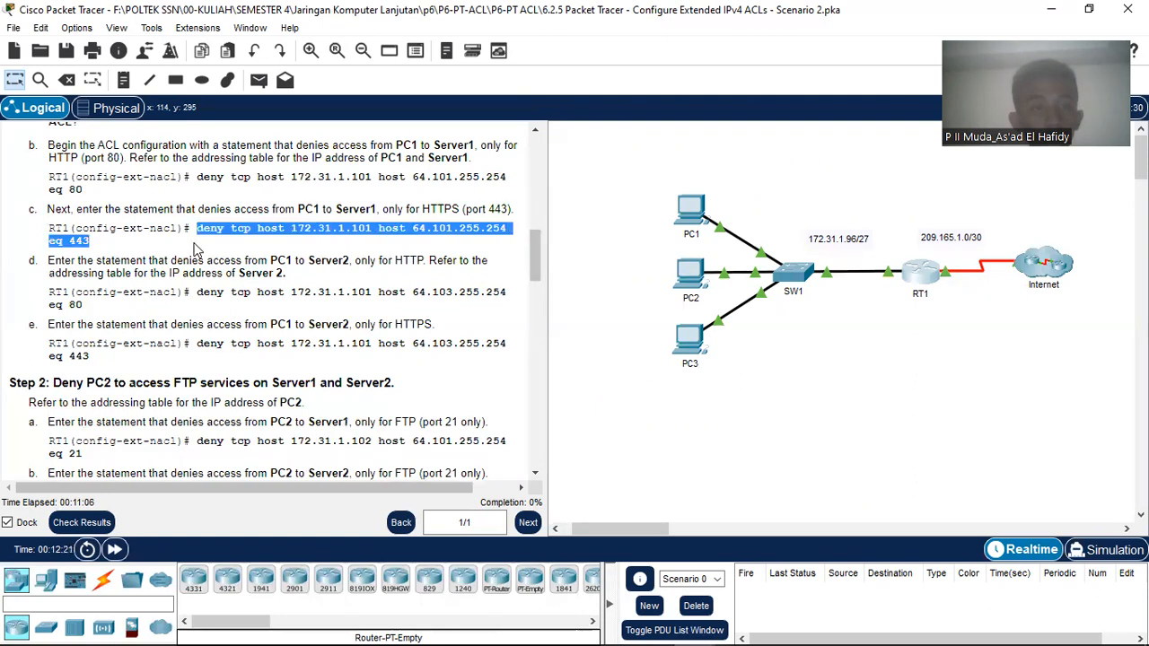
right_click(209, 230)
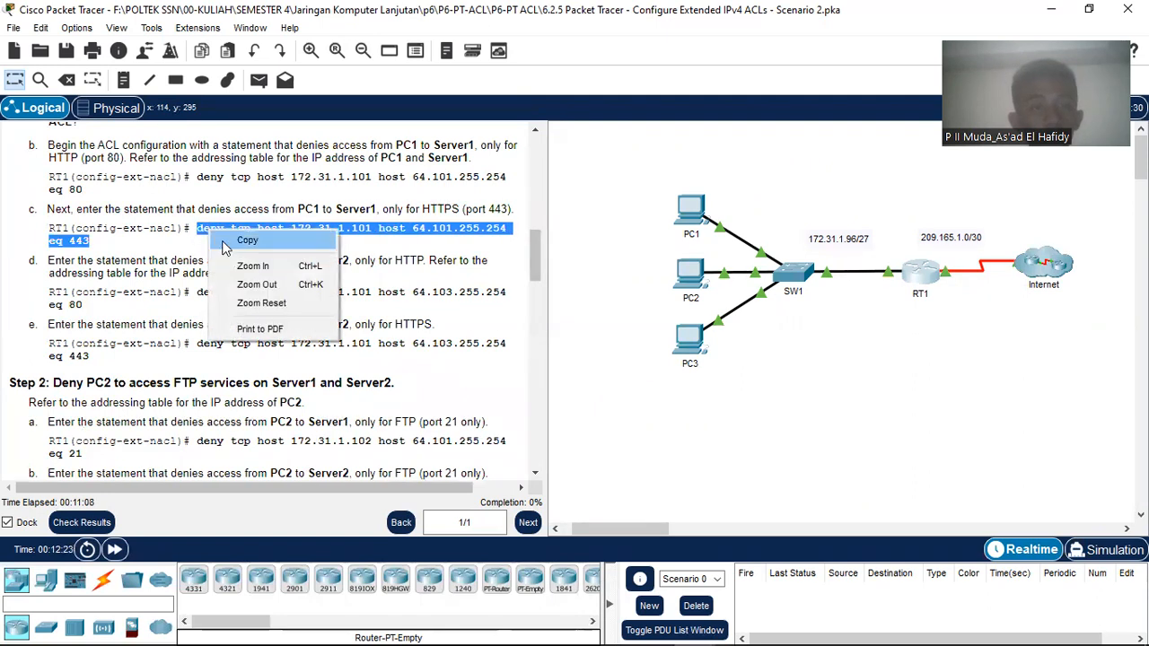
click(225, 247)
mouse_move(695, 628)
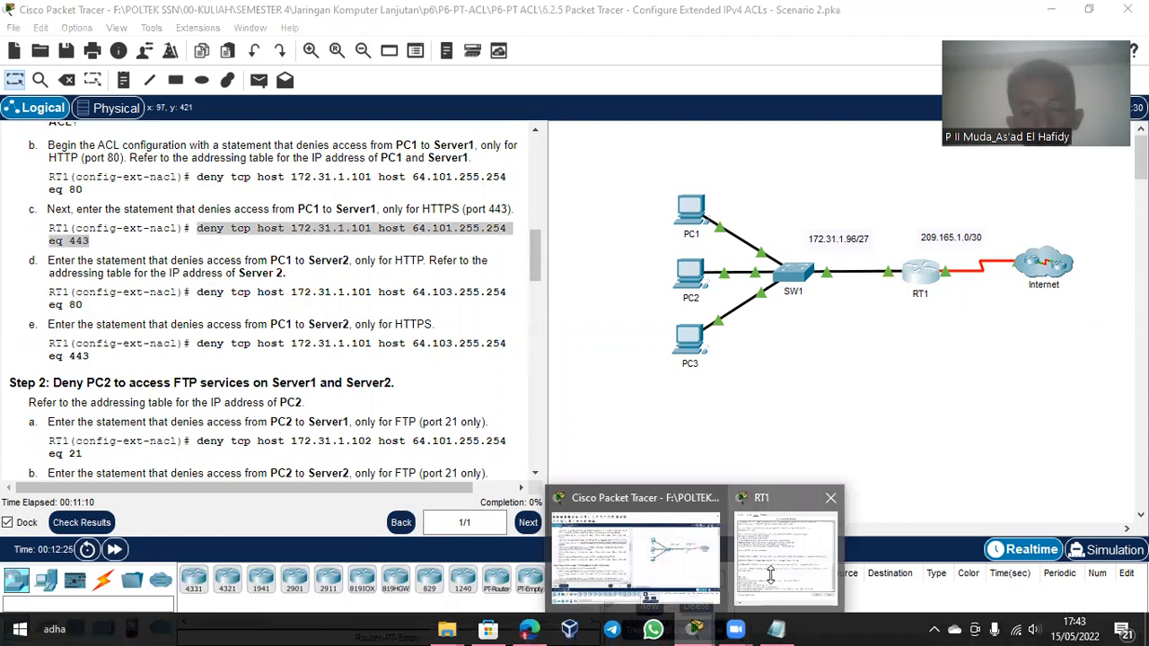
click(770, 574)
right_click(751, 491)
click(757, 519)
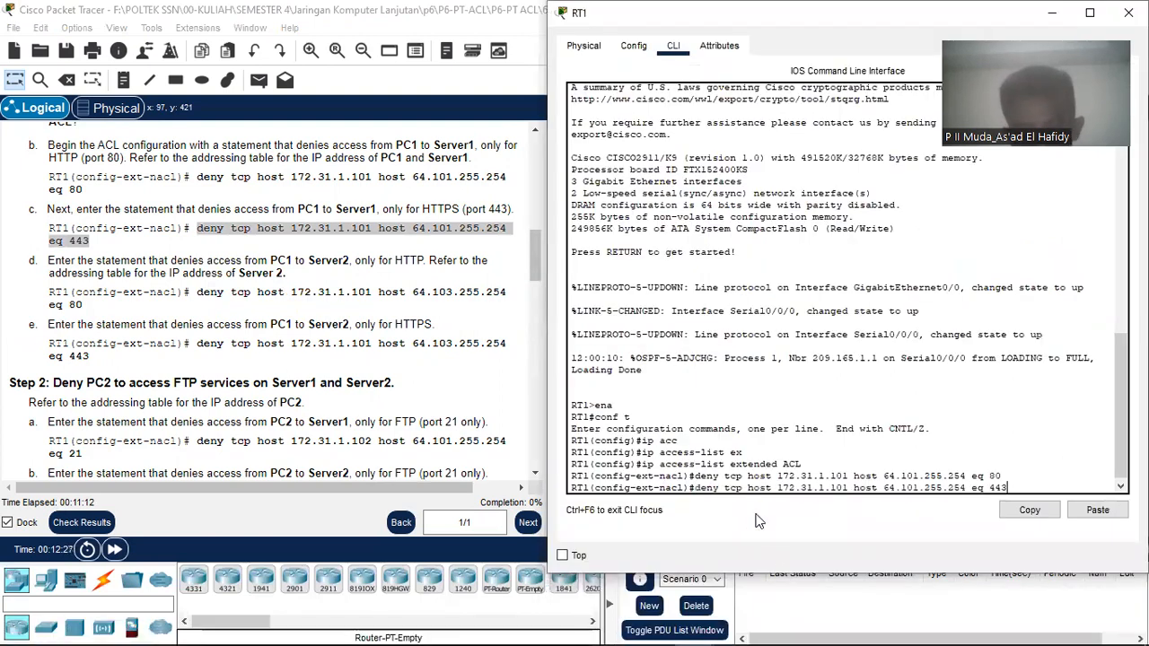
key(Return)
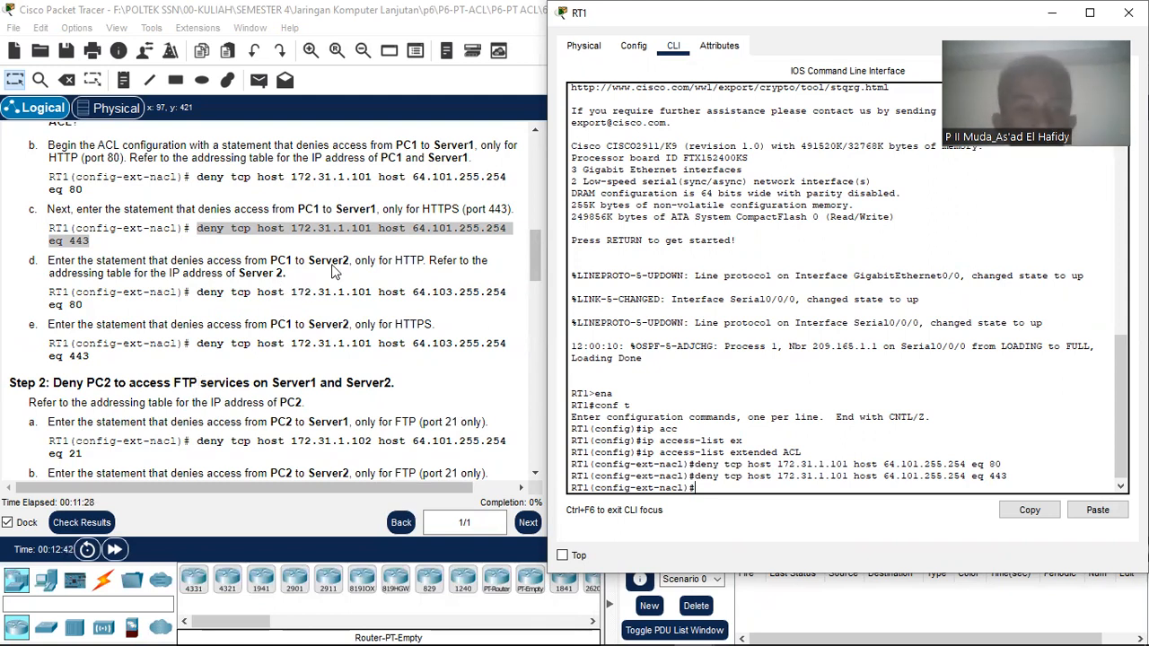
Step: Add the statement denying PC1 HTTP (port 80) to Server2 to RT1's ACL
click(198, 290)
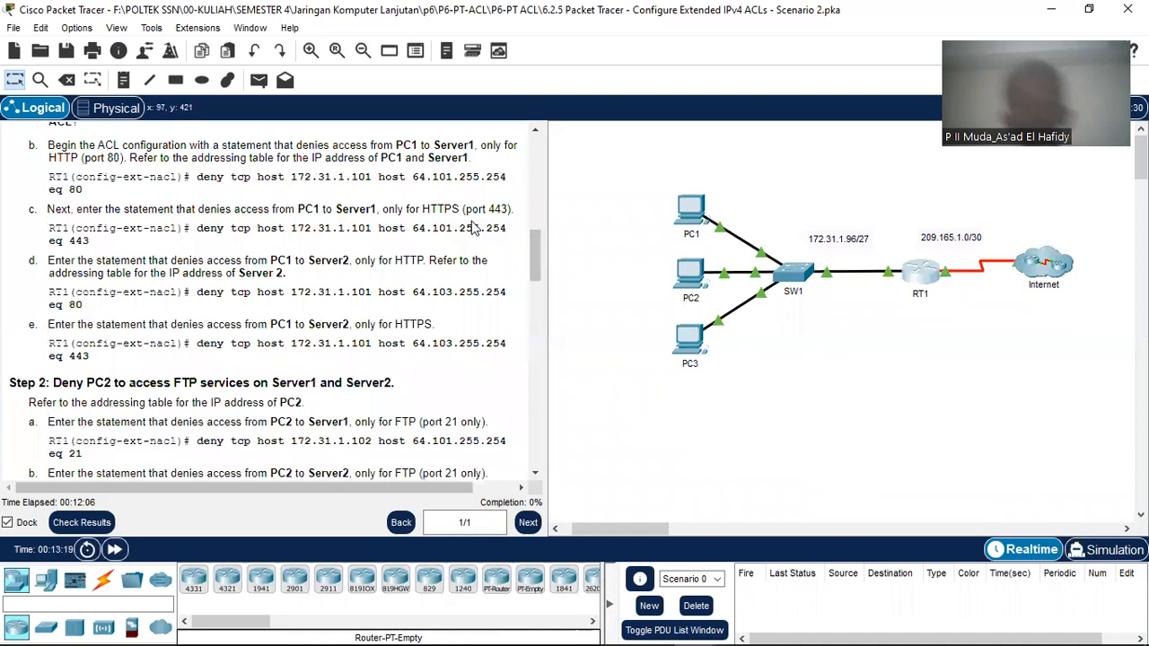
drag(196, 292, 97, 308)
right_click(97, 309)
click(133, 313)
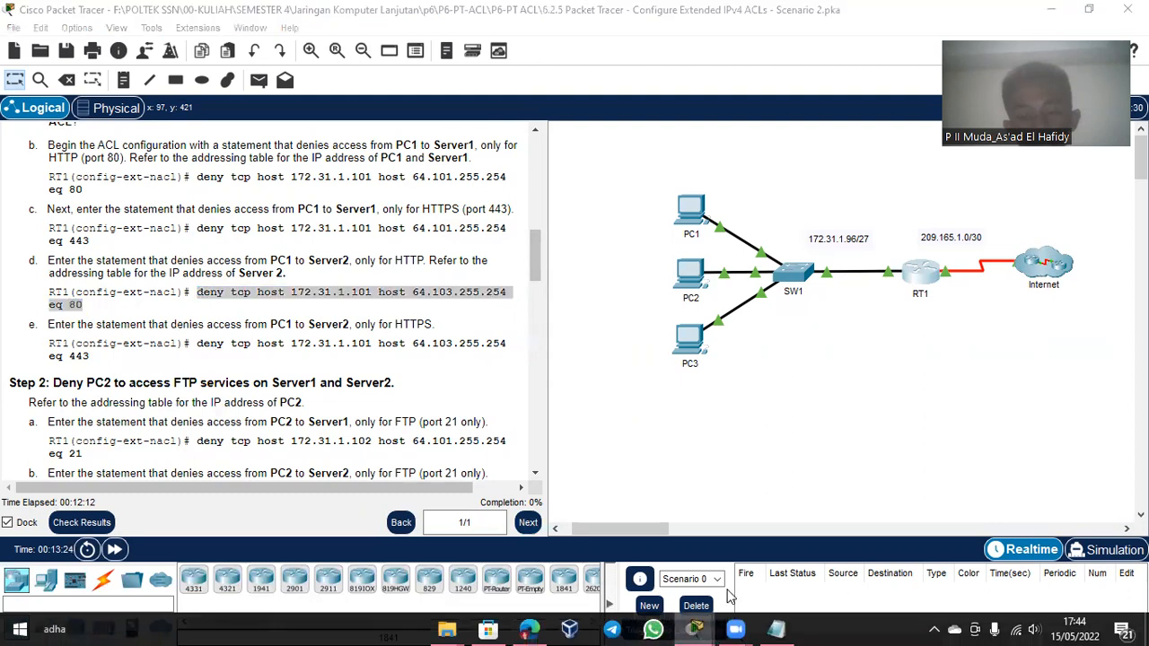
click(695, 628)
right_click(721, 488)
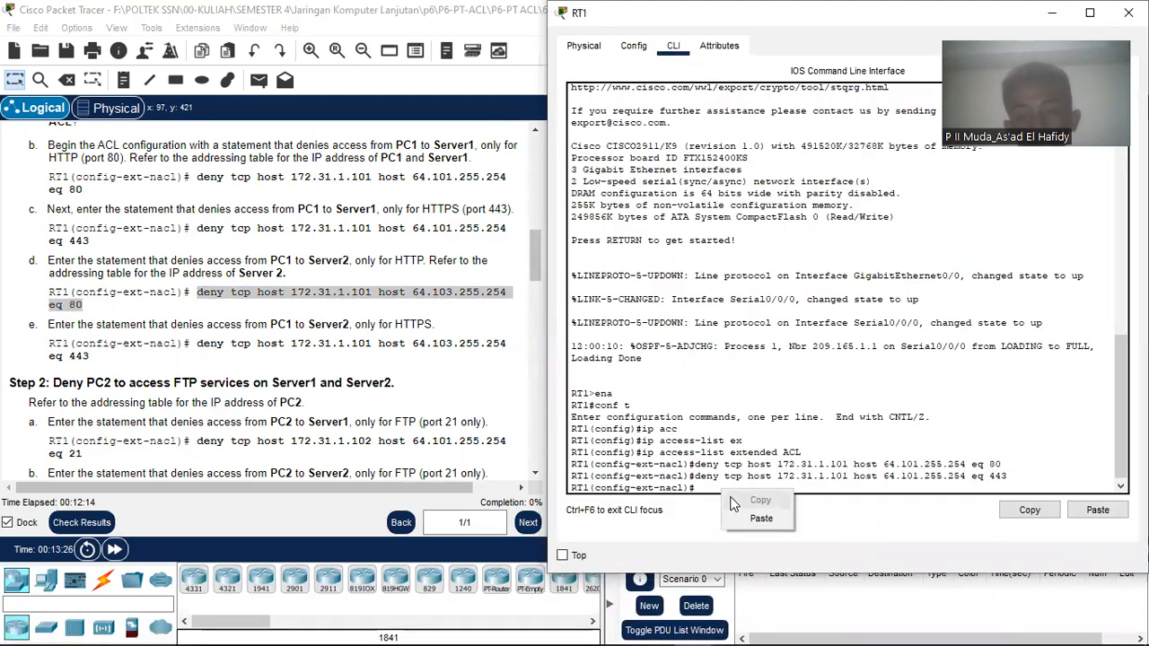
click(743, 513)
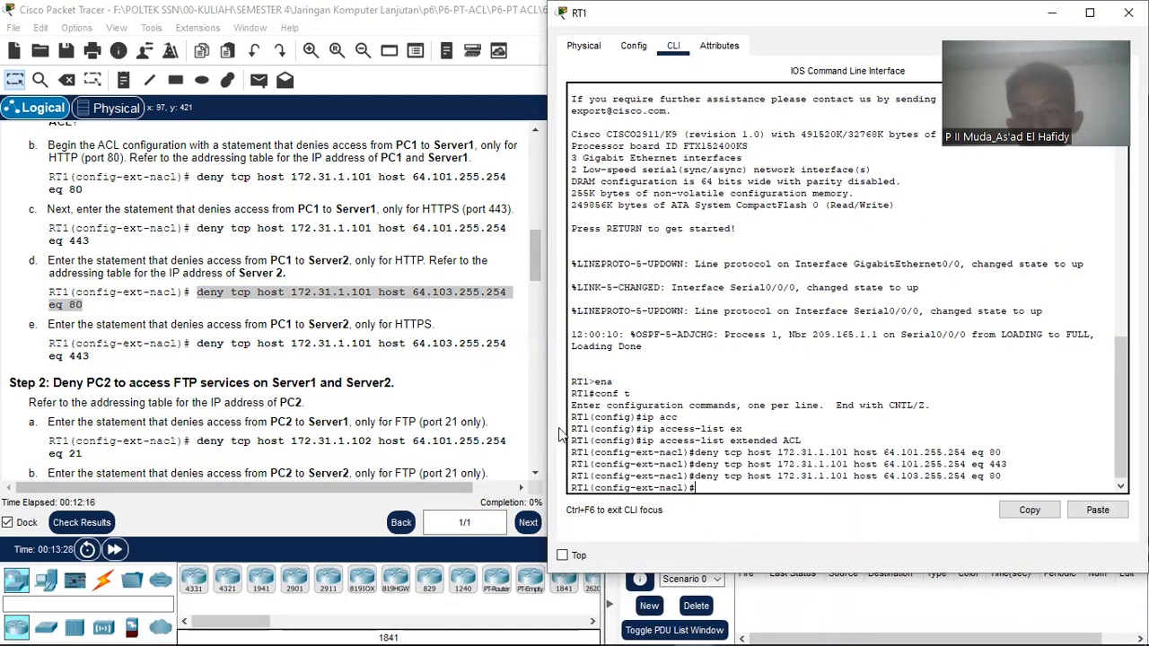
Step: Paste and enter the PC1-to-Server2 deny tcp ... 64.103.255.254 eq 443 statement
click(199, 345)
drag(200, 346, 216, 357)
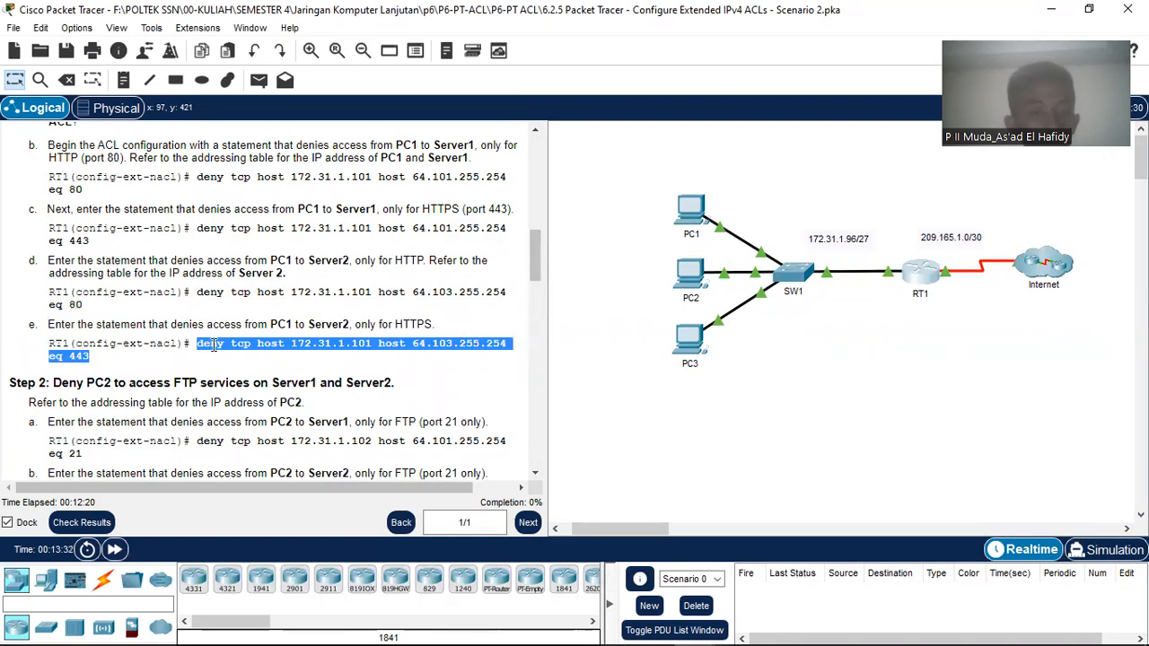
right_click(214, 346)
click(229, 355)
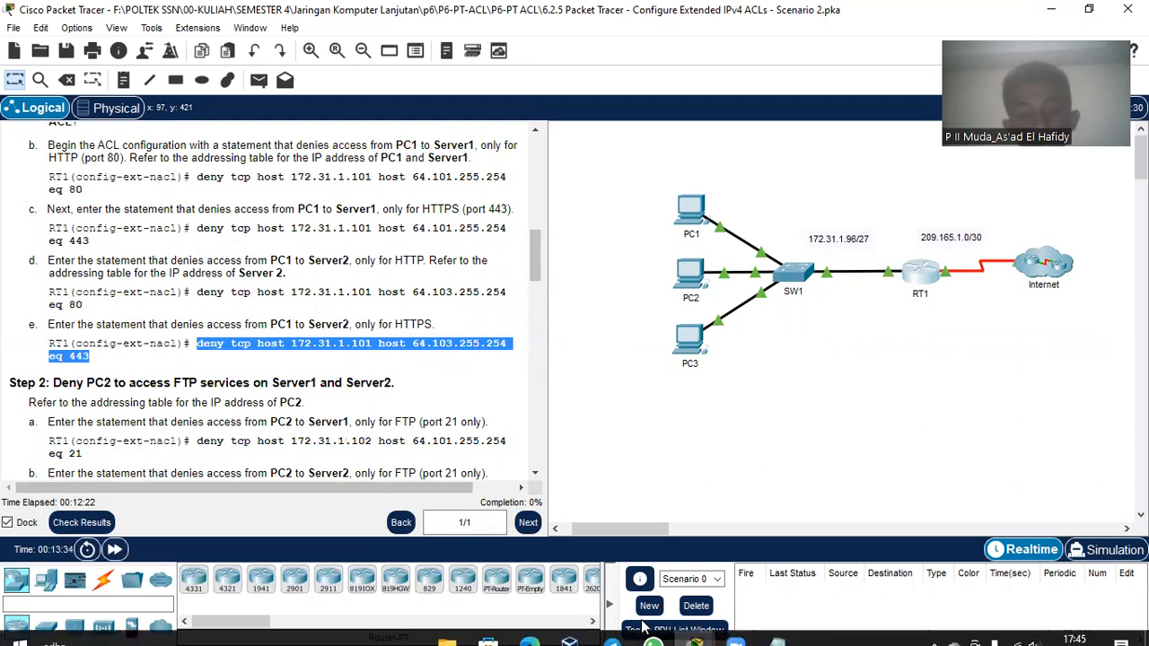
mouse_move(687, 640)
click(790, 557)
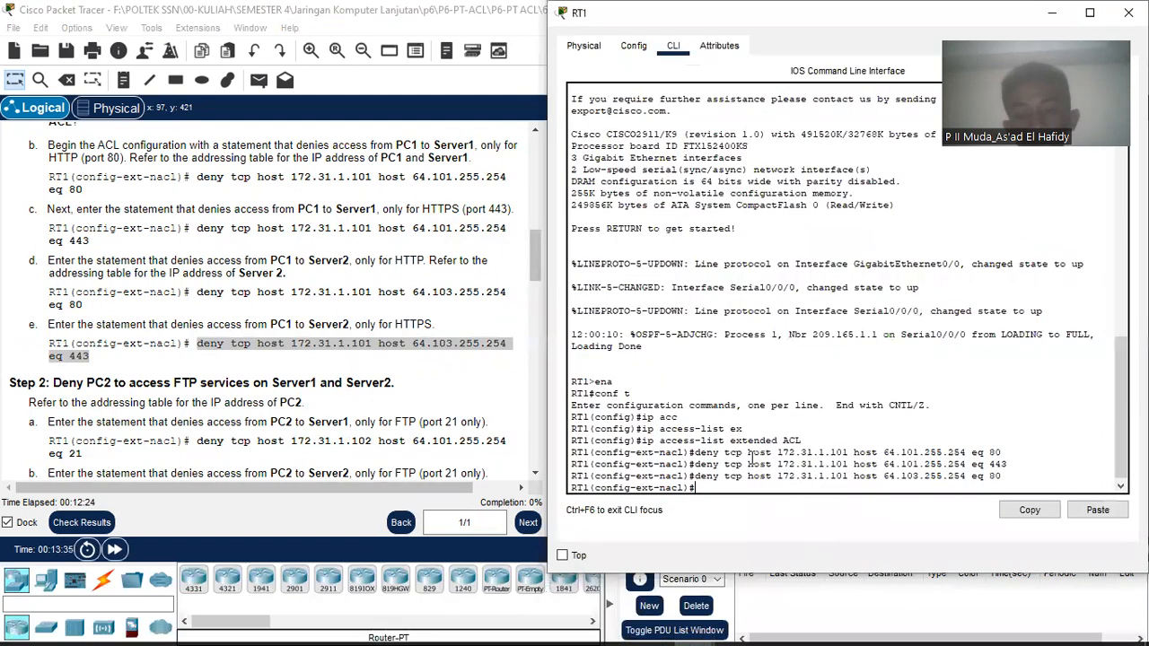
right_click(765, 497)
click(791, 516)
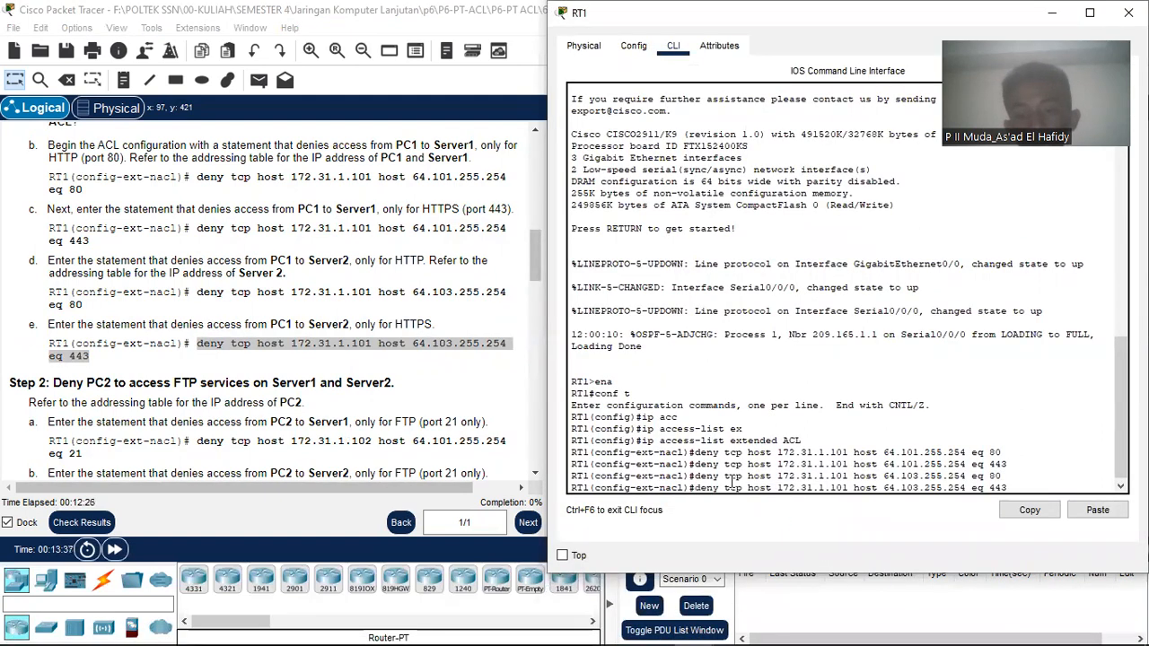
key(Return)
scroll(333, 317, down, 1)
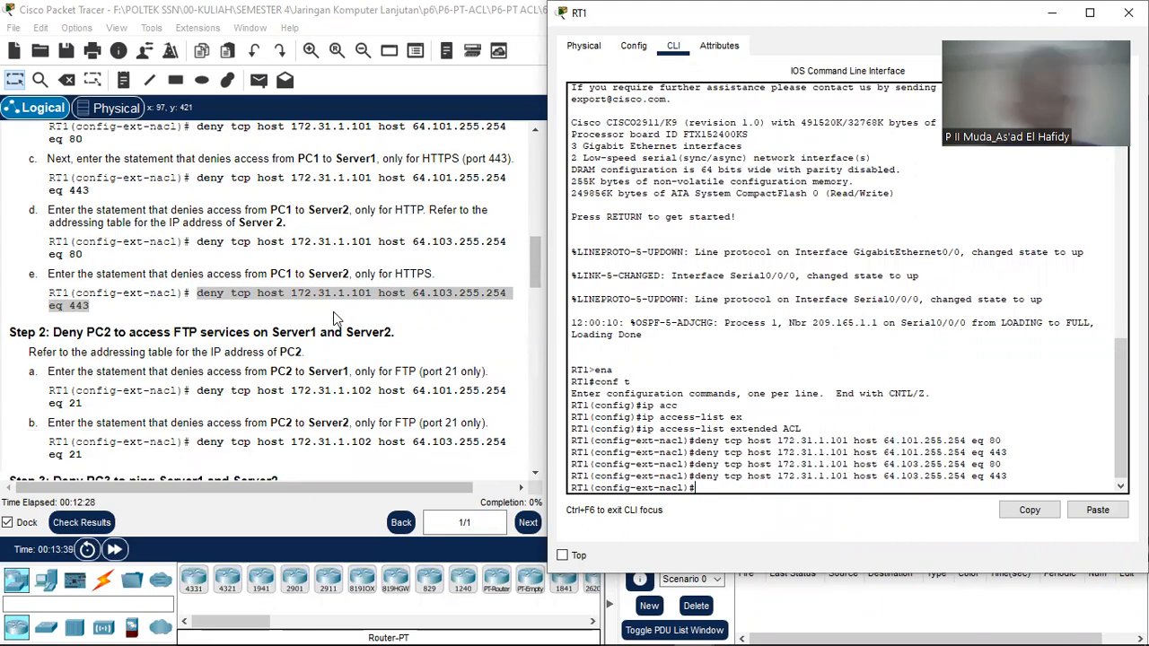
scroll(319, 308, down, 1)
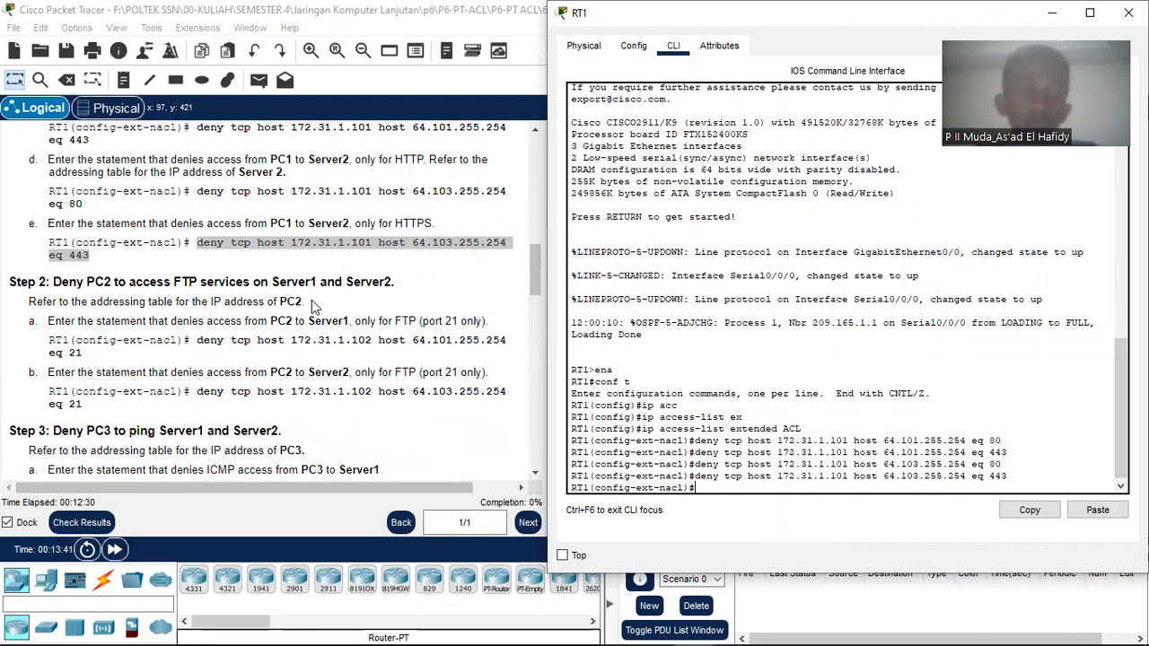
scroll(313, 308, down, 1)
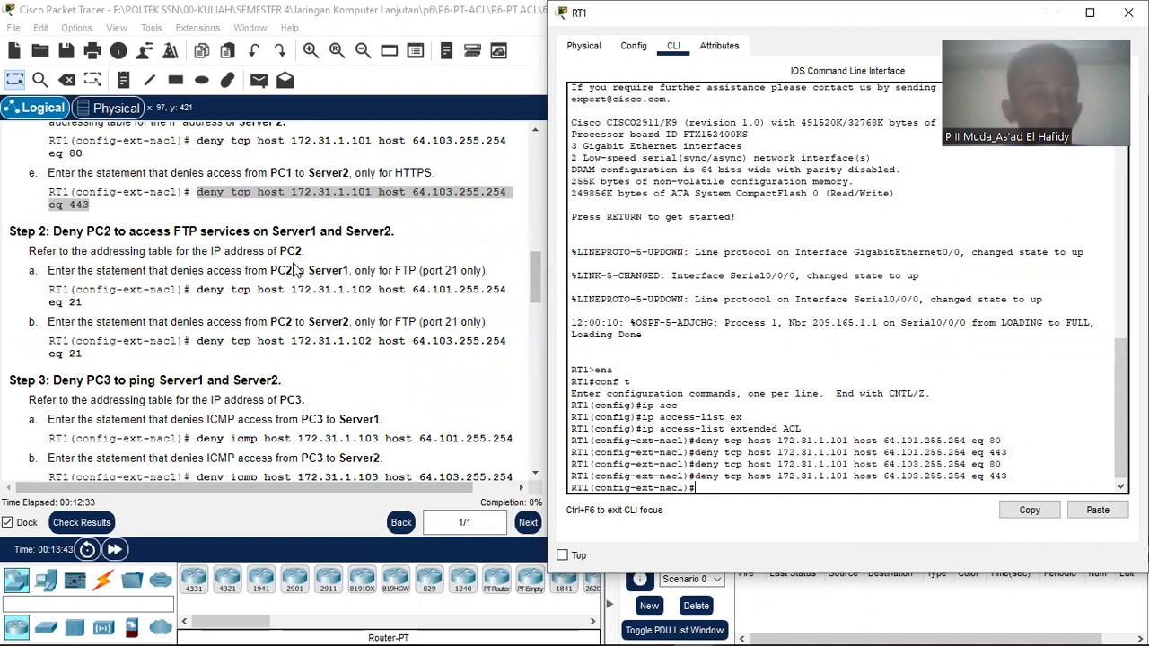
scroll(155, 287, down, 5)
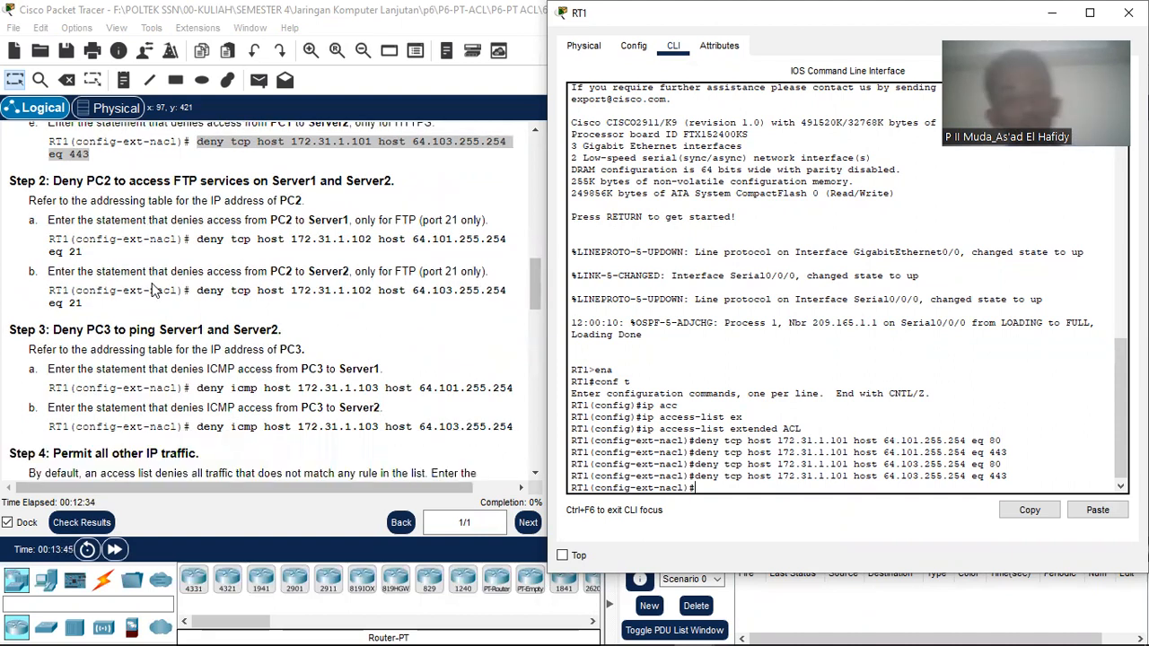
scroll(150, 266, down, 6)
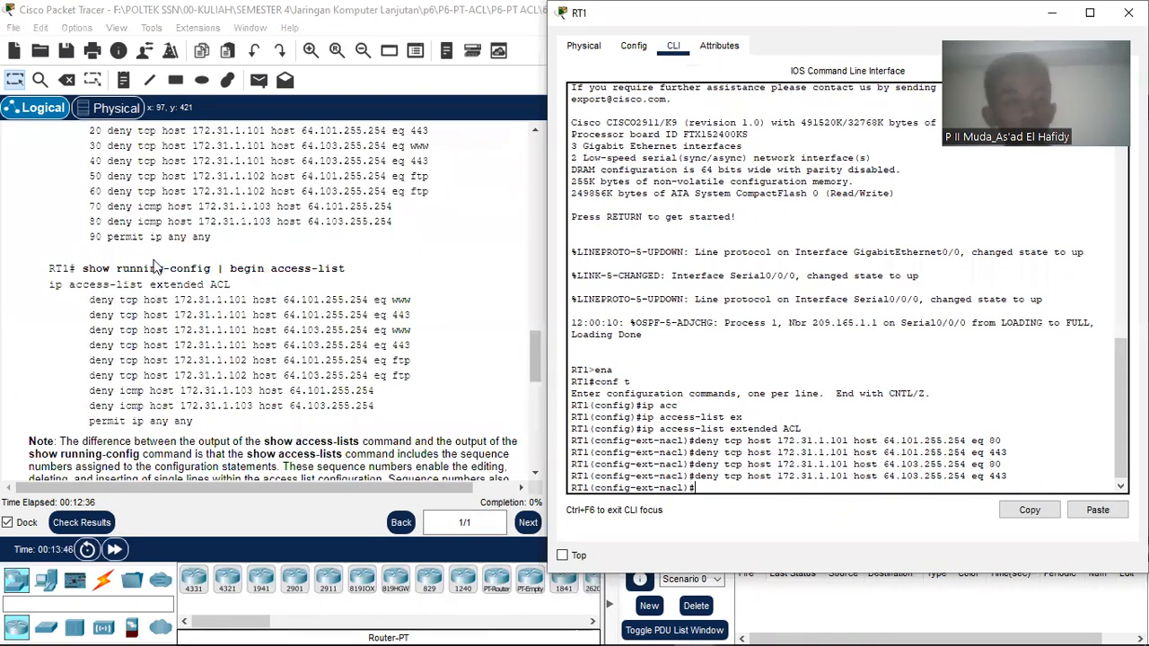
scroll(155, 268, down, 11)
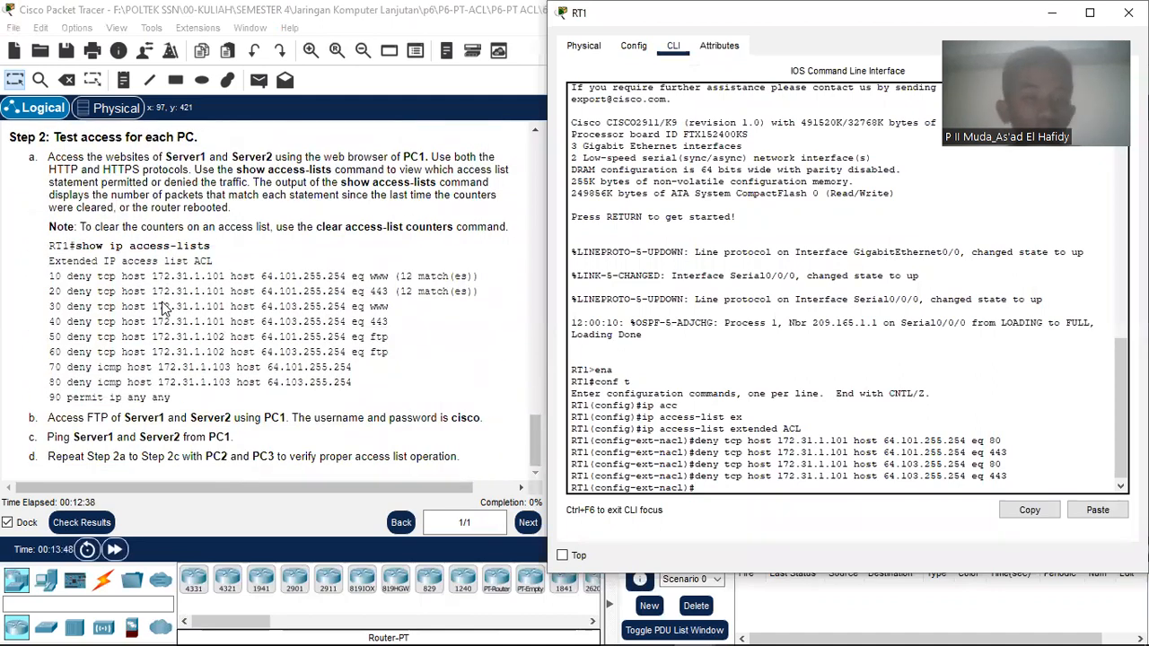
scroll(164, 306, up, 20)
scroll(163, 306, down, 3)
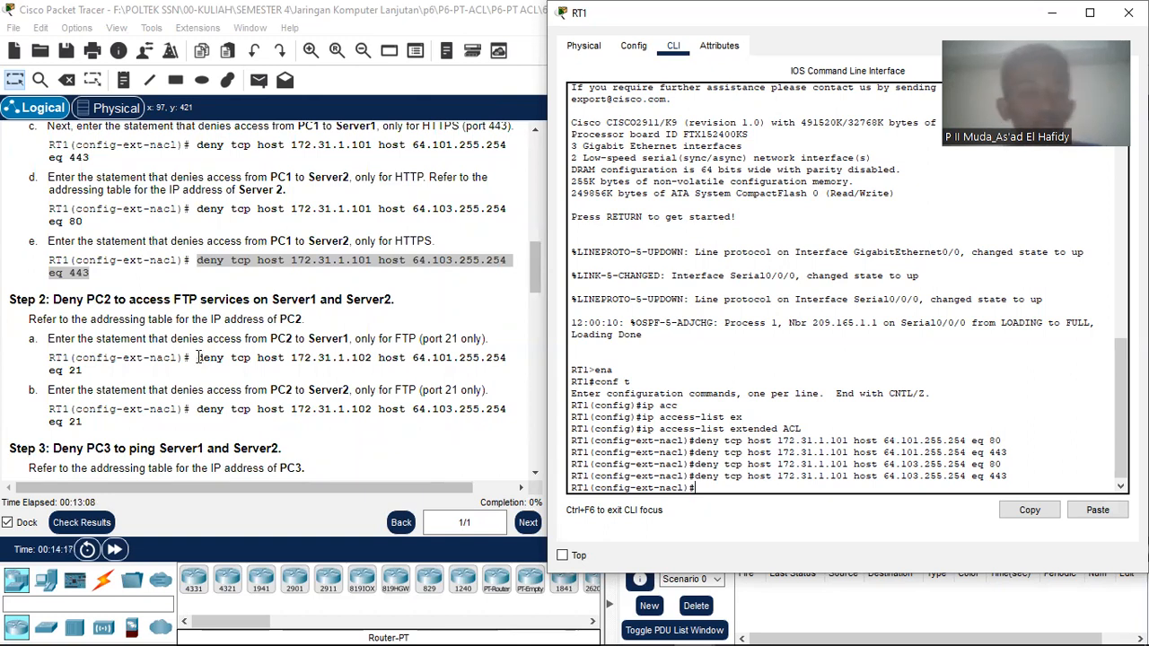
Step: Add the statement denying PC2 FTP (port 21) to Server1 to RT1's ACL
drag(197, 357, 217, 377)
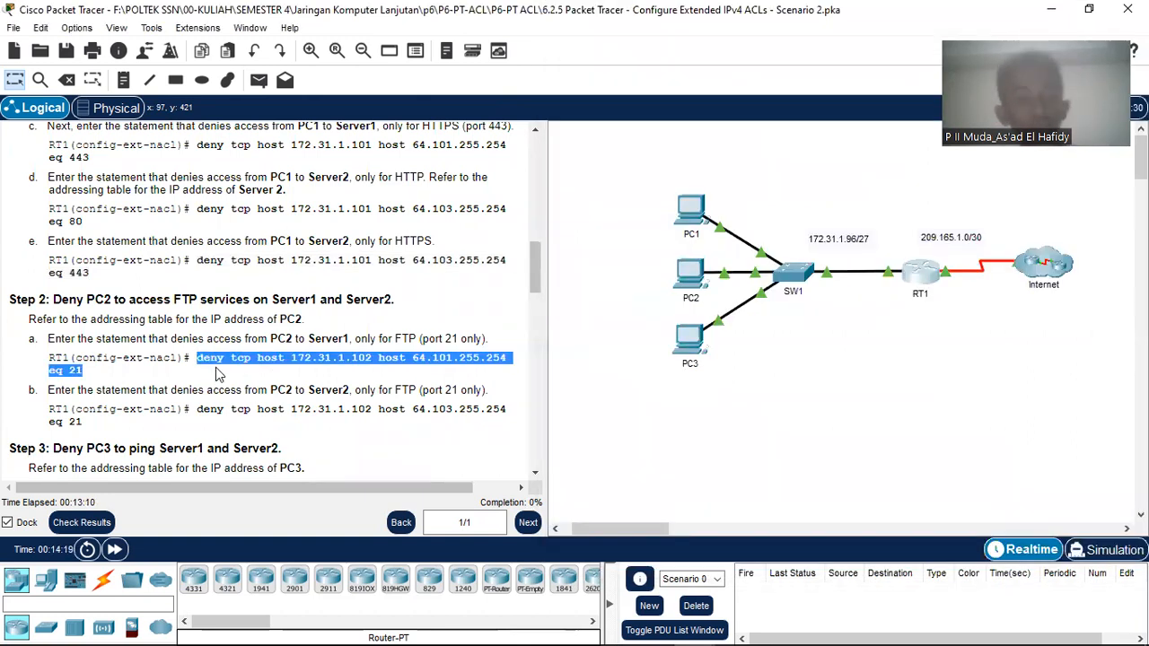
right_click(221, 361)
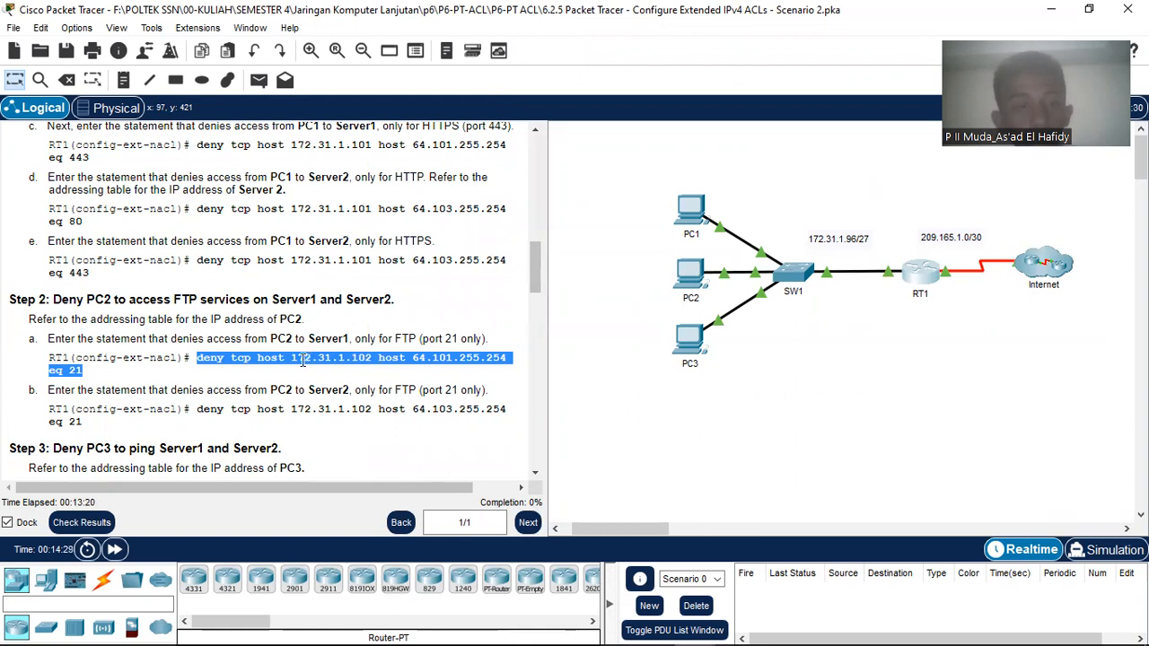
scroll(396, 320, up, 15)
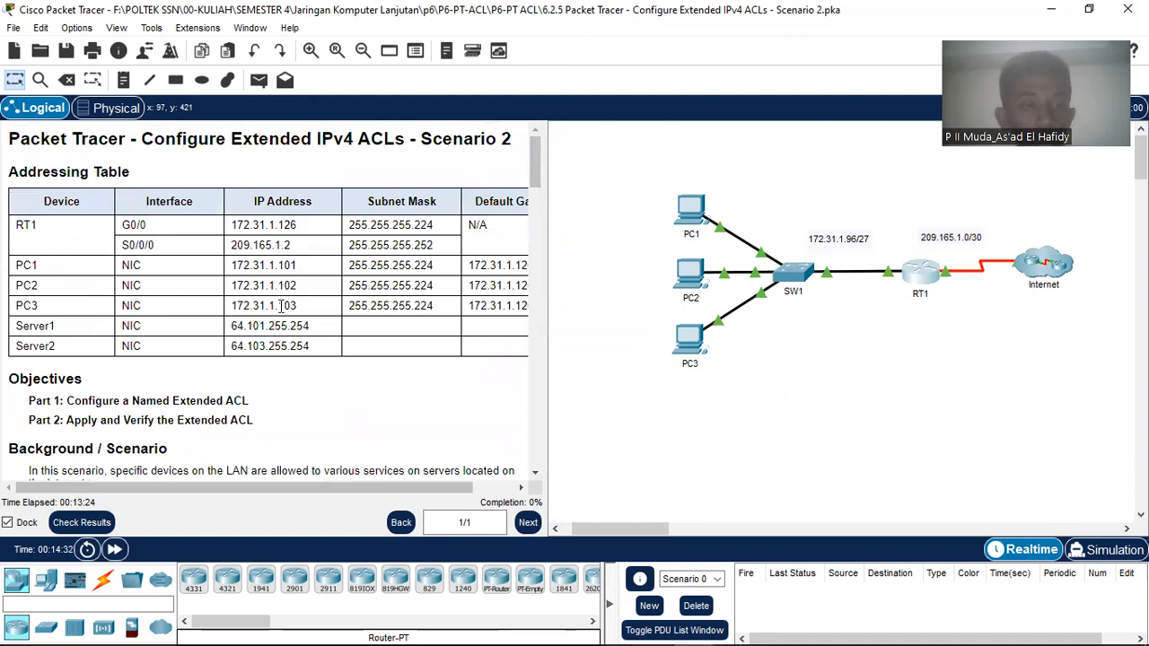
scroll(281, 305, down, 18)
scroll(313, 298, up, 3)
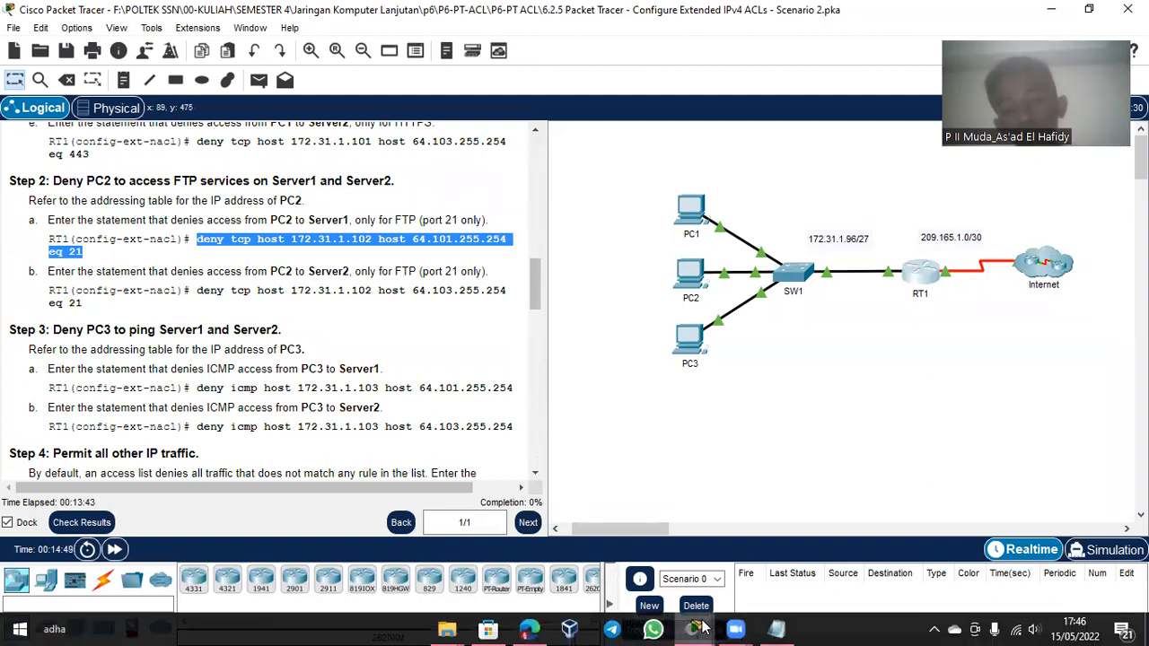
click(694, 628)
click(831, 567)
right_click(736, 490)
click(772, 516)
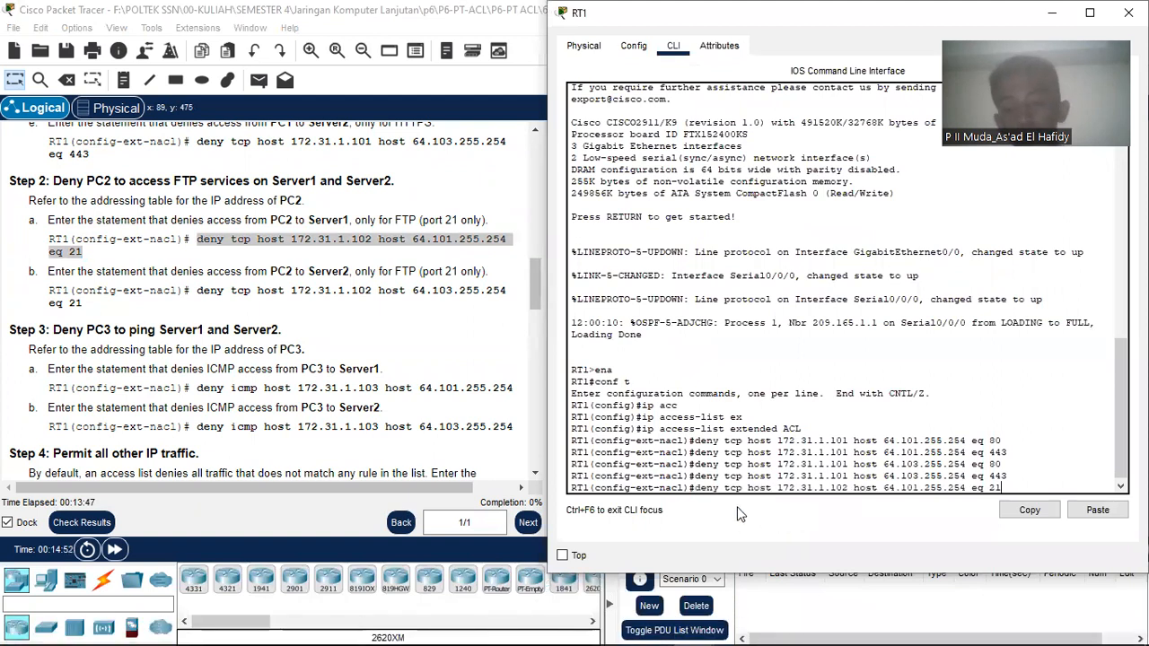
key(Return)
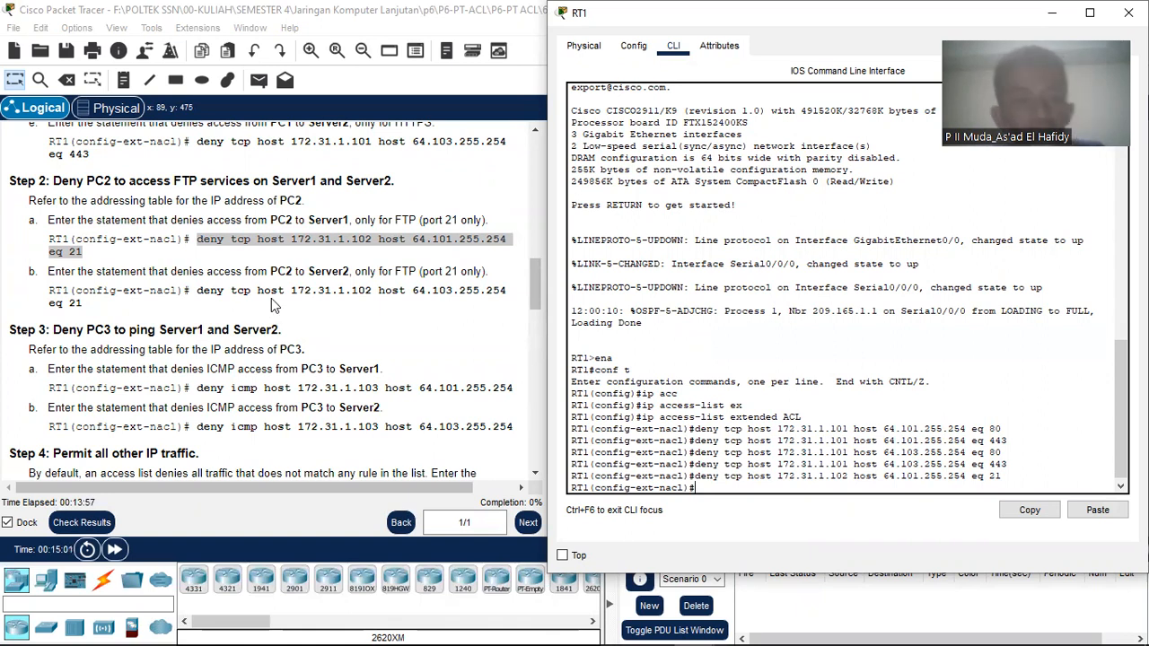
Step: Copy and paste the PC2-to-Server2 FTP (port 21) deny statement into RT1's CLI
click(199, 287)
drag(197, 290, 223, 310)
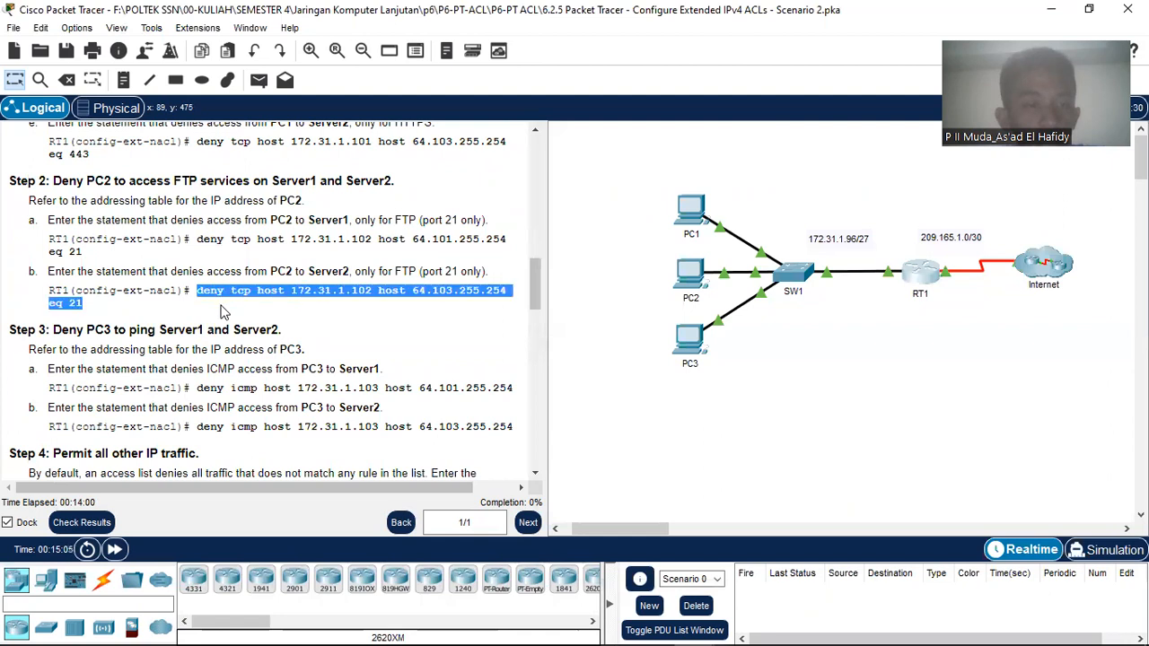
right_click(241, 303)
click(270, 310)
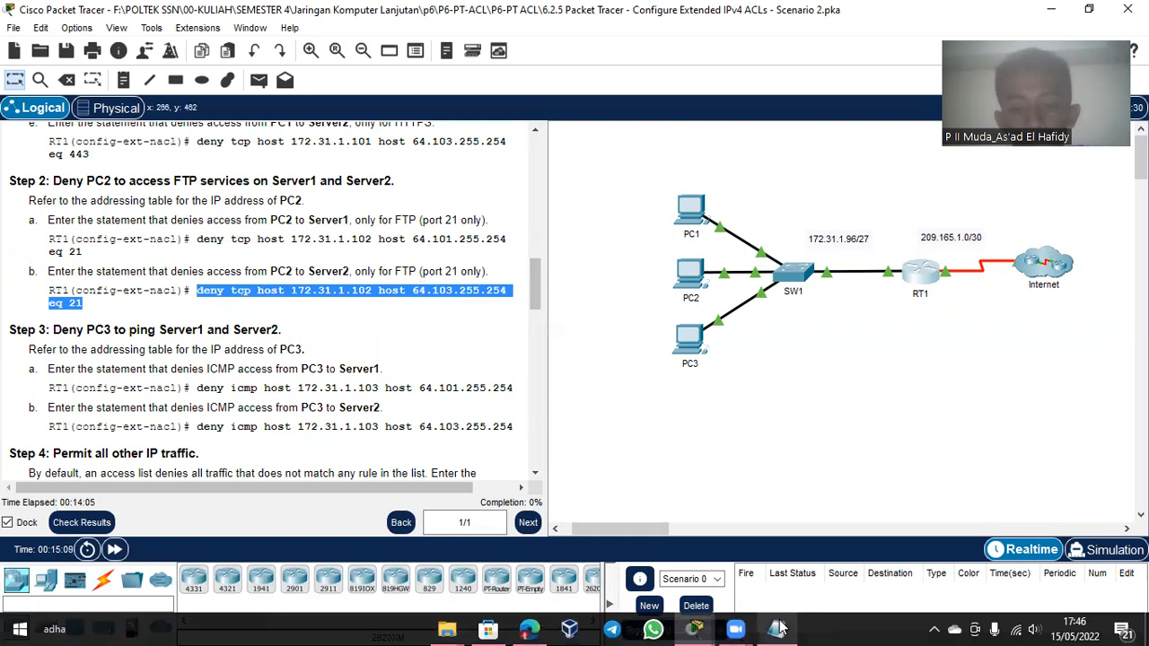
click(694, 629)
click(824, 588)
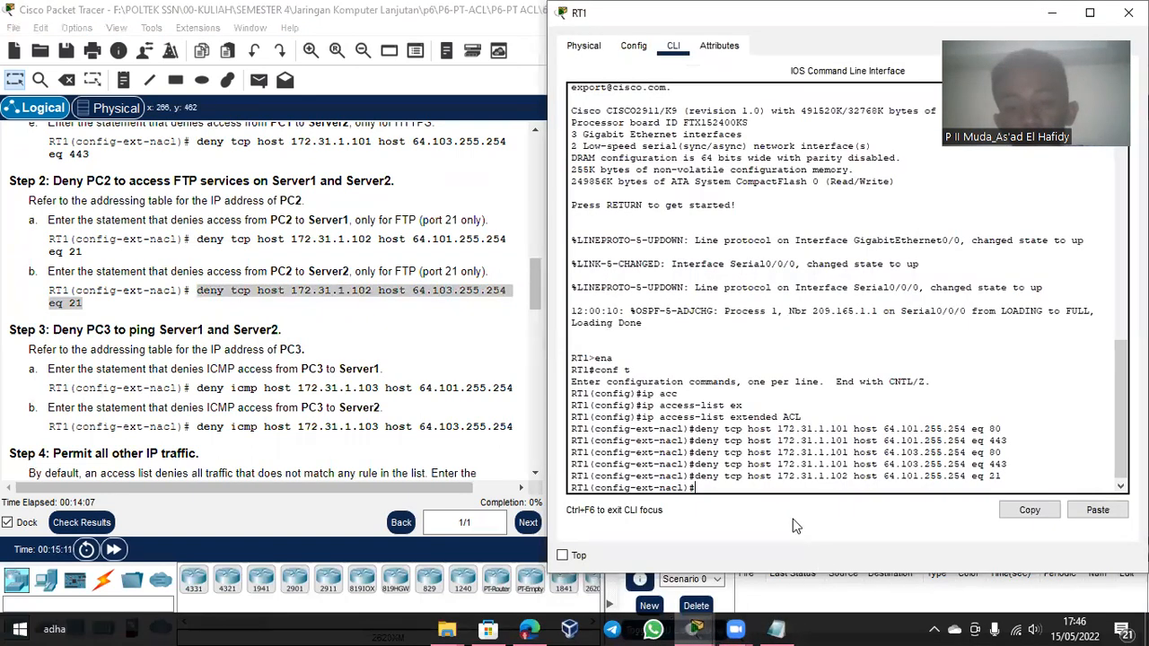
right_click(789, 490)
click(816, 512)
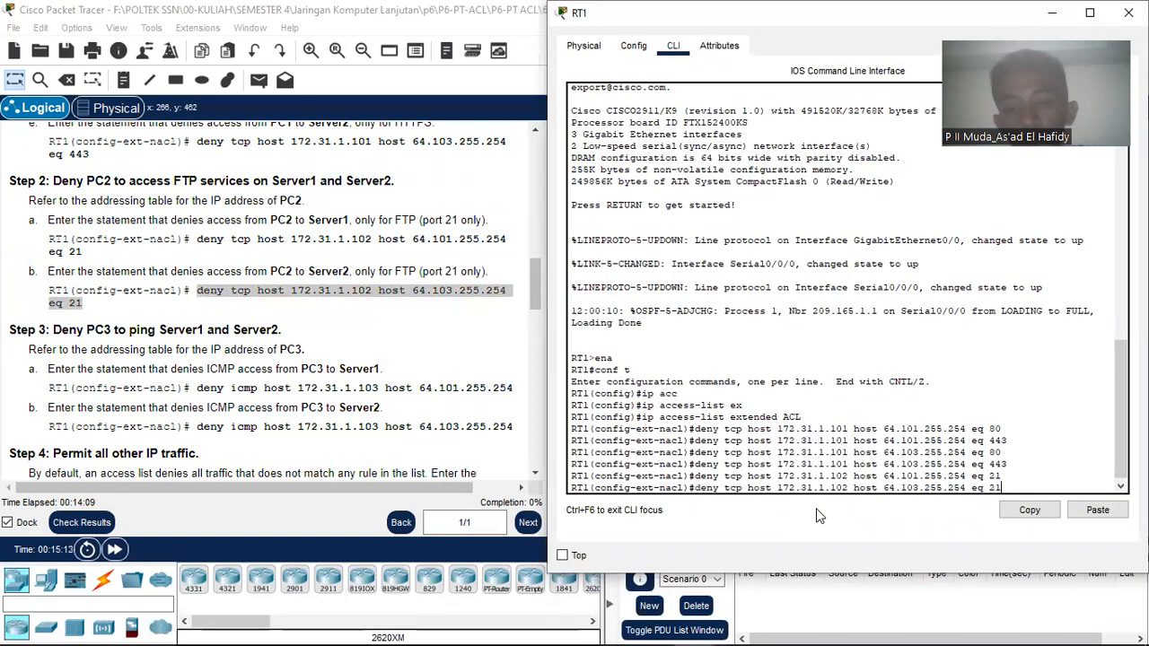
scroll(227, 308, down, 2)
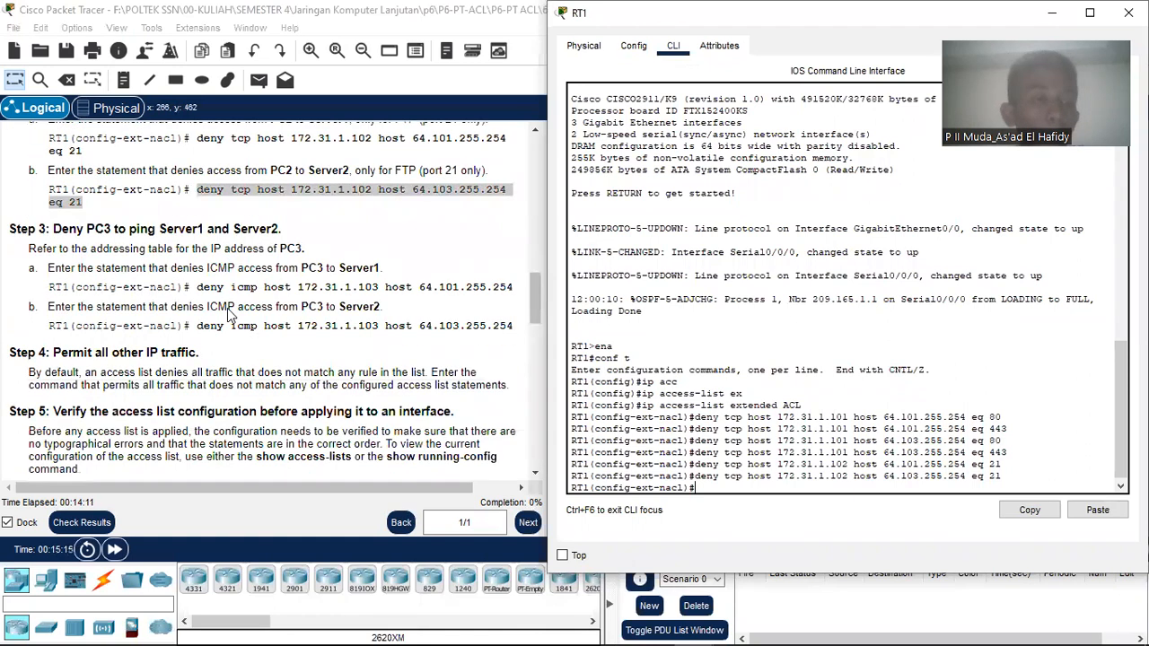
scroll(432, 313, up, 1)
scroll(433, 313, down, 1)
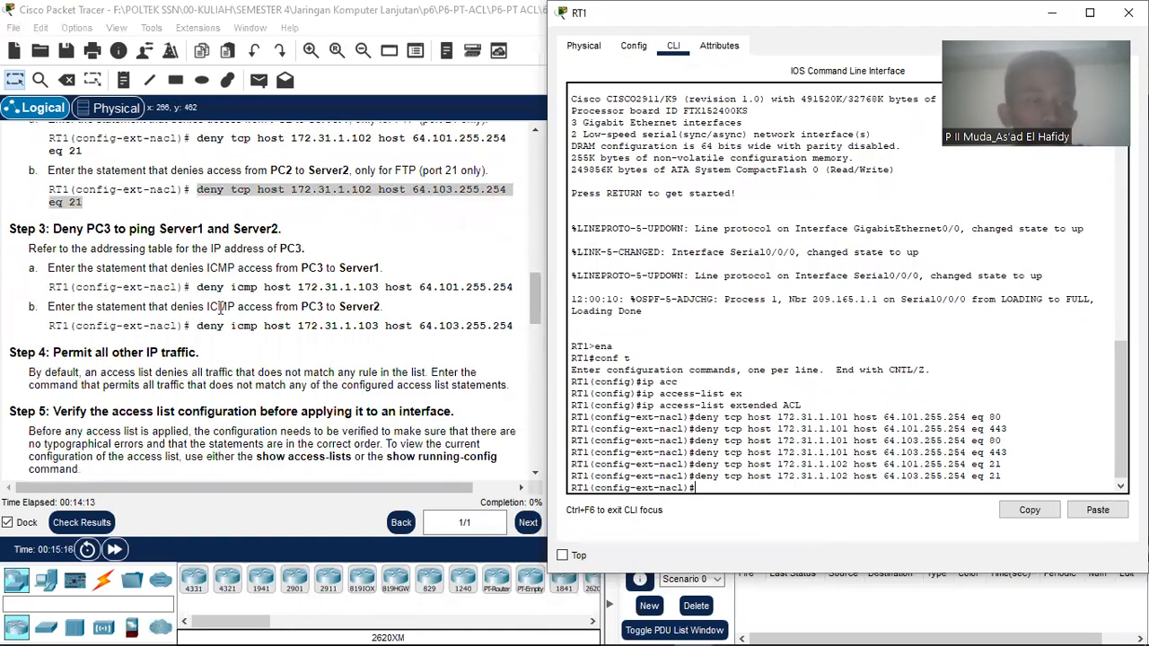
click(66, 226)
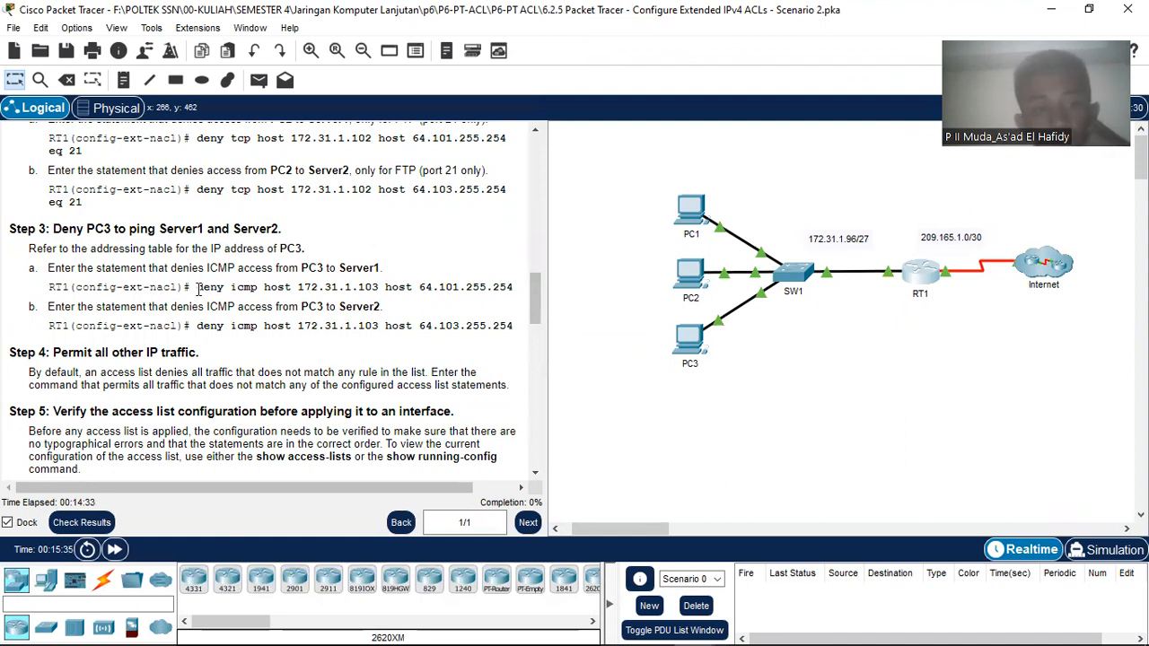
Step: Add the statement denying PC3 ICMP to Server1 to RT1's ACL
drag(198, 288, 508, 285)
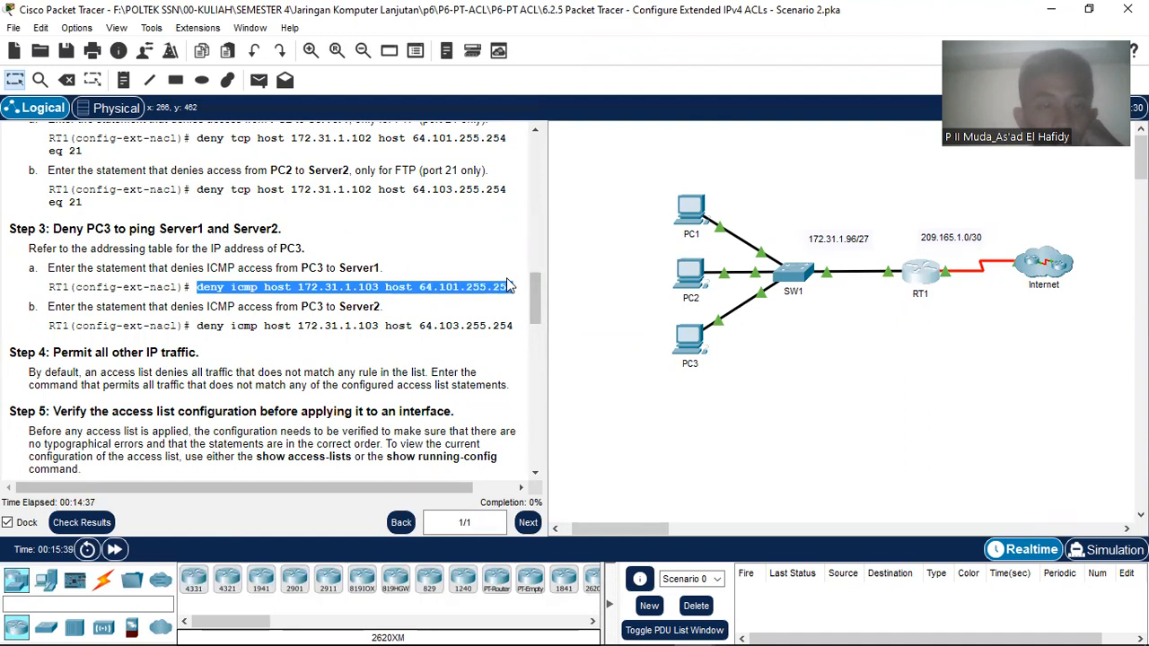
right_click(507, 286)
click(534, 296)
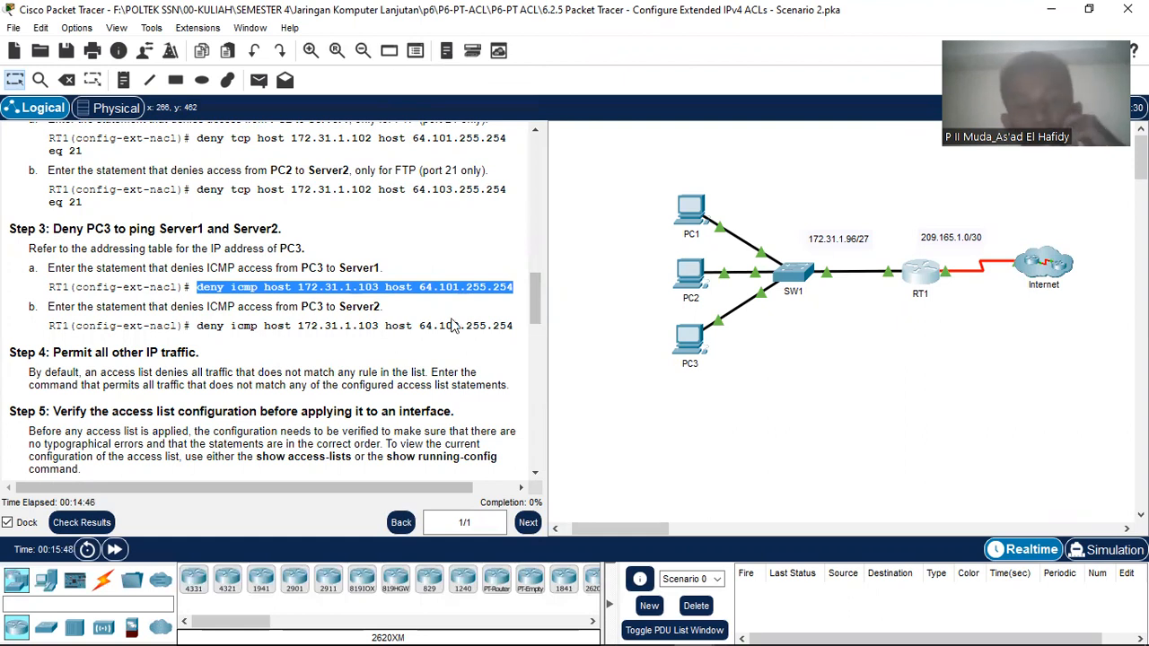
mouse_move(714, 628)
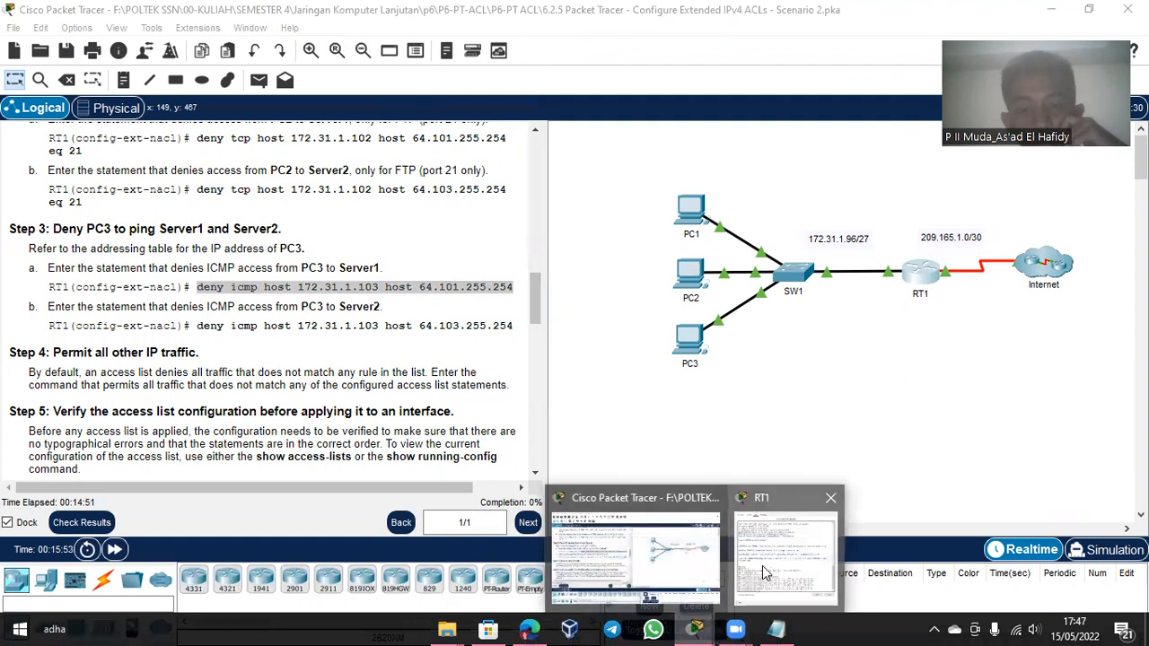
click(762, 565)
right_click(728, 490)
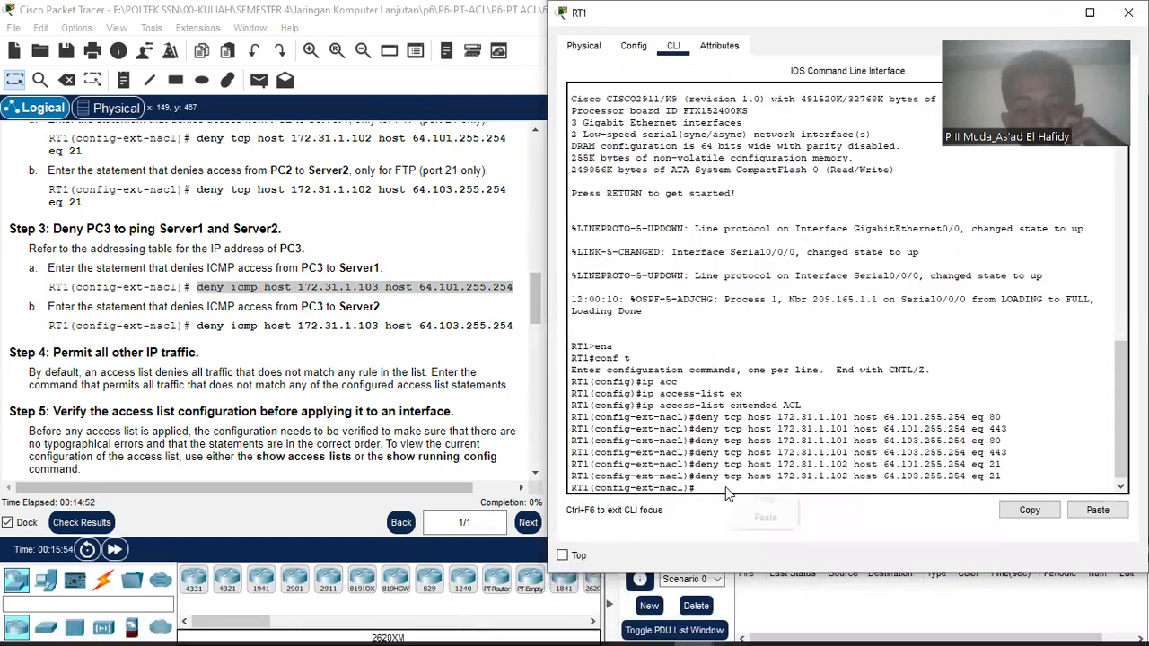
click(762, 518)
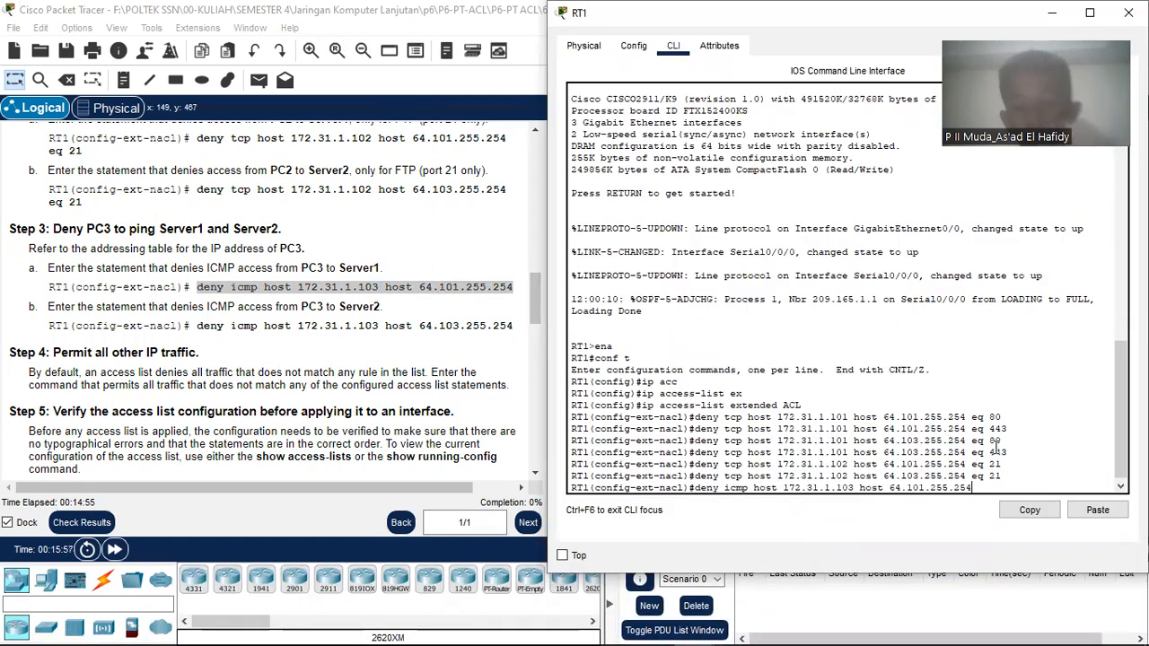
key(Return)
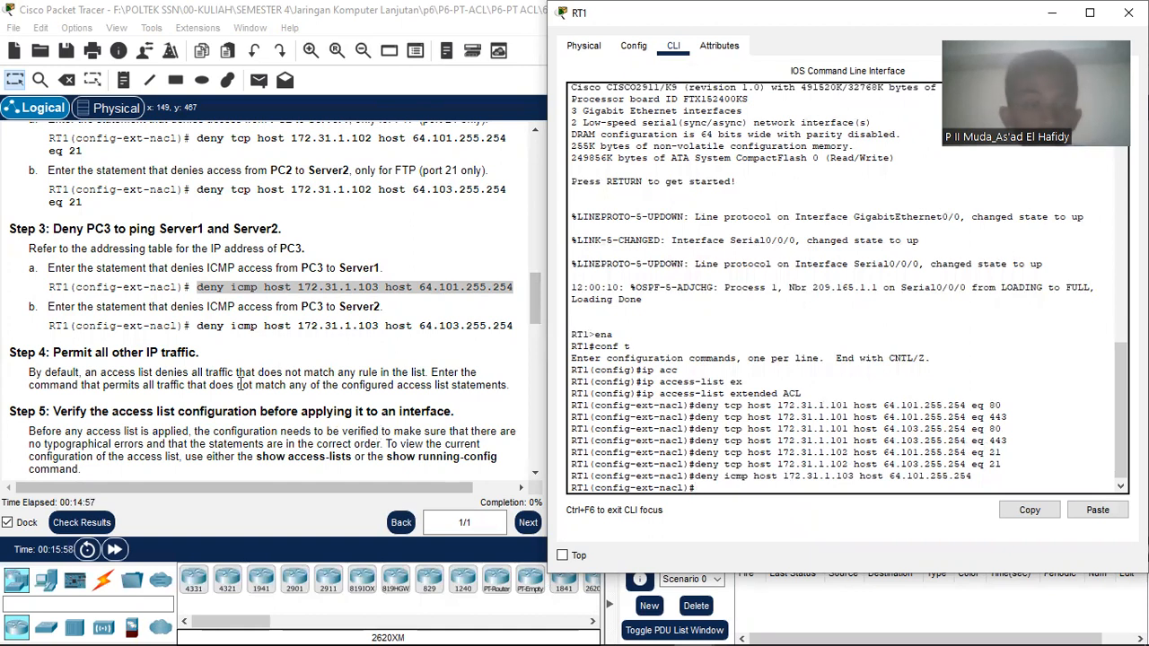
Step: Paste and enter 'deny icmp host 172.31.1.103 host 64.103.255.254' in RT1's CLI
click(227, 361)
drag(196, 325, 466, 325)
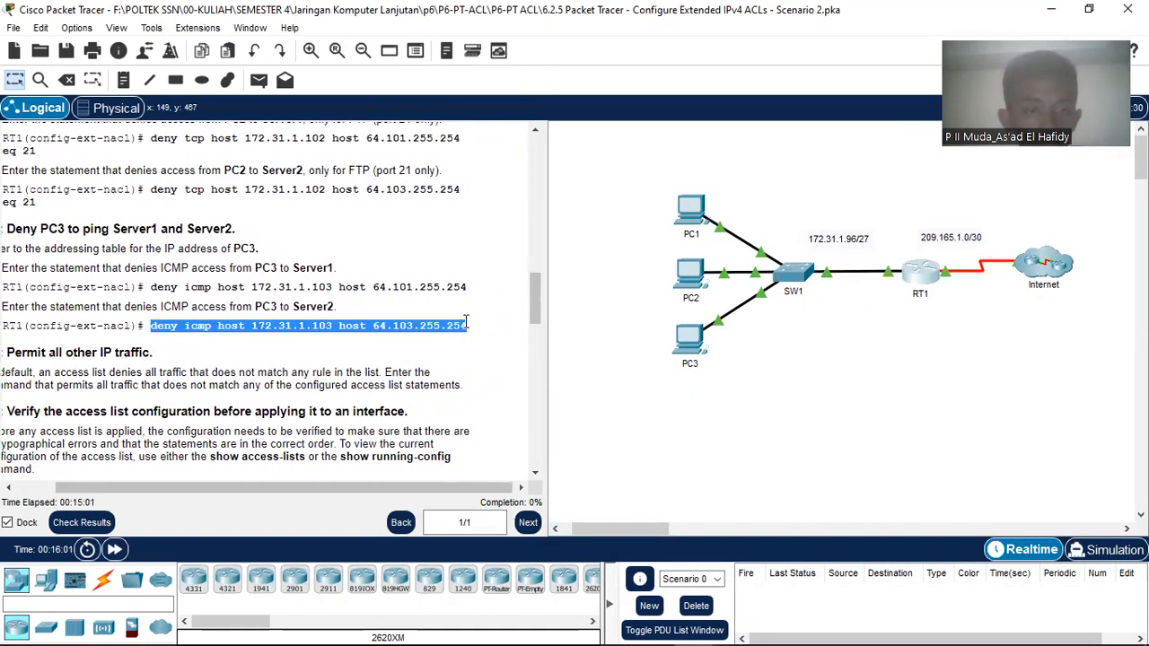
right_click(466, 324)
click(481, 329)
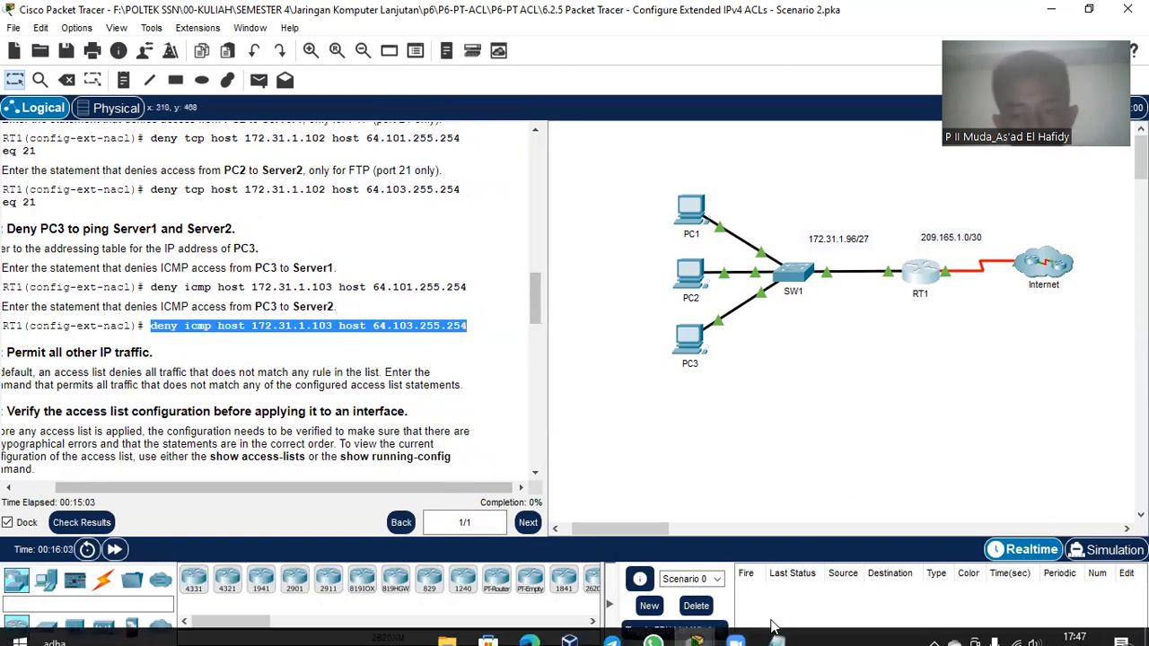
click(778, 629)
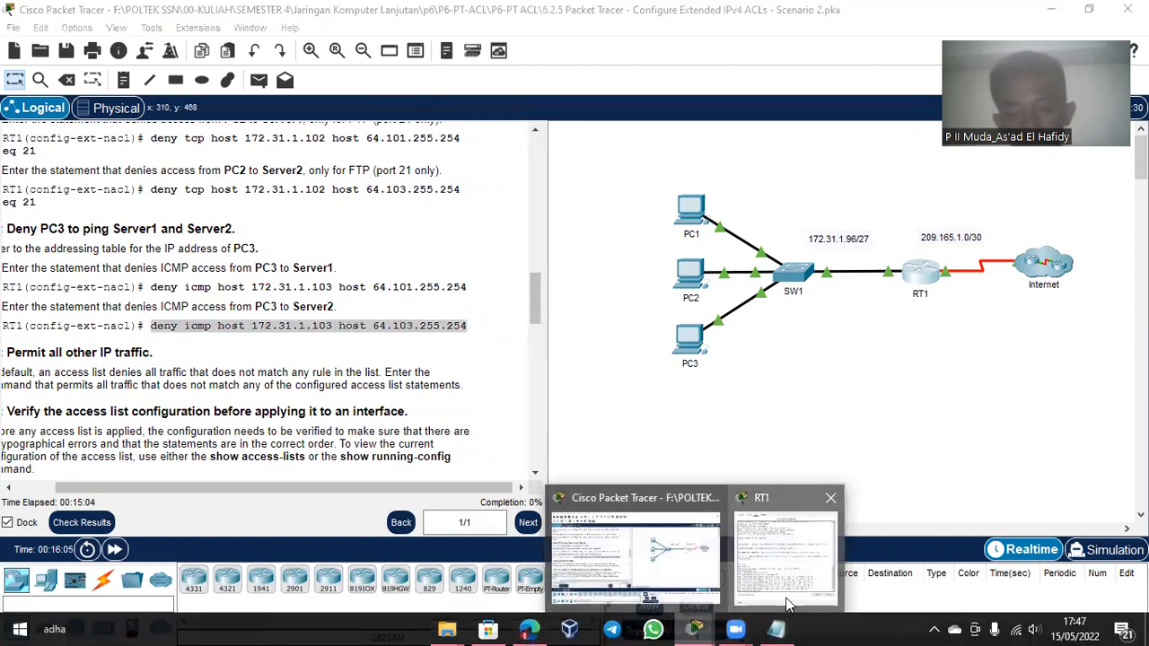
click(799, 492)
right_click(799, 491)
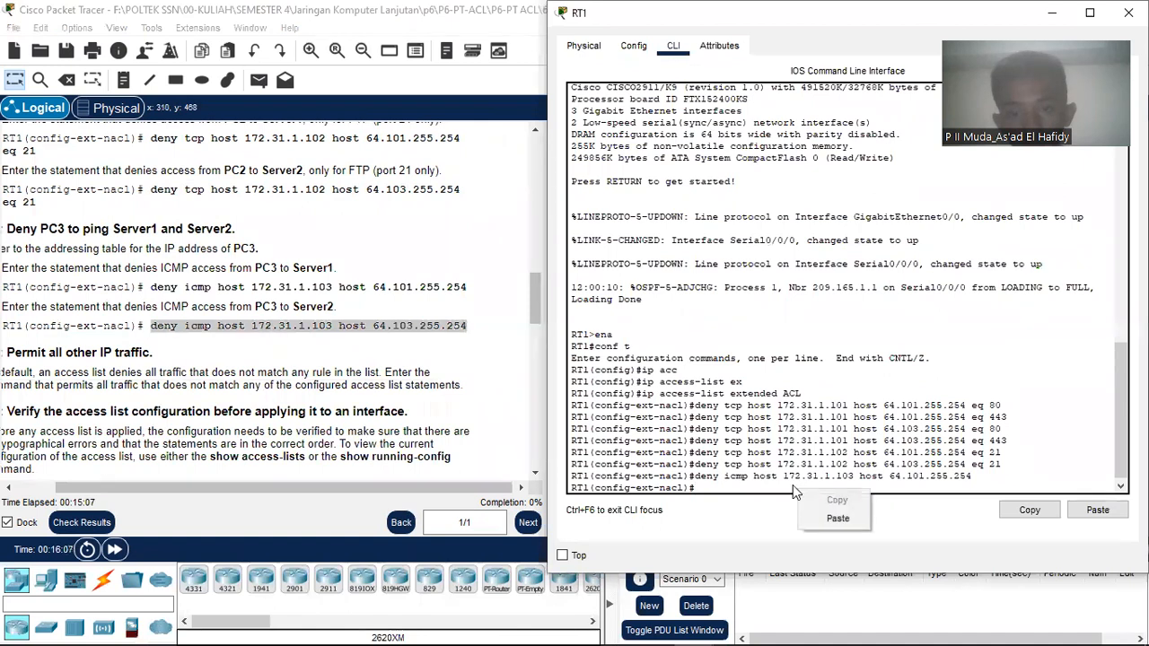
click(838, 521)
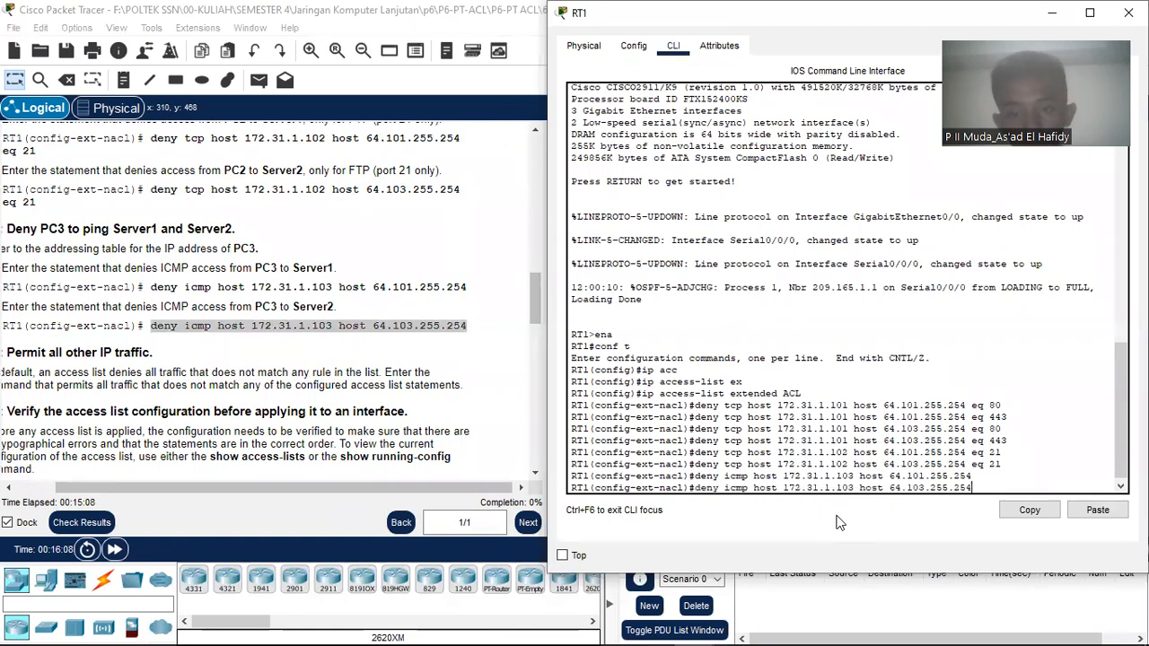
key(alt+Tab)
click(705, 427)
key(Return)
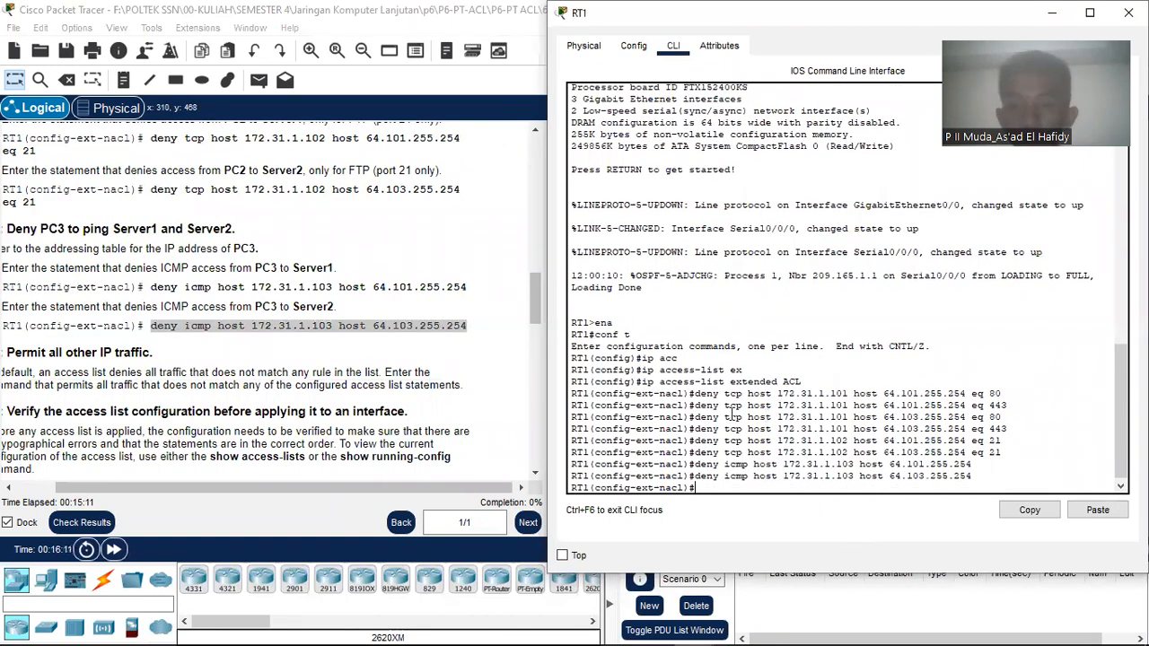
drag(400, 492, 351, 492)
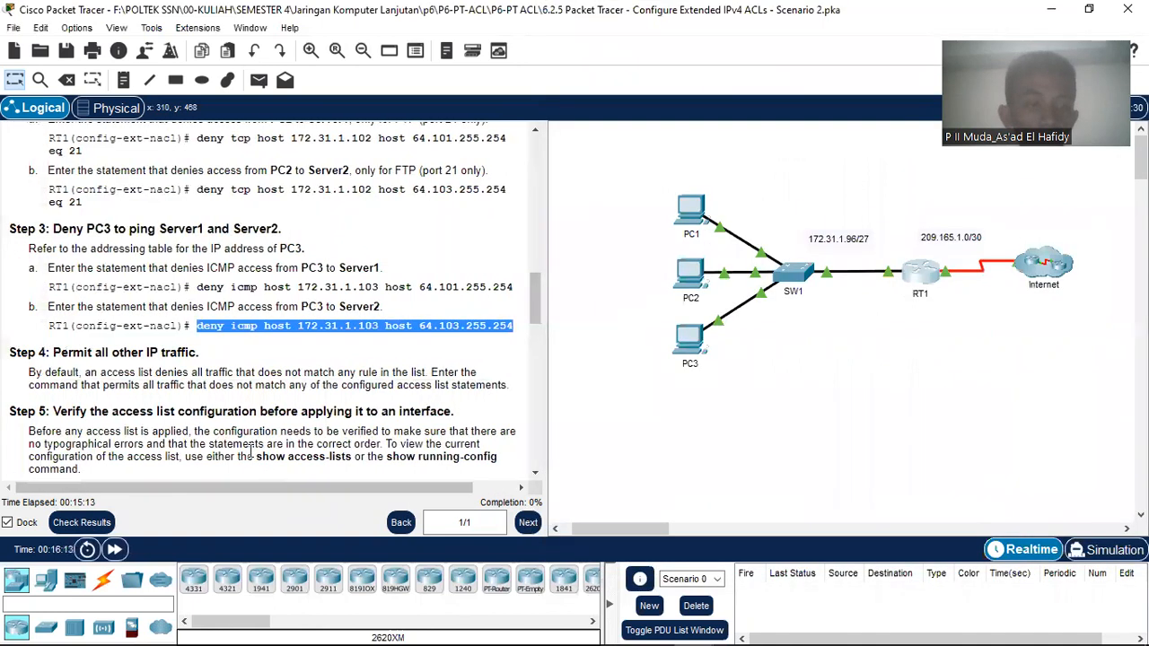
scroll(240, 410, down, 1)
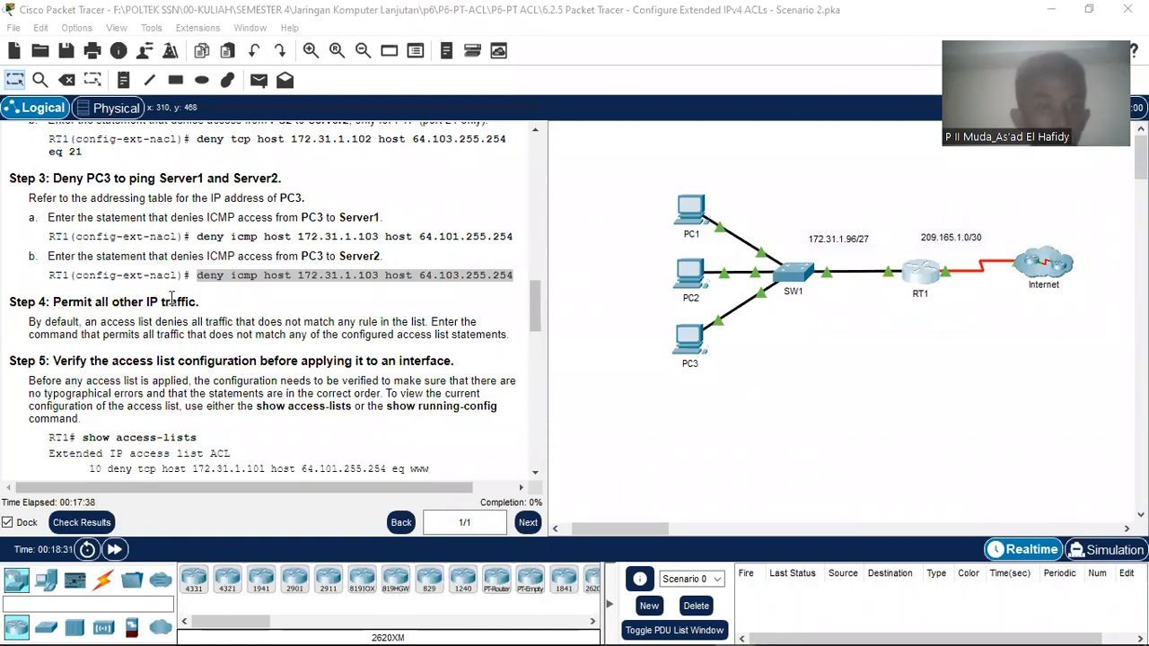
click(137, 231)
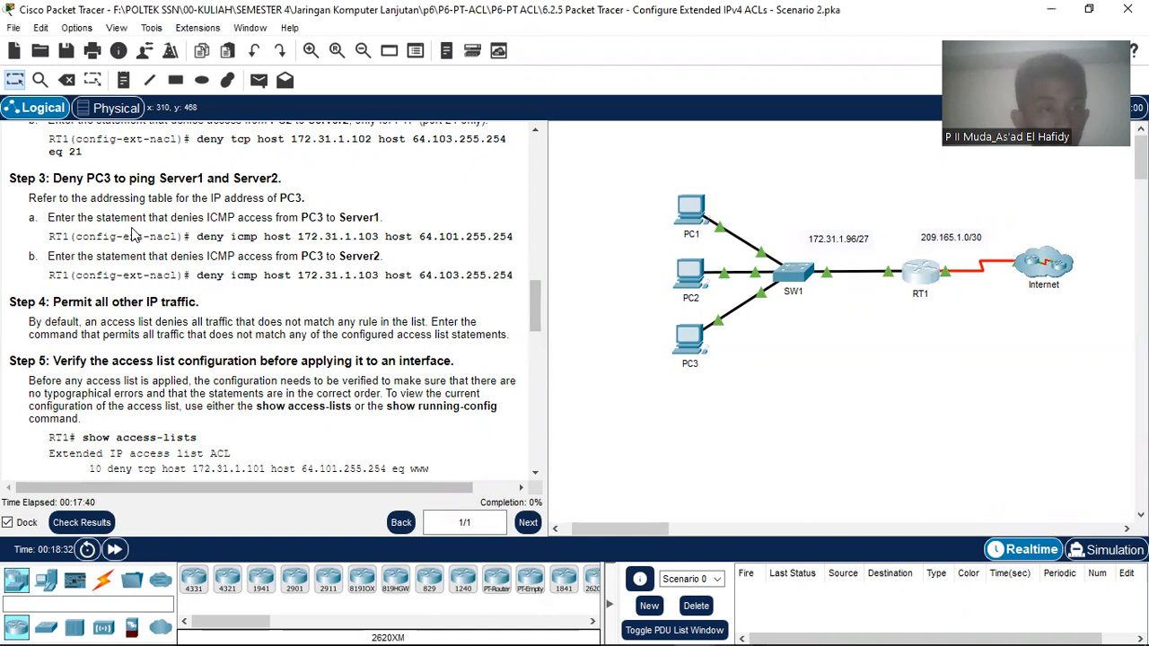
scroll(132, 233, down, 1)
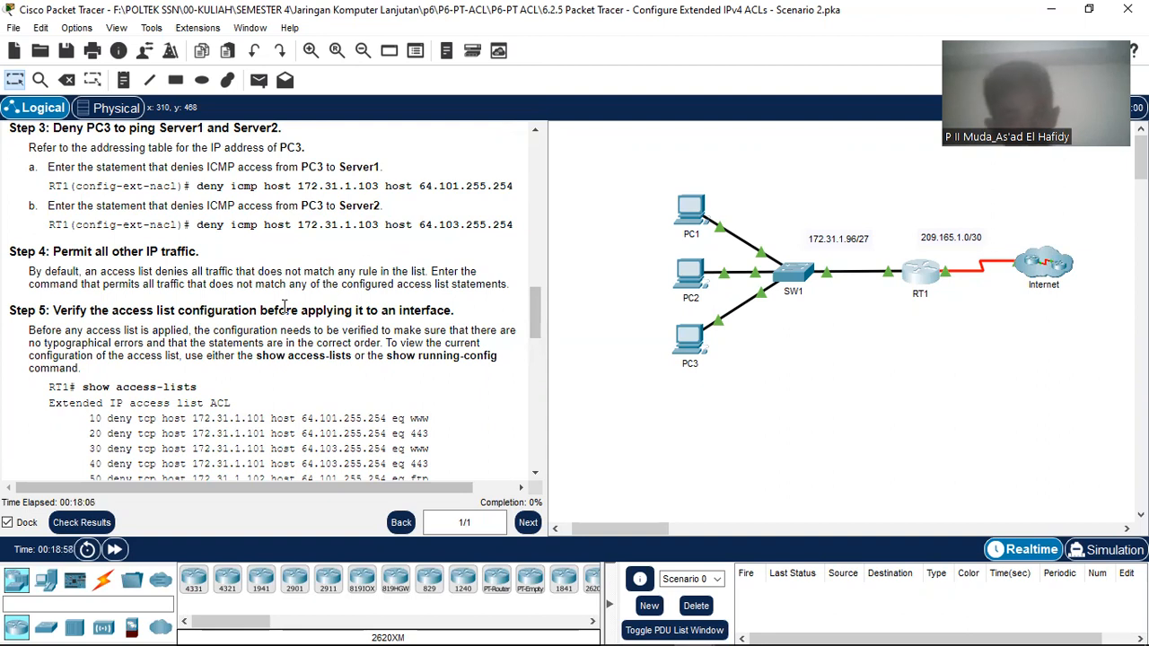
scroll(284, 307, down, 1)
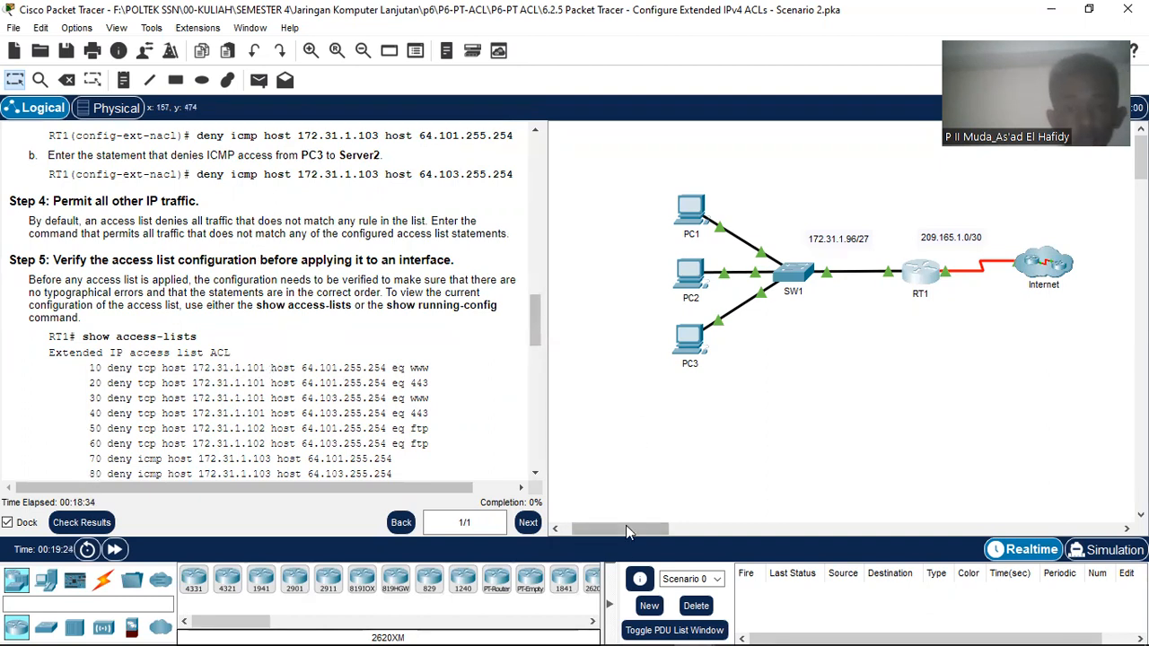
mouse_move(651, 639)
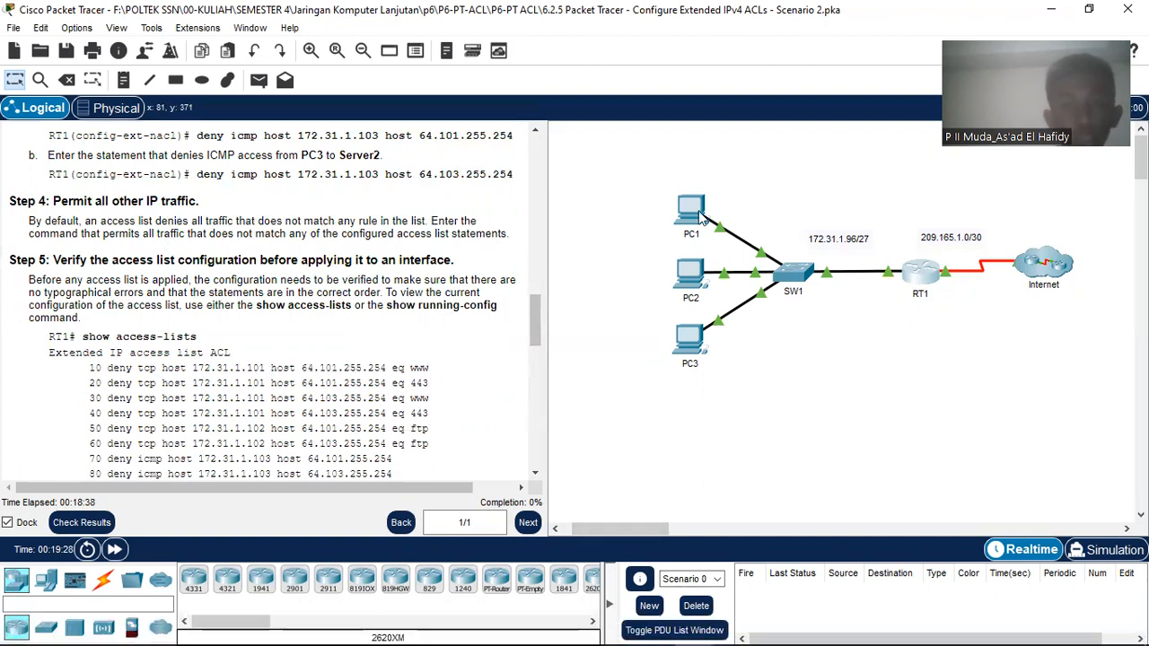
mouse_move(781, 639)
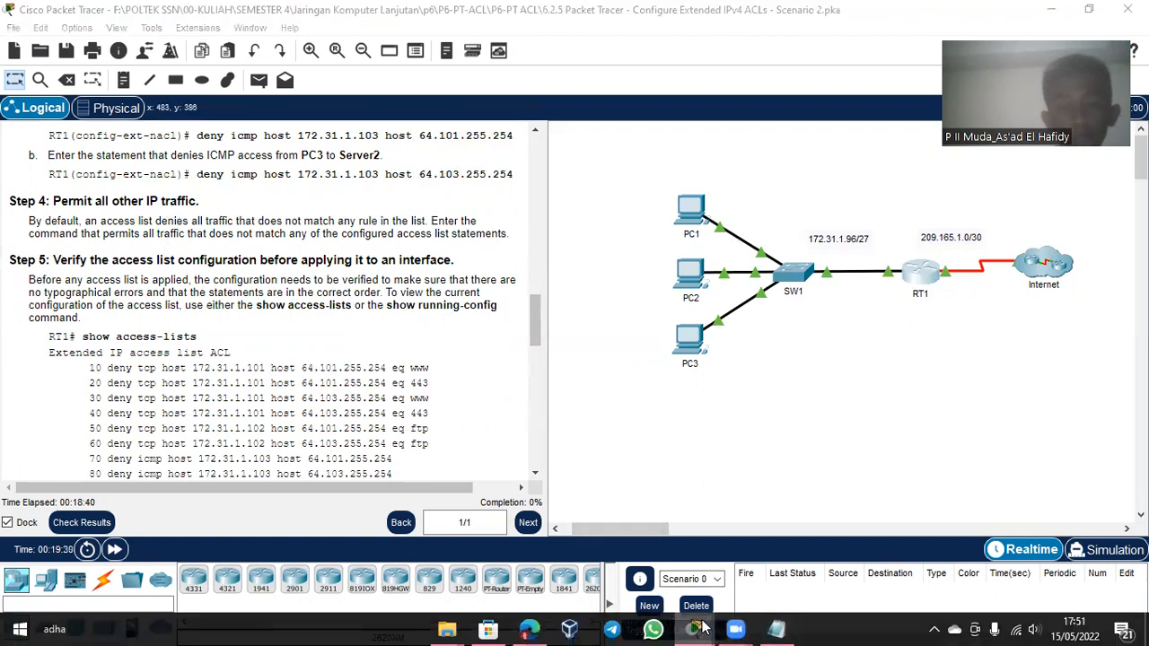
Step: Append 'permit ip any any' as the final statement of RT1's ACL
mouse_move(733, 629)
click(806, 560)
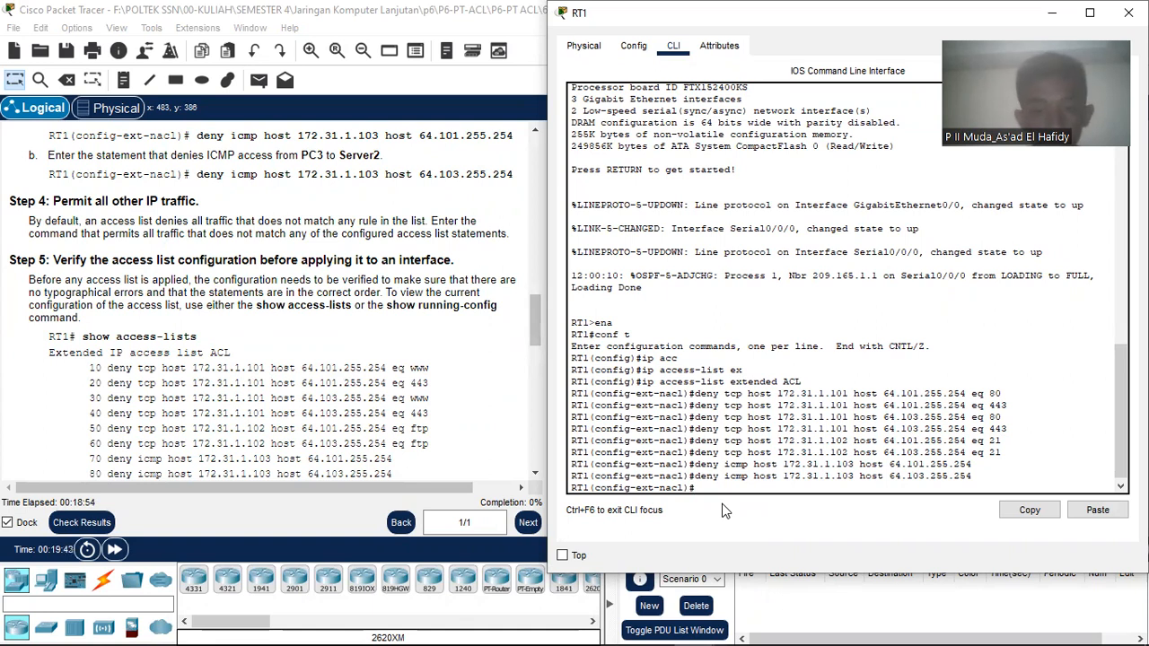
text(rmit )
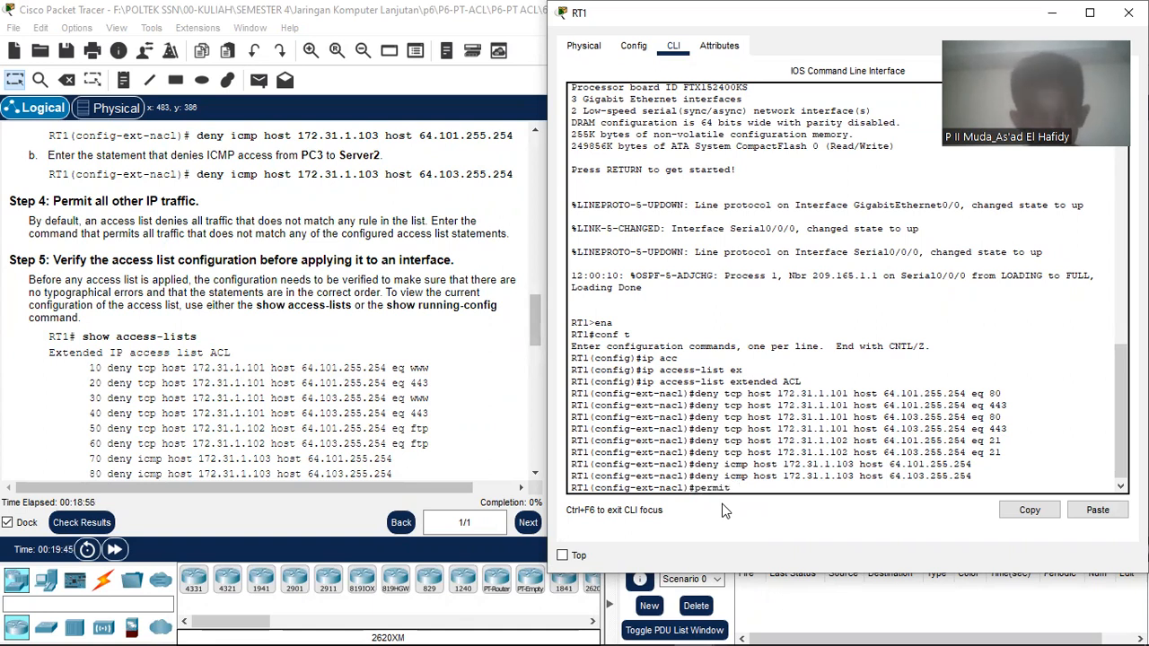
text(ip any any)
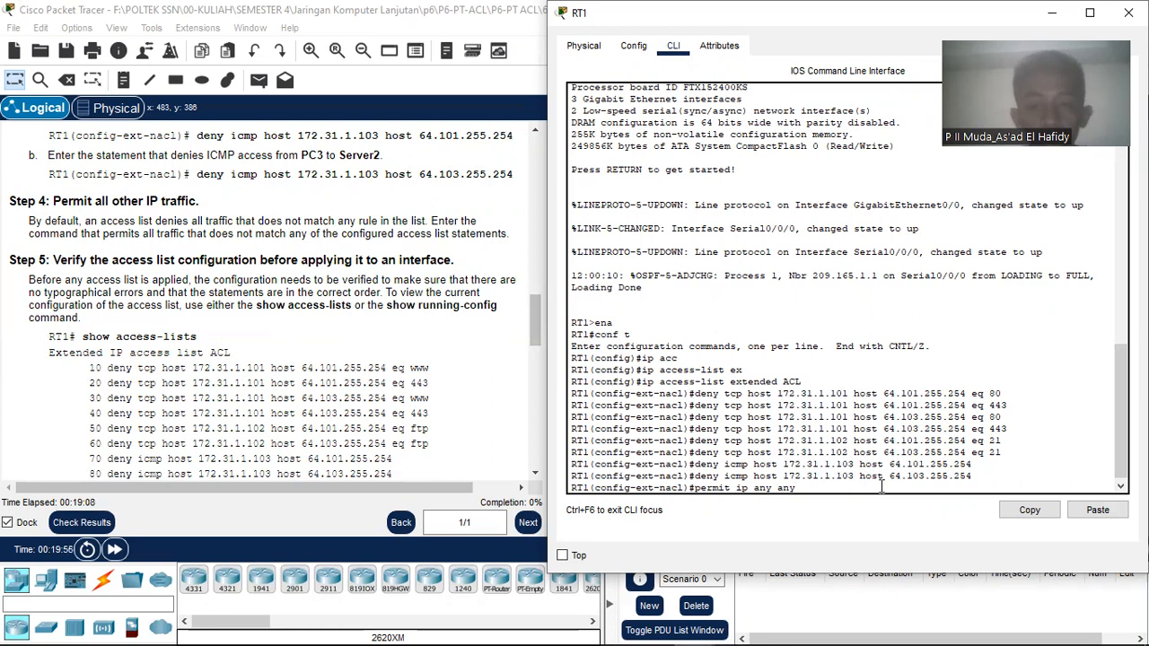
key(Return)
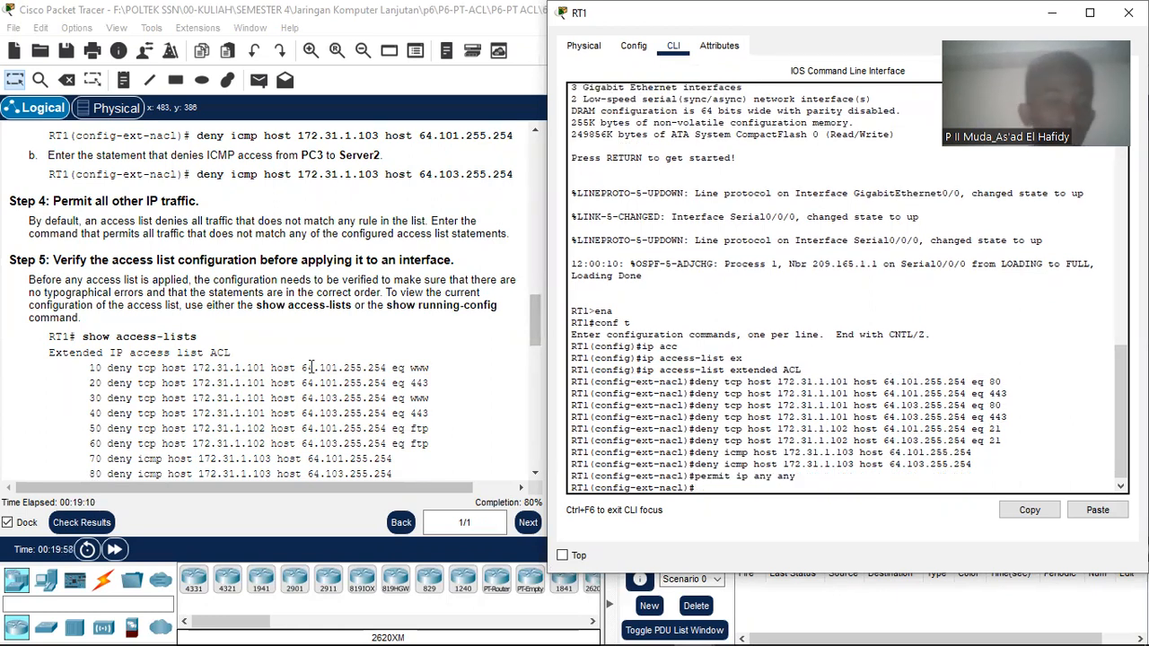
scroll(229, 299, down, 1)
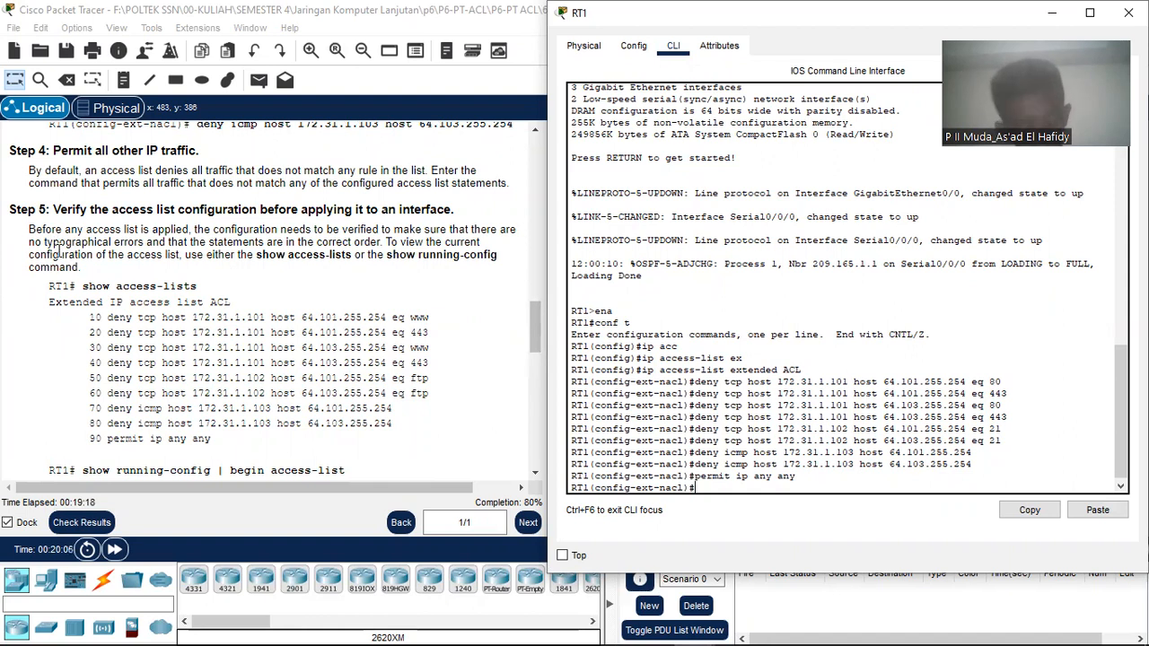
scroll(87, 227, down, 3)
scroll(155, 243, down, 4)
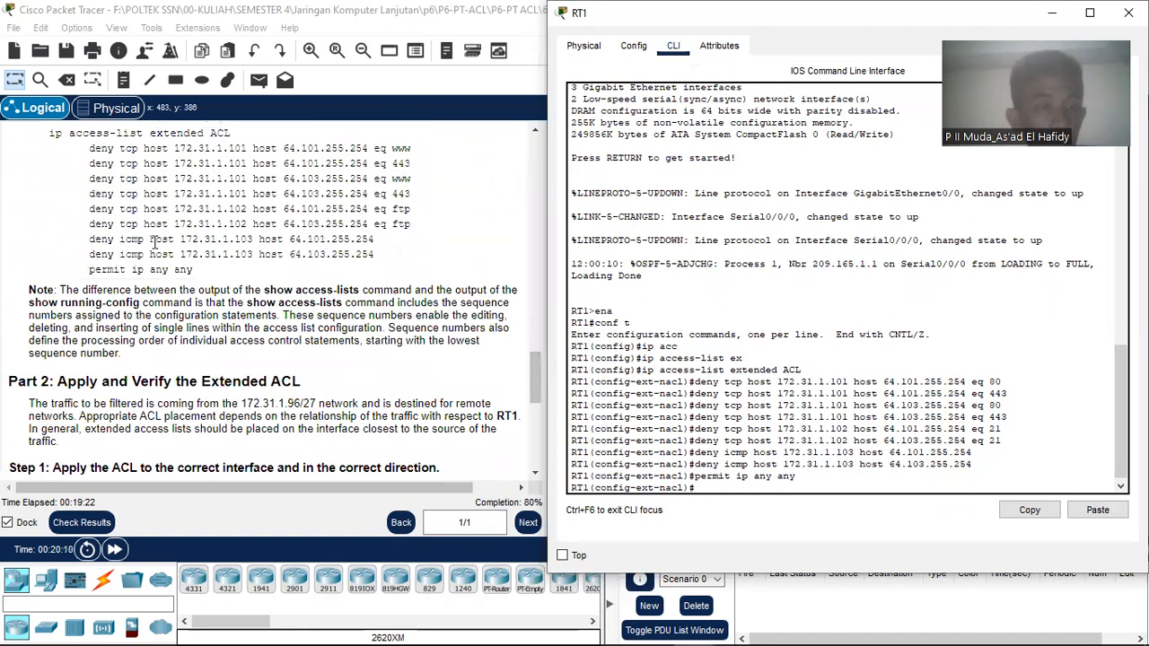
scroll(155, 243, up, 6)
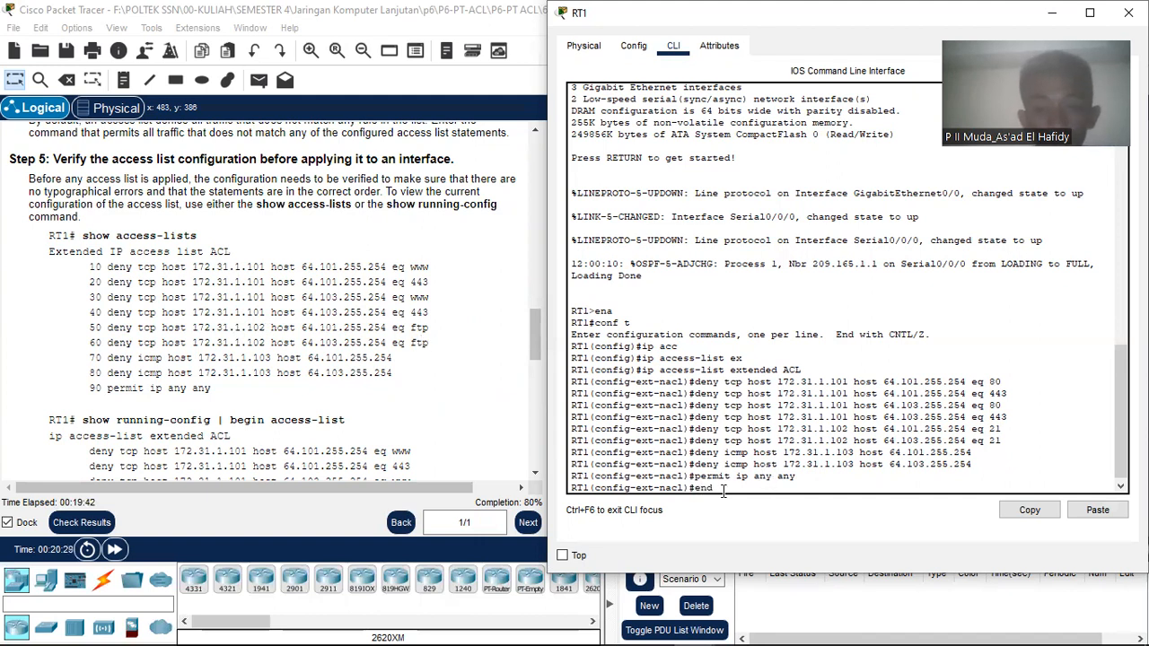
Step: Leave configuration mode on RT1 and list its ACLs with show access-lists
key(Return)
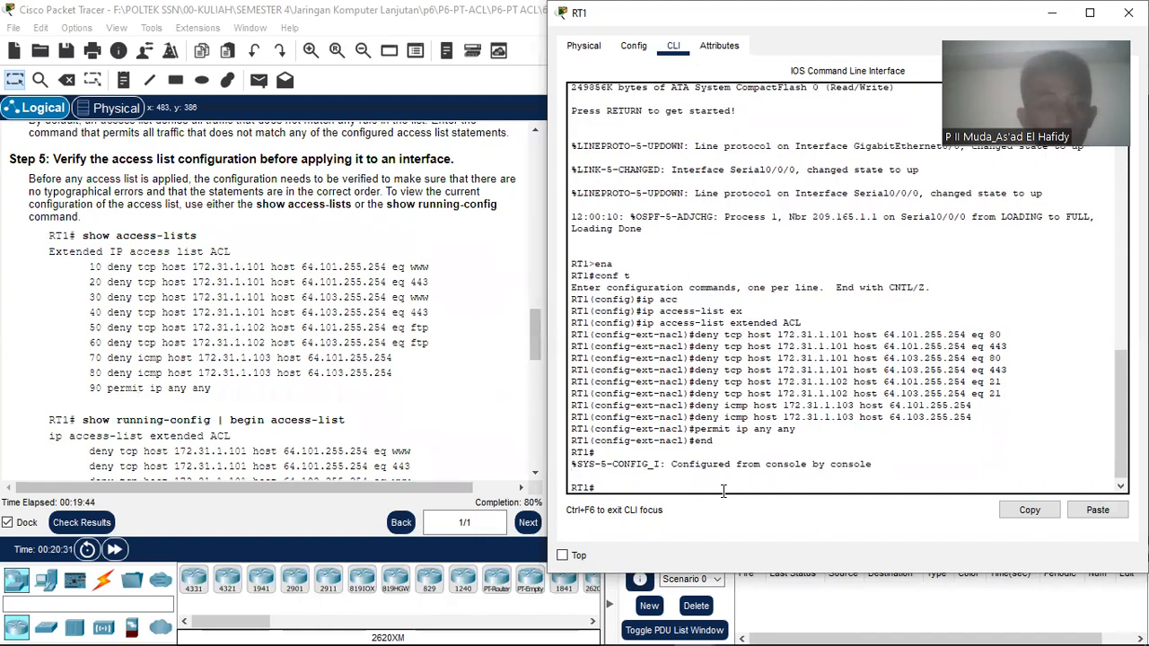
text(sho)
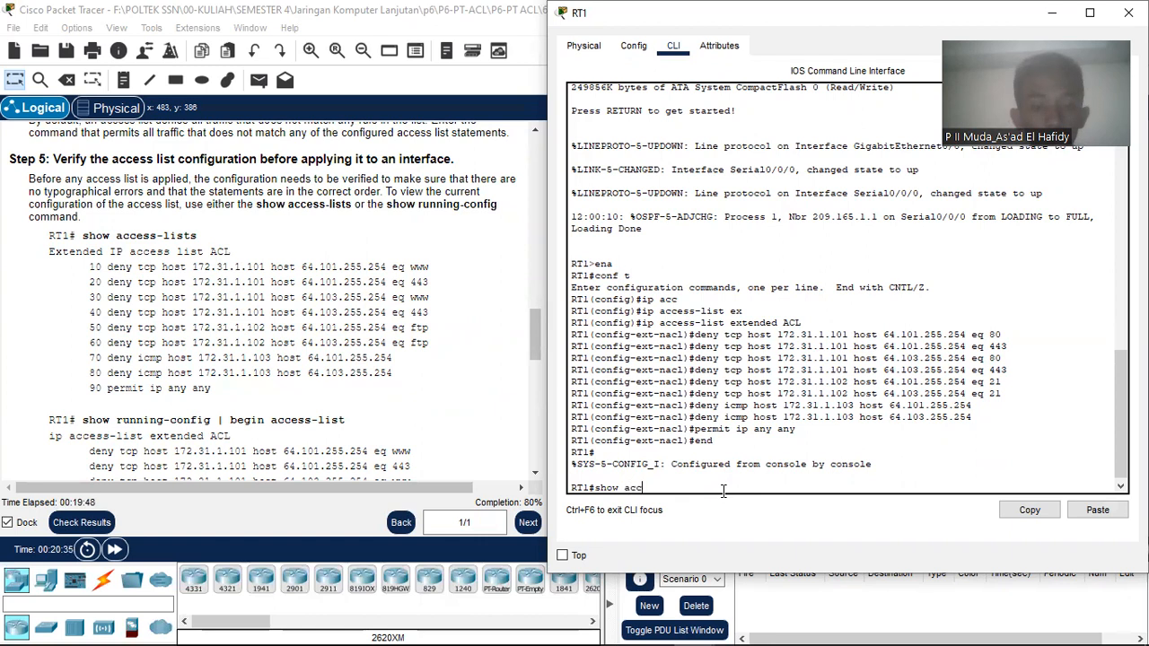
text(w acc)
key(Tab)
key(Return)
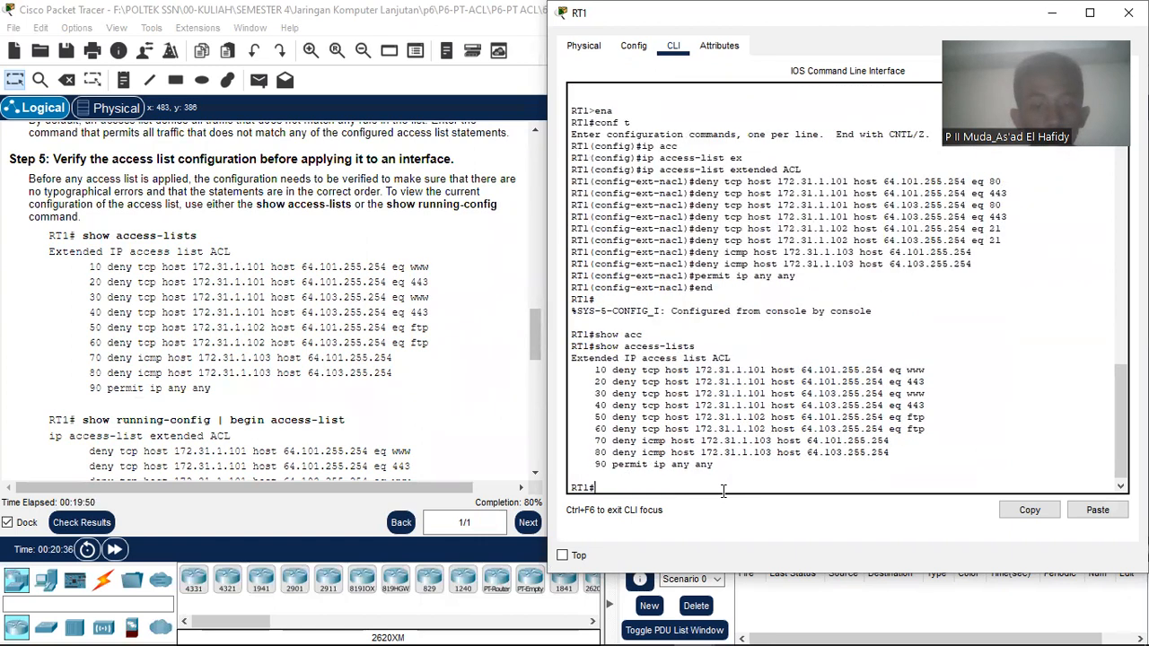
Step: Show RT1's running configuration from the access-list section with show running-config | begin access-list
text(show ru)
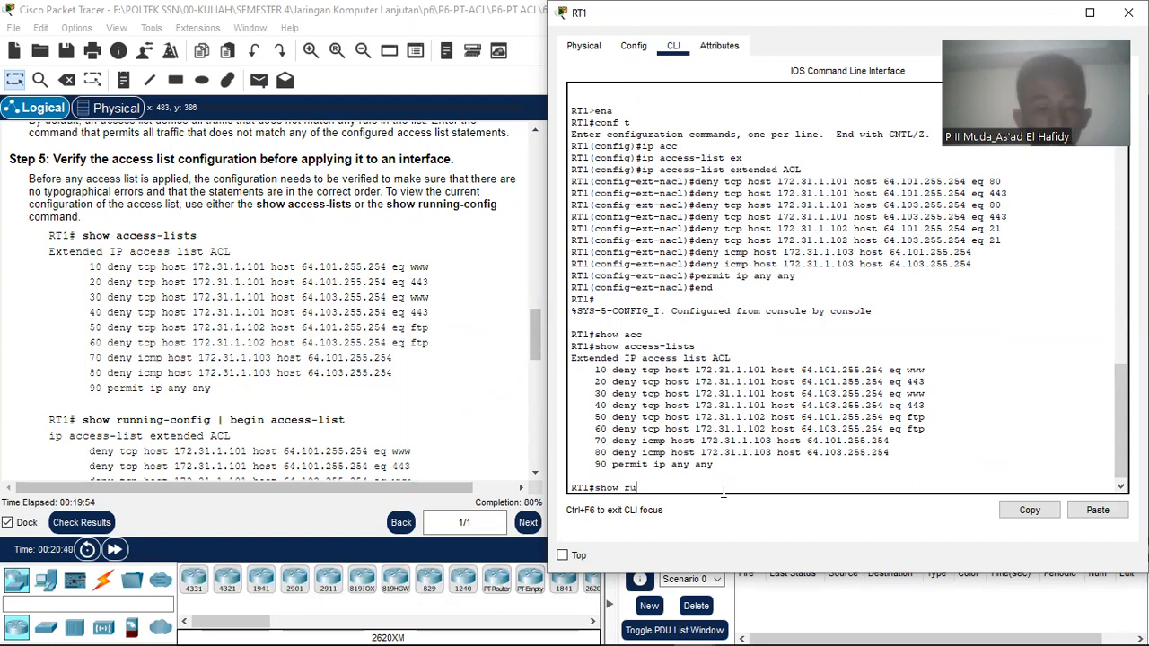
text(nn)
key(Tab)
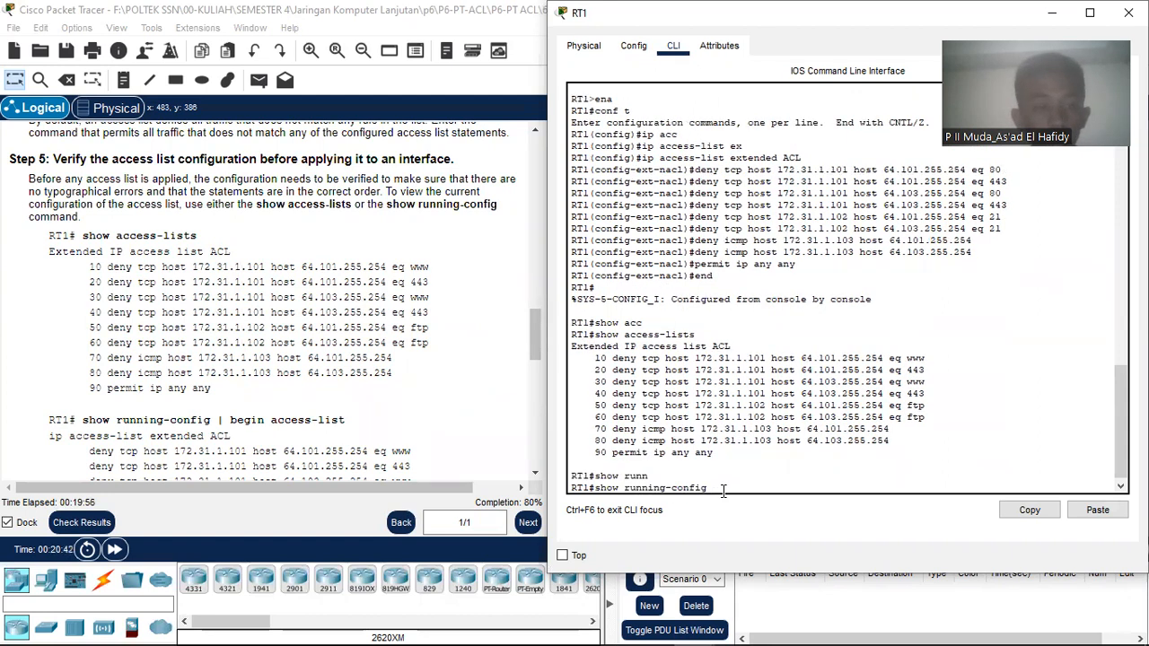
text(| begin)
key(Tab)
text(acc)
key(Tab)
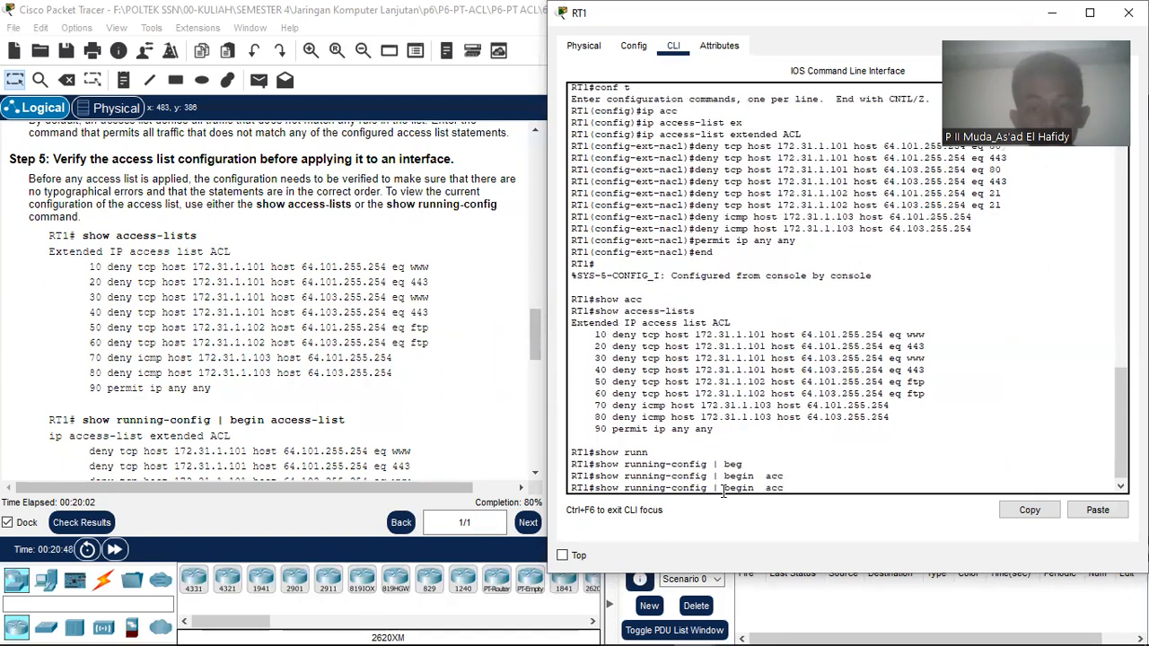
key(BackSpace)
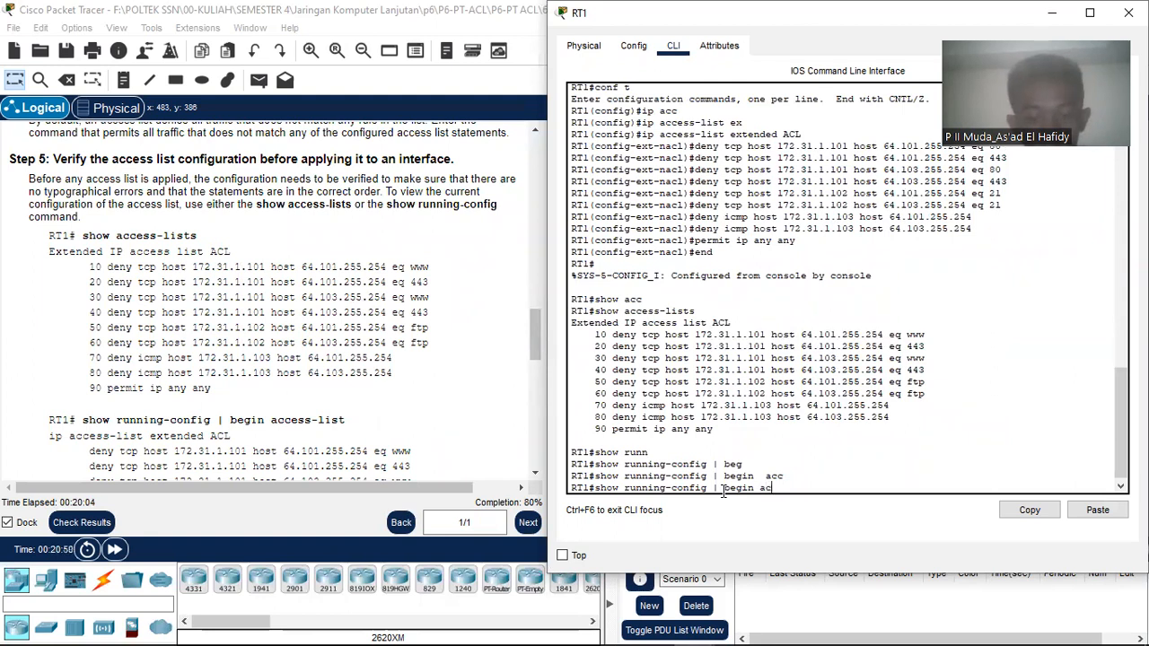
text(c)
key(Tab)
text(es)
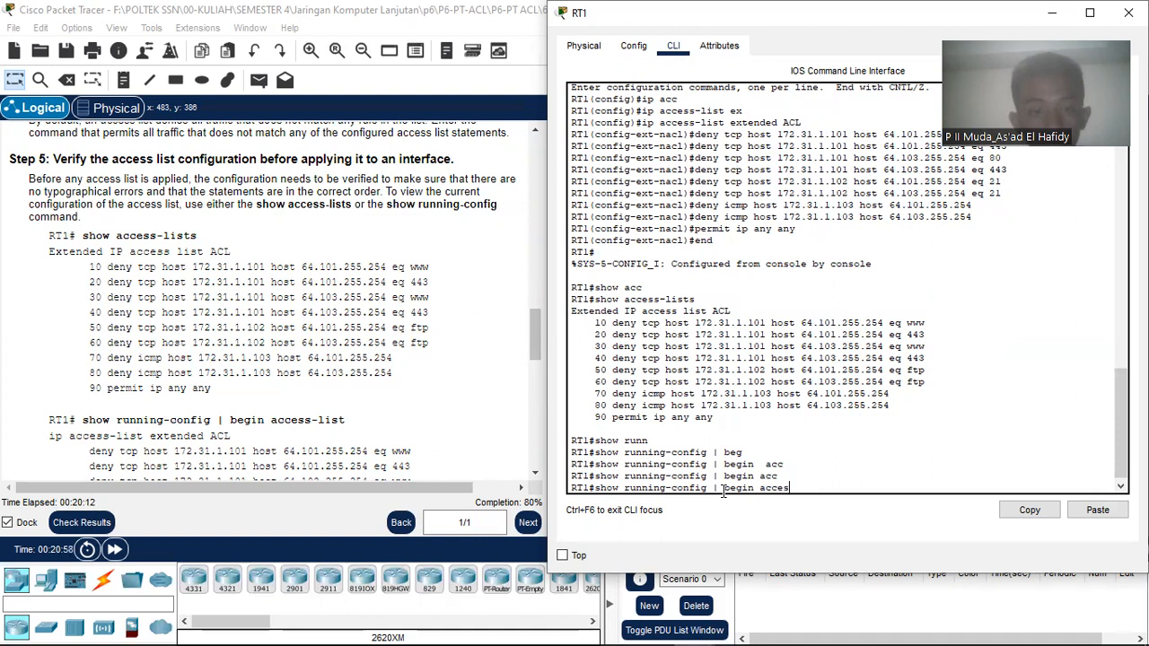
text(s-list)
key(Return)
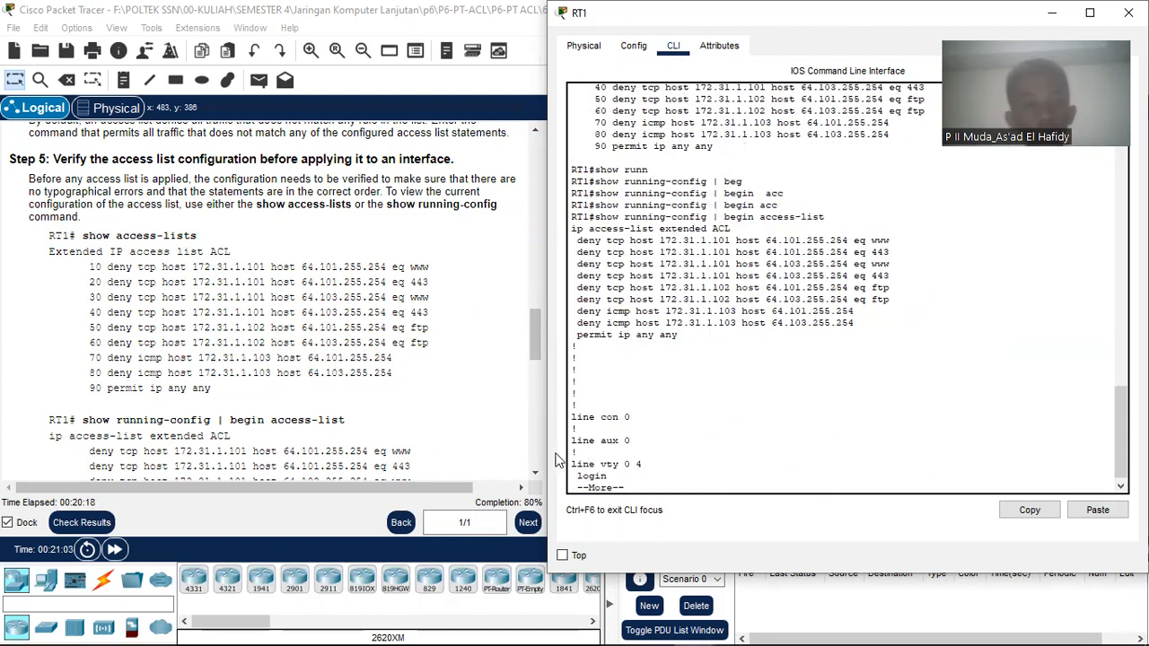
Step: Compare the access-list output lines with the ACL lines in the running configuration
scroll(413, 381, down, 5)
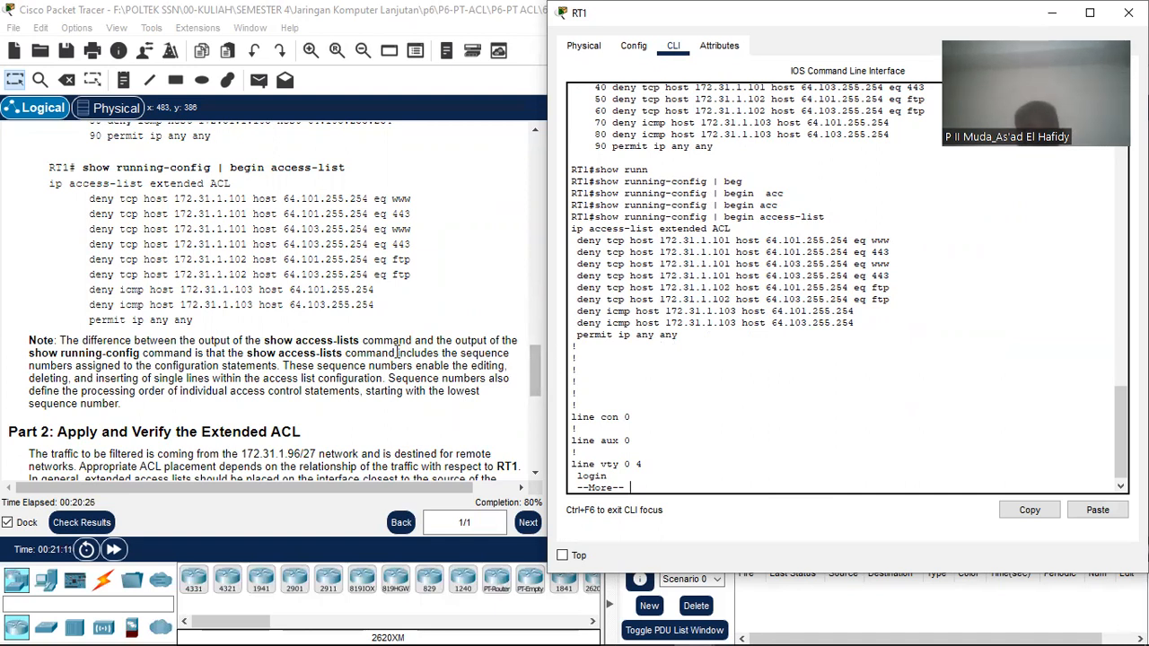
scroll(398, 353, up, 5)
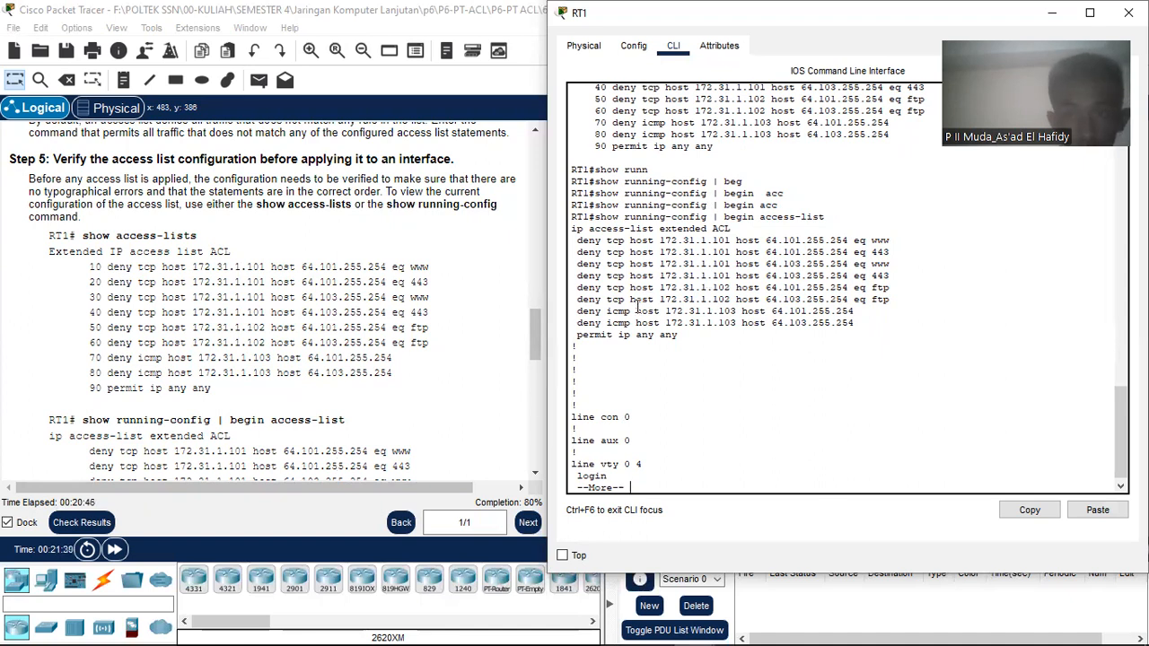
scroll(664, 301, up, 2)
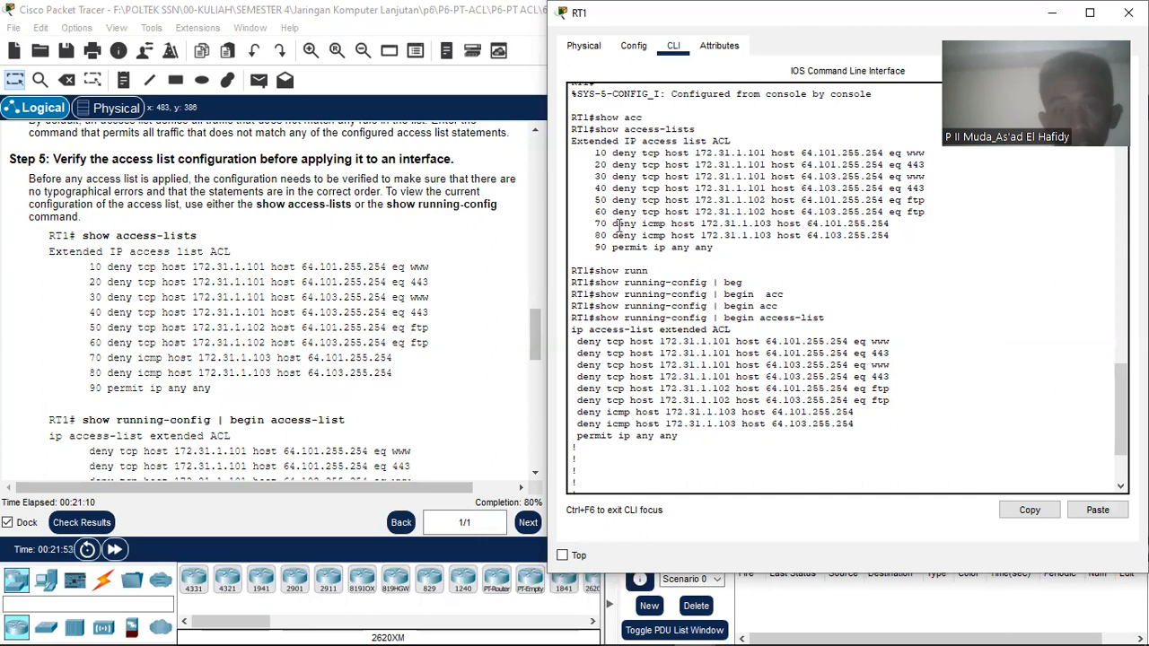
drag(597, 153, 612, 247)
click(597, 155)
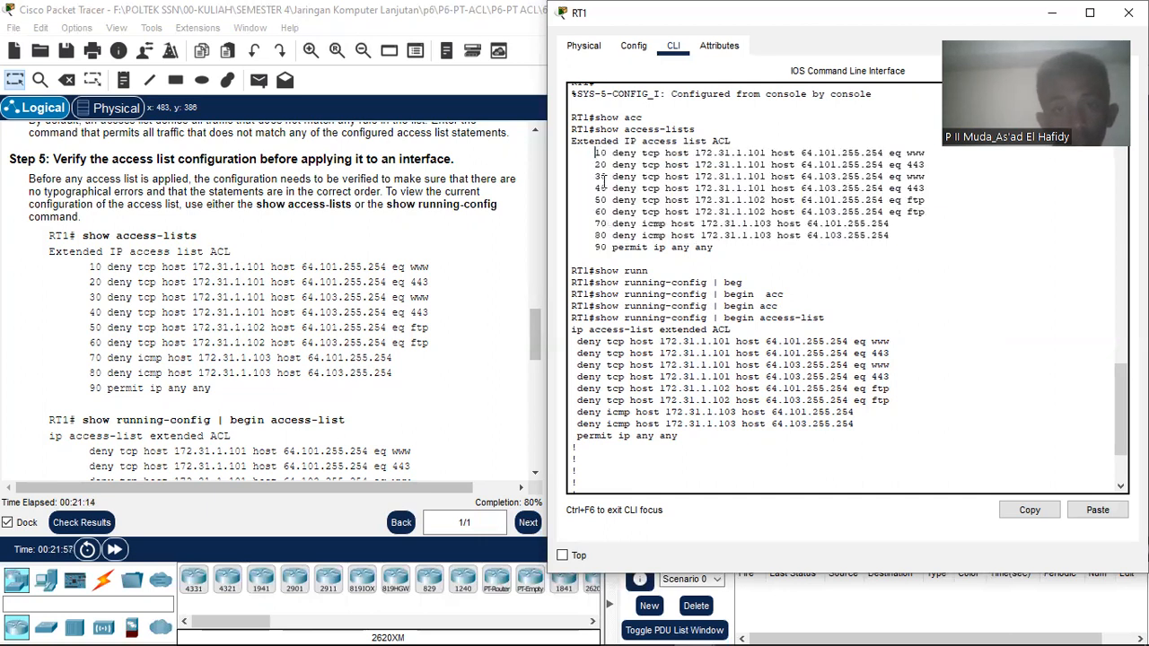
drag(574, 342, 855, 424)
drag(593, 155, 941, 243)
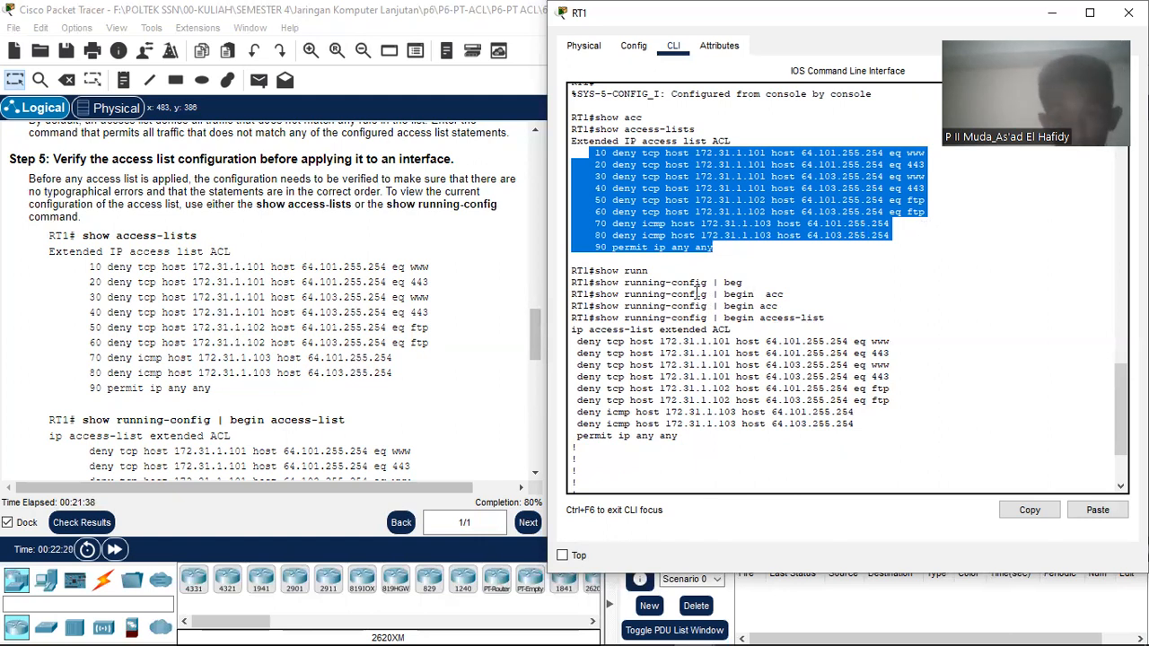
click(605, 152)
Step: Finish paging the running configuration and scroll the instructions to Part 2, highlighting 172.31.1.96/27
scroll(768, 332, down, 1)
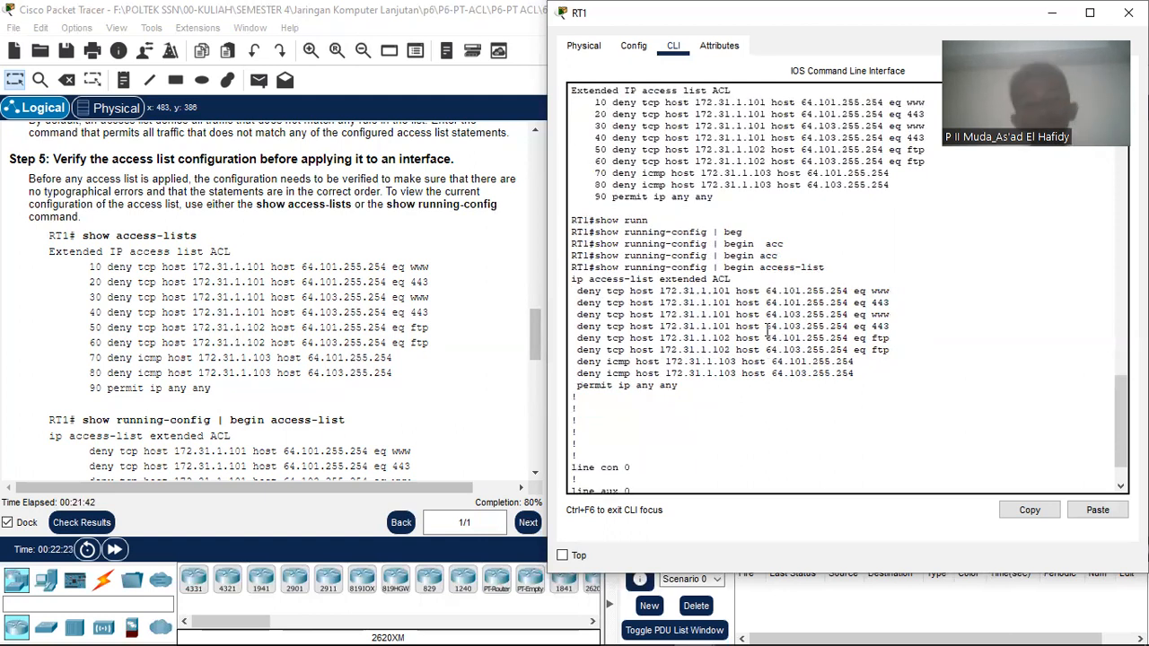
scroll(716, 353, down, 1)
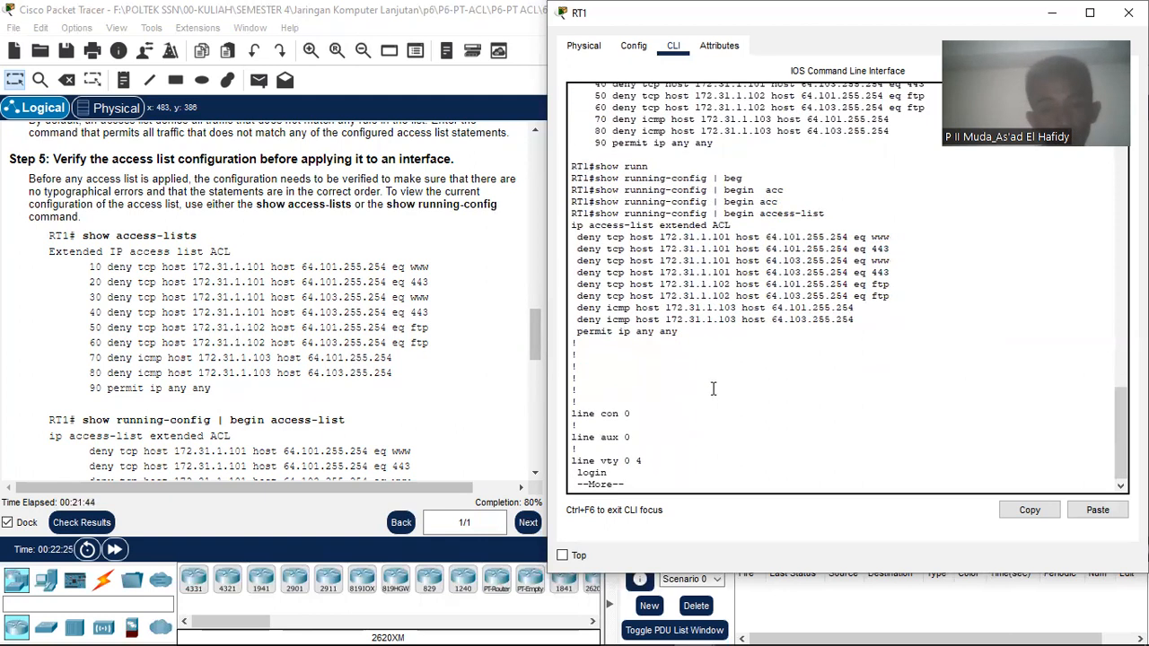
key(Return)
key(Return)
key(Return)
key(Return)
key(Return)
key(Return)
key(Return)
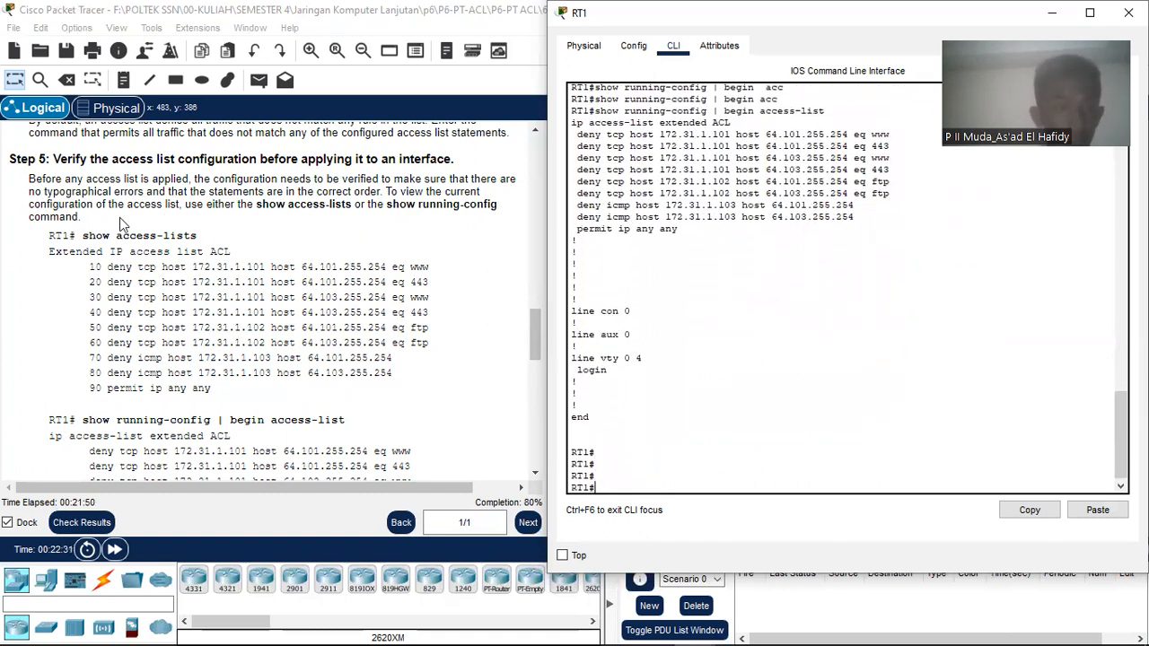
scroll(120, 218, down, 8)
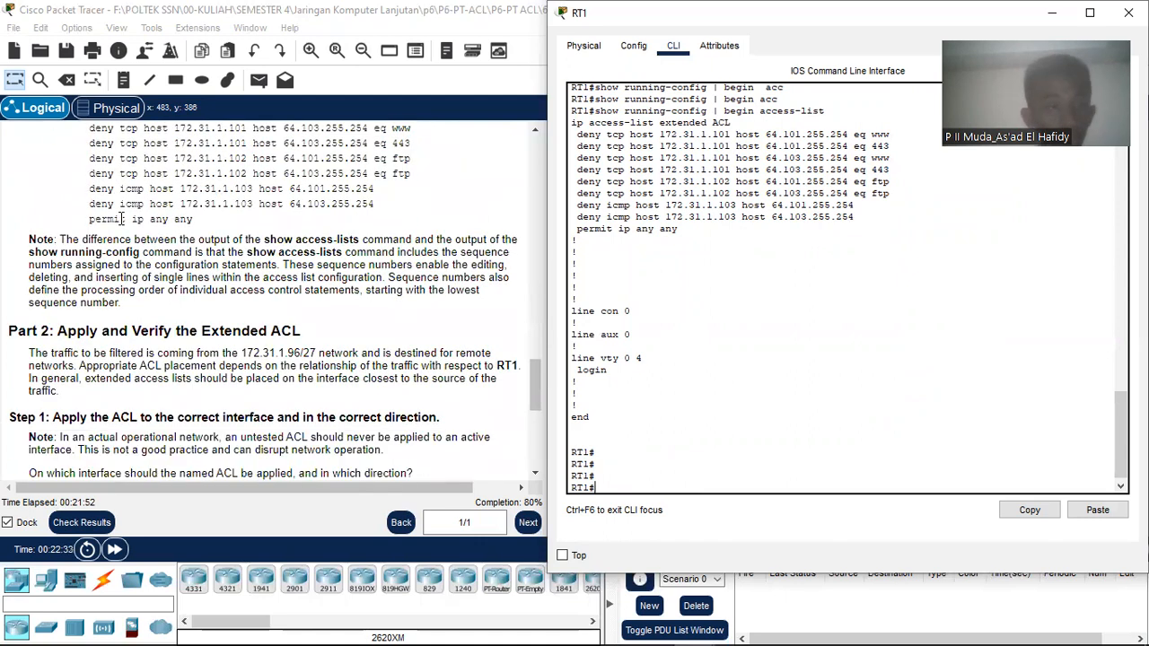
scroll(121, 218, down, 3)
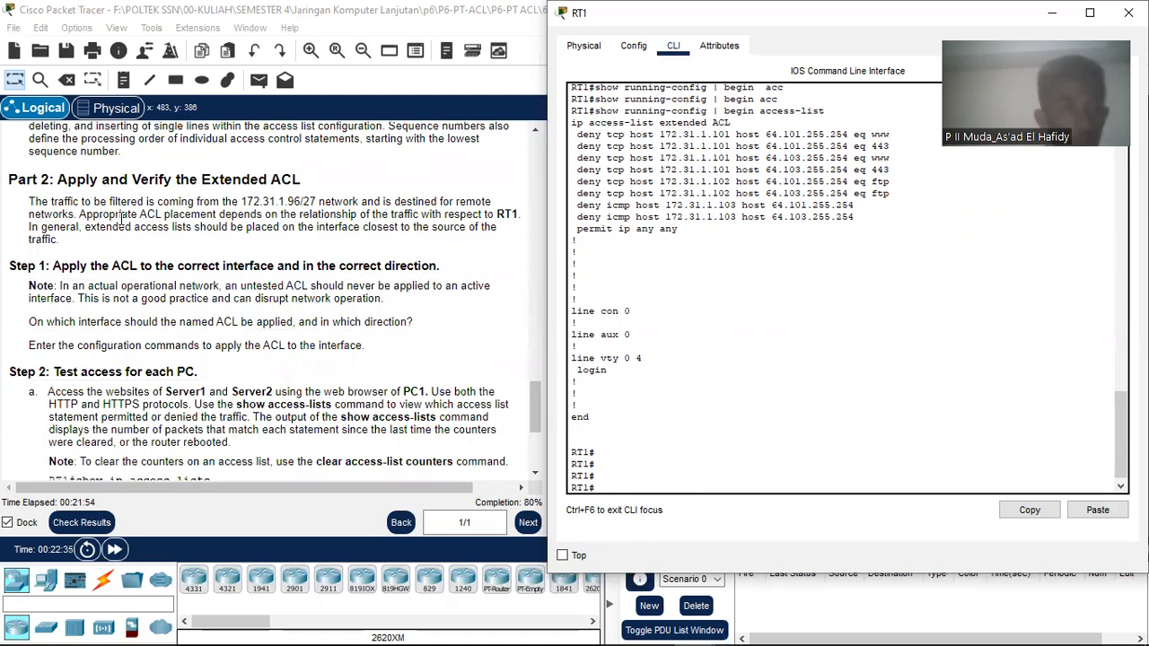
scroll(121, 218, down, 1)
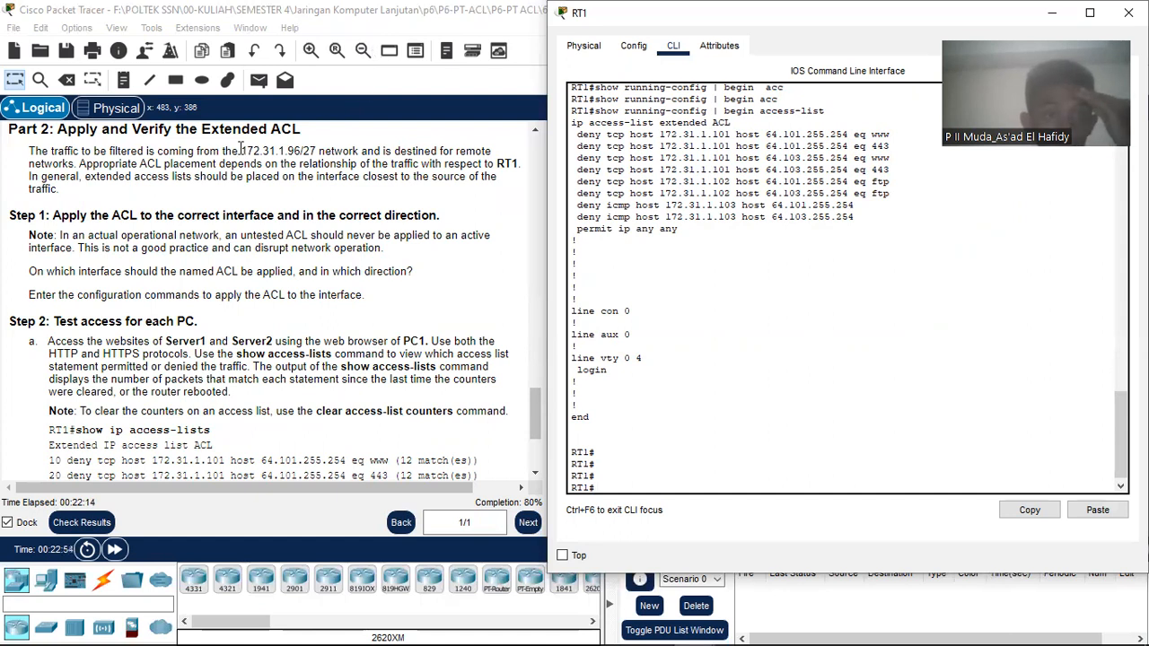
drag(238, 151, 321, 152)
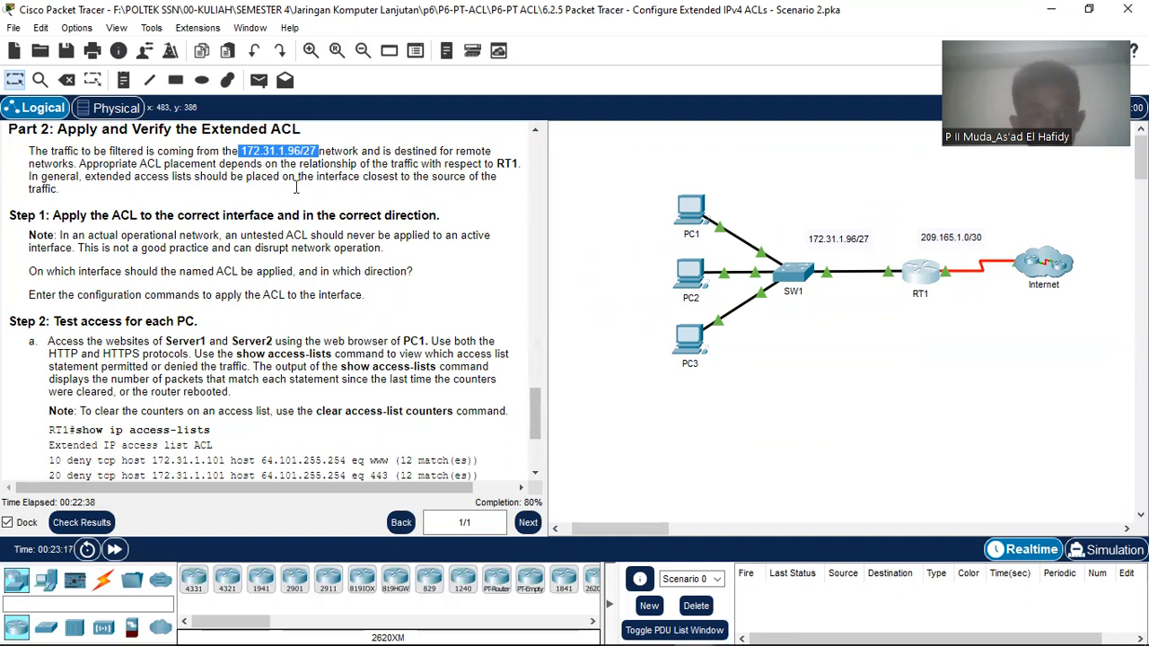
click(99, 217)
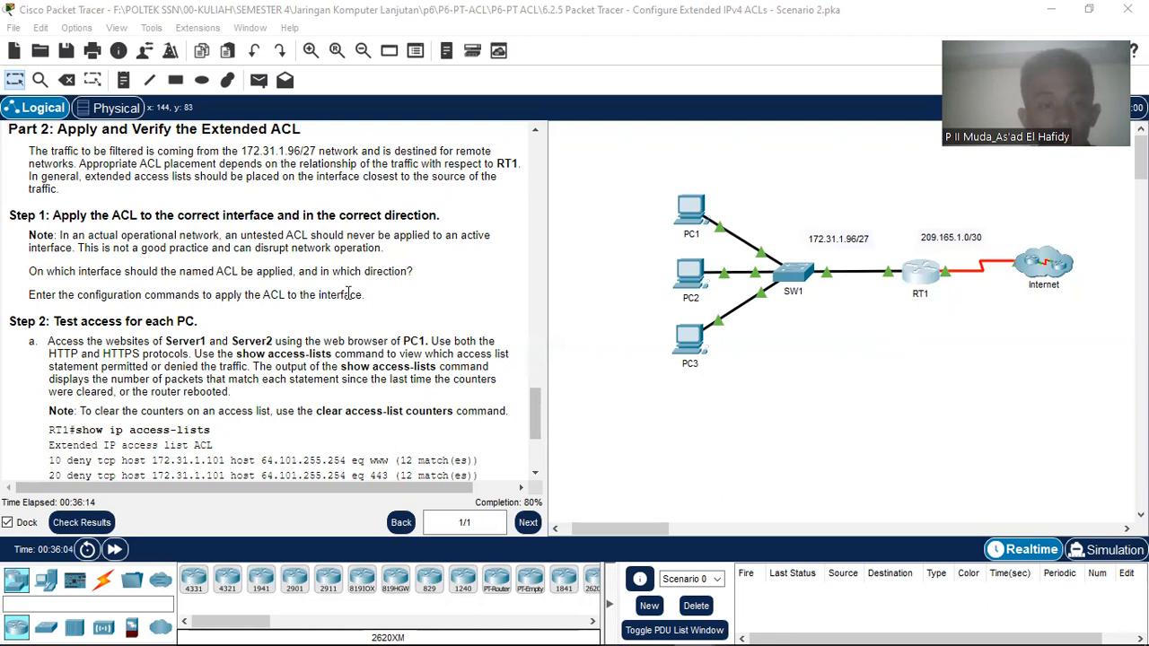
scroll(366, 304, down, 1)
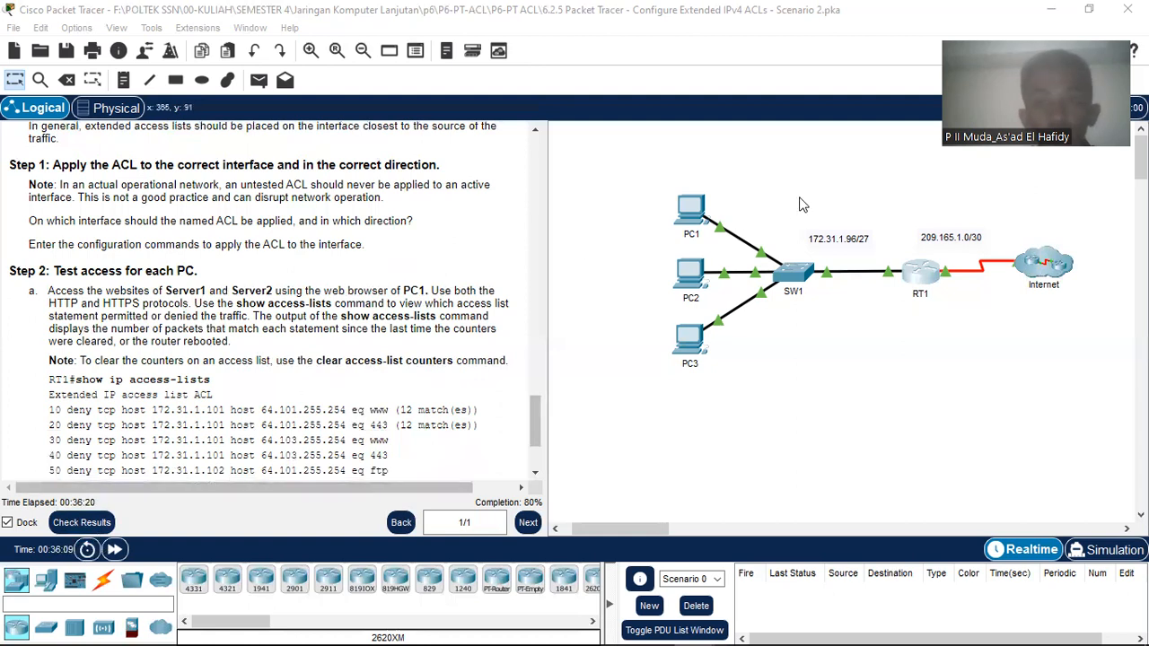
Step: Open RT1's CLI and enter global configuration mode with enable and conf t
click(912, 275)
click(653, 395)
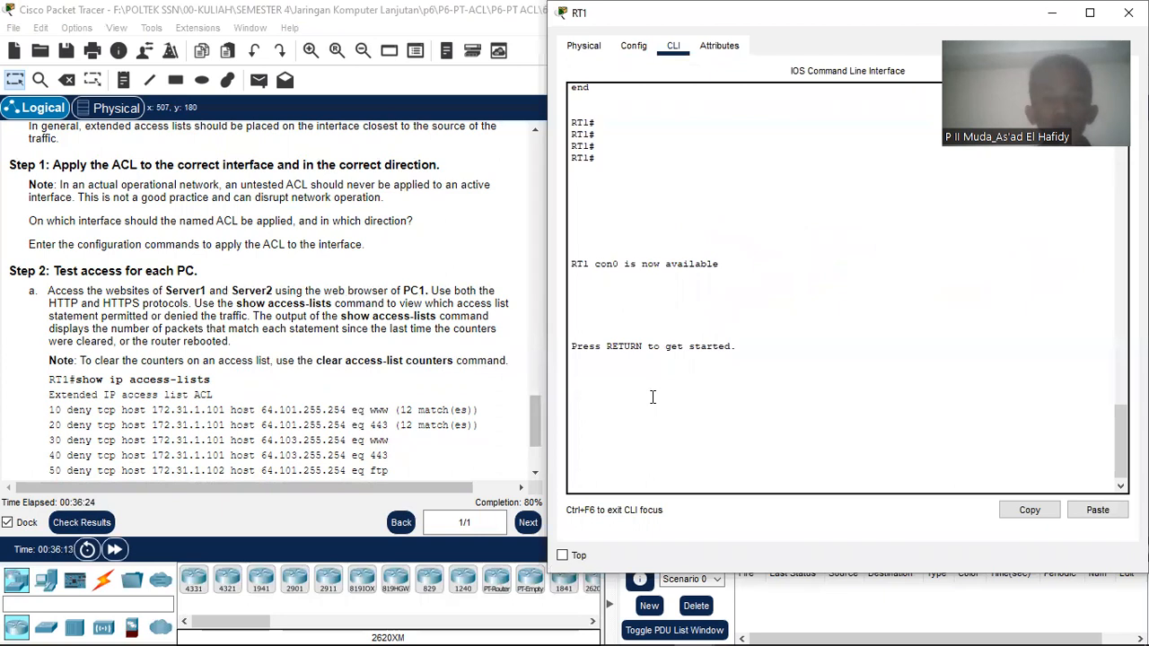
key(Return)
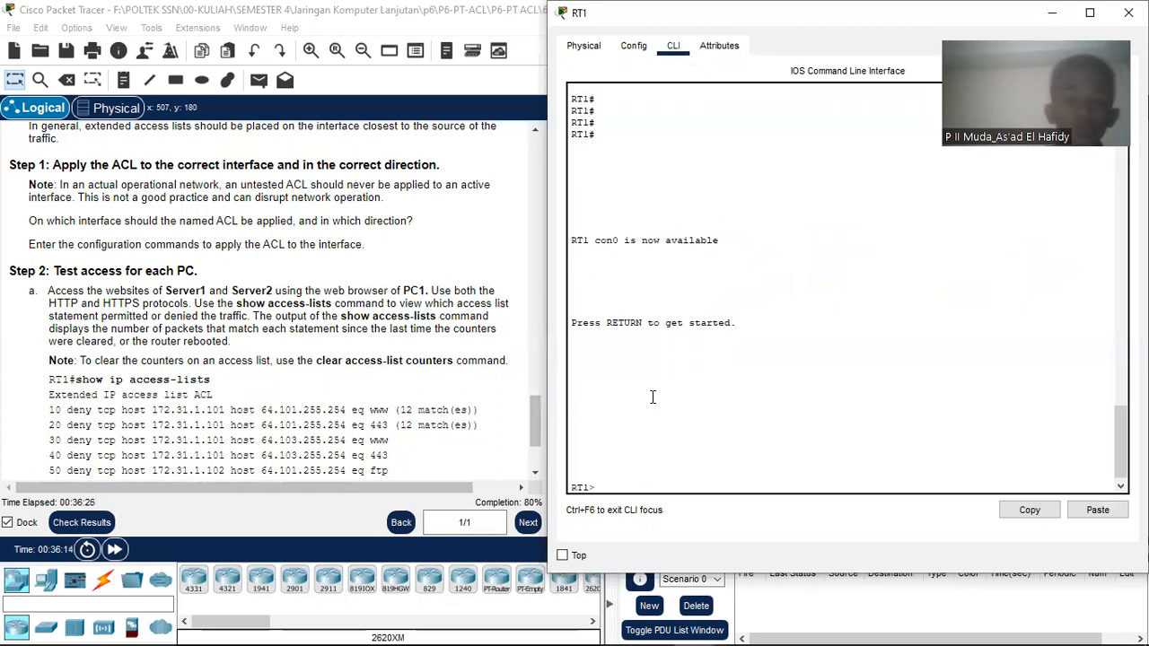
text(ena)
key(Return)
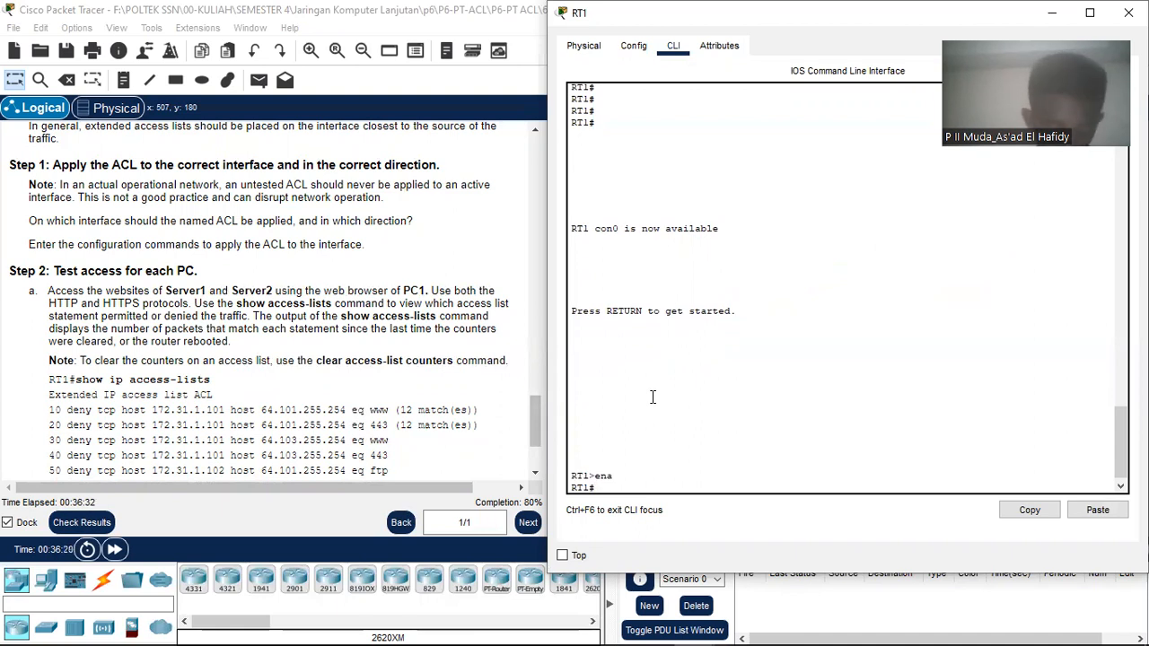
text(conf)
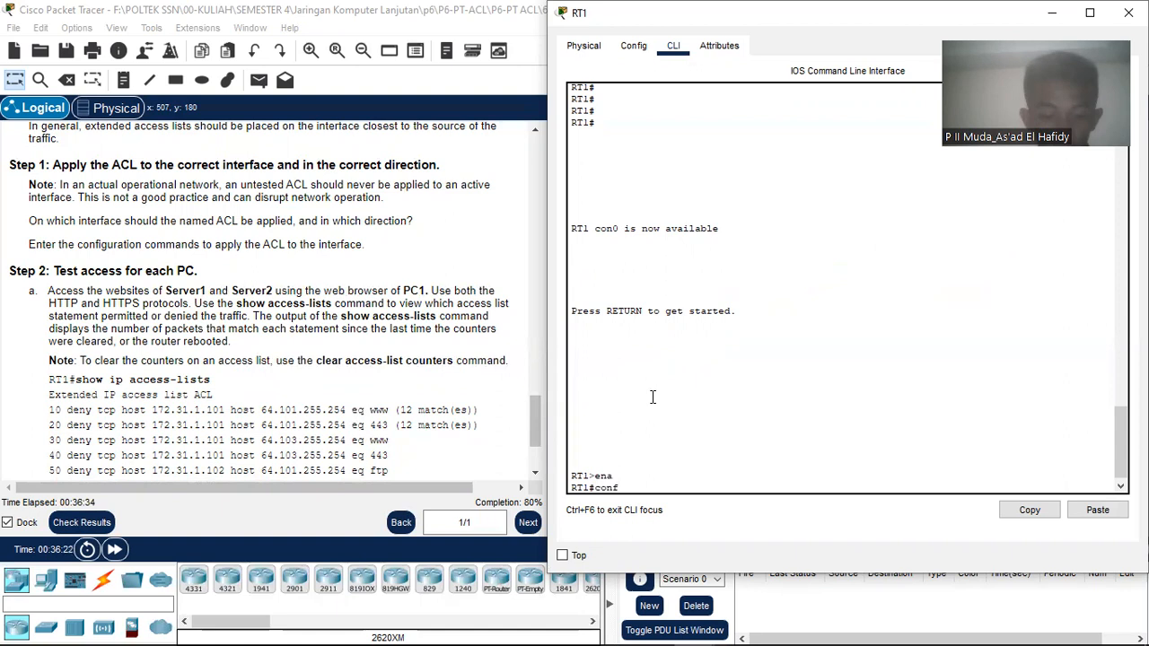
text( t)
key(Return)
Step: Apply the named ACL inbound on GigabitEthernet 0/0 with ip access-group ACL in
text(inte)
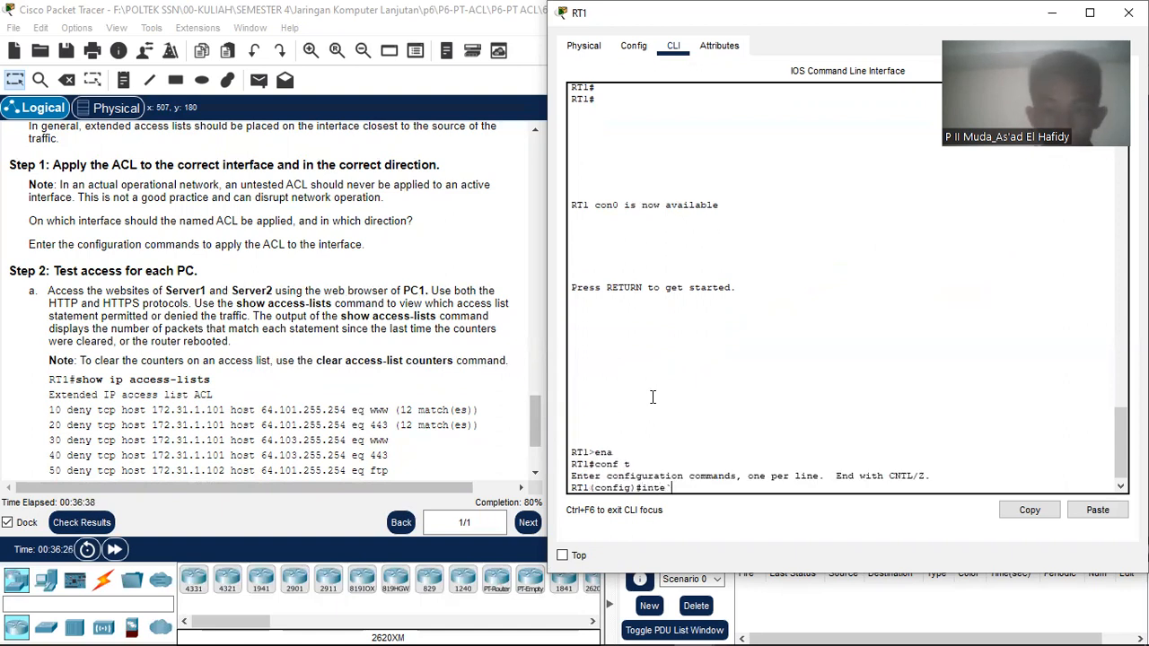
key(Tab)
text(g)
key(Tab)
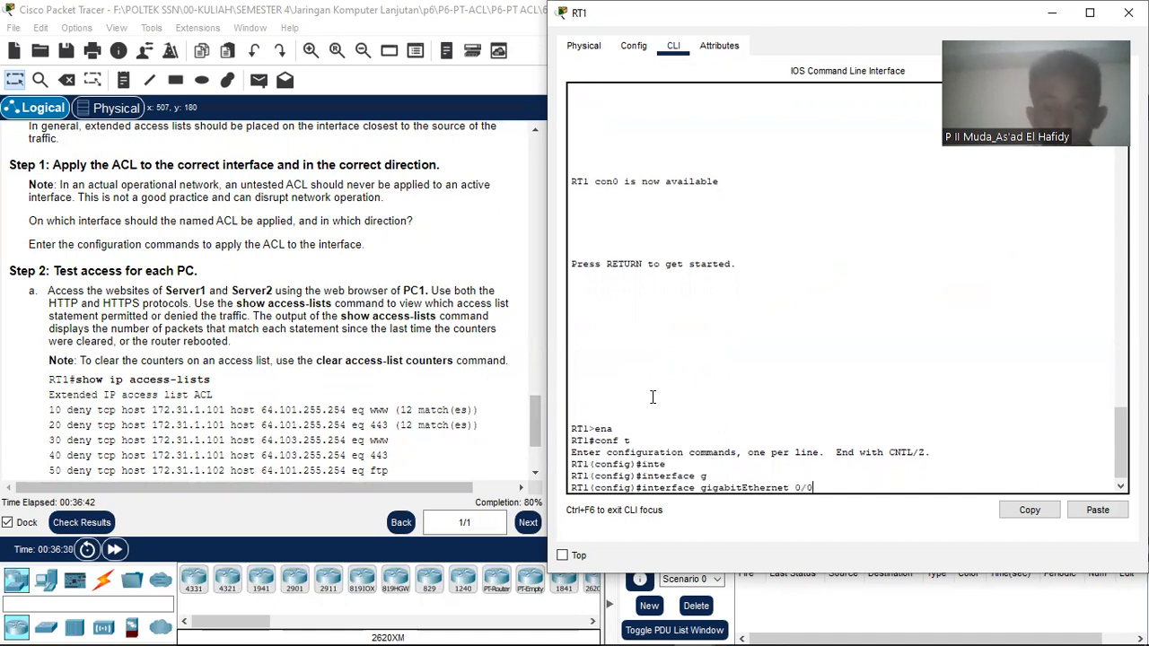
key(Return)
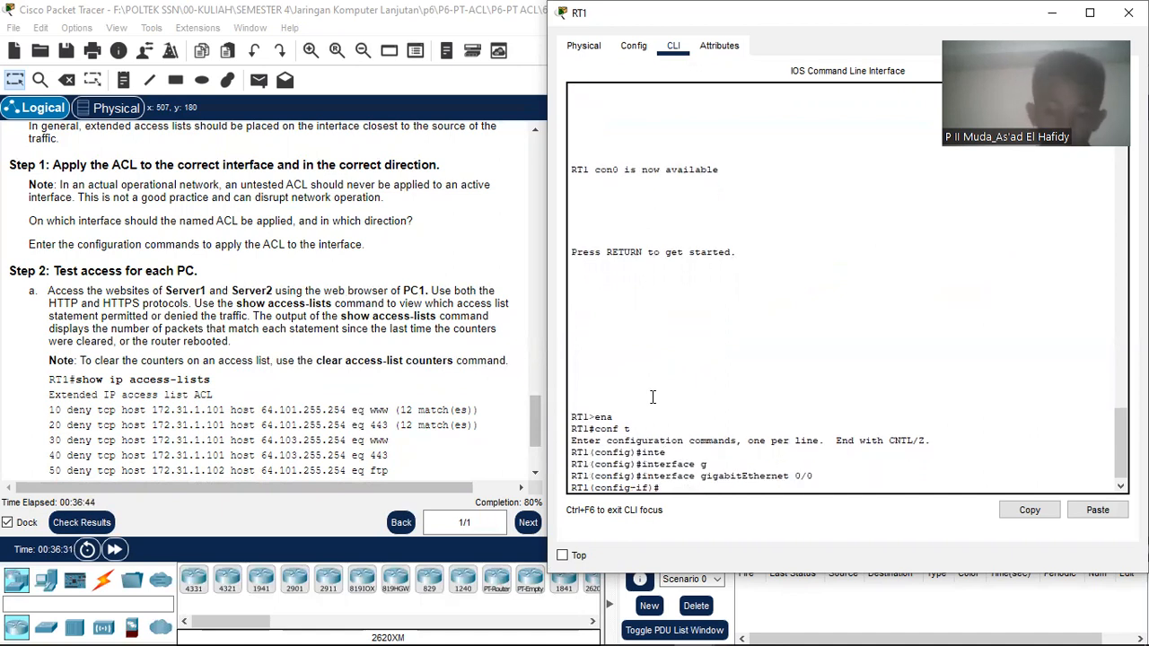
text(ip acc)
key(Tab)
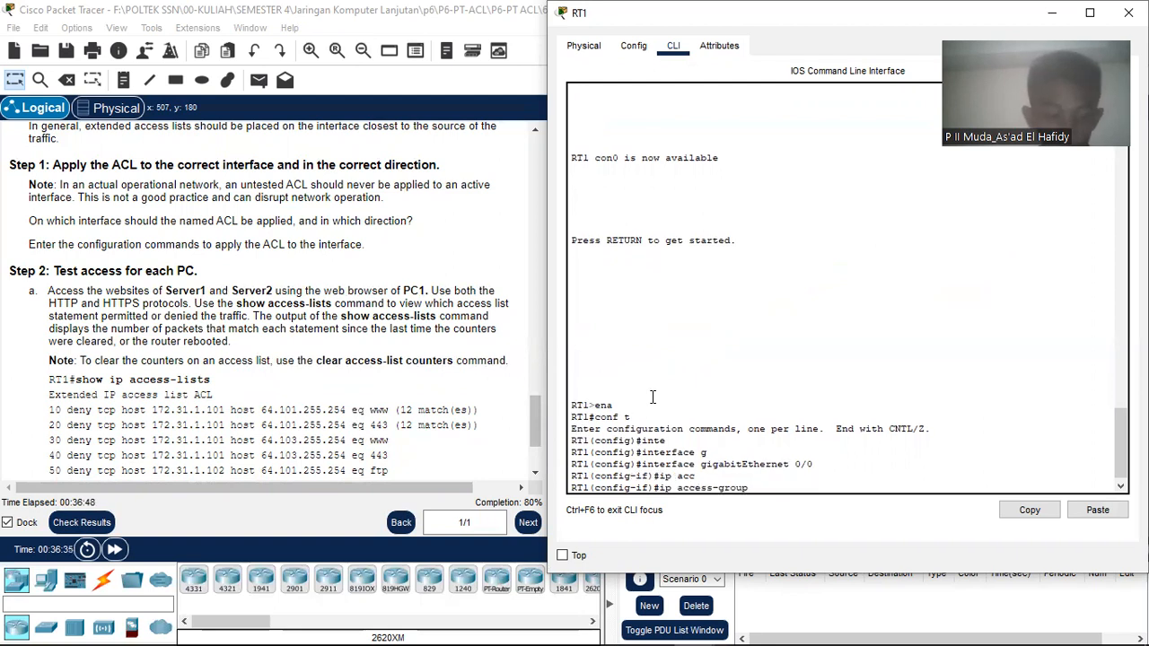
text(ACL i)
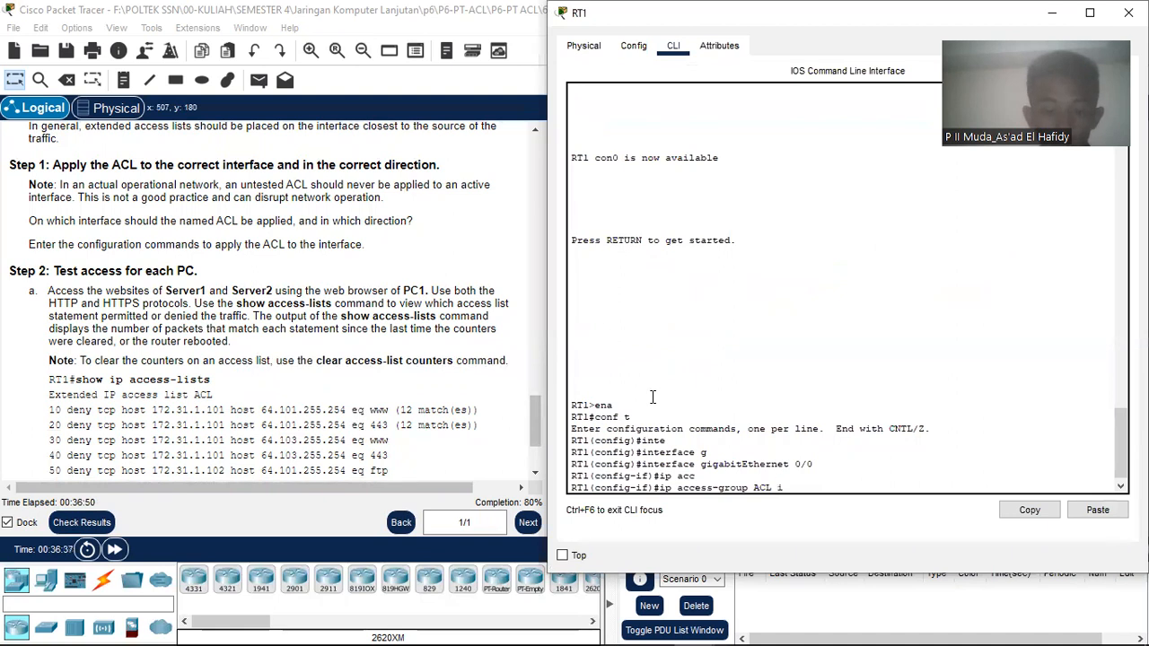
text(n)
key(Return)
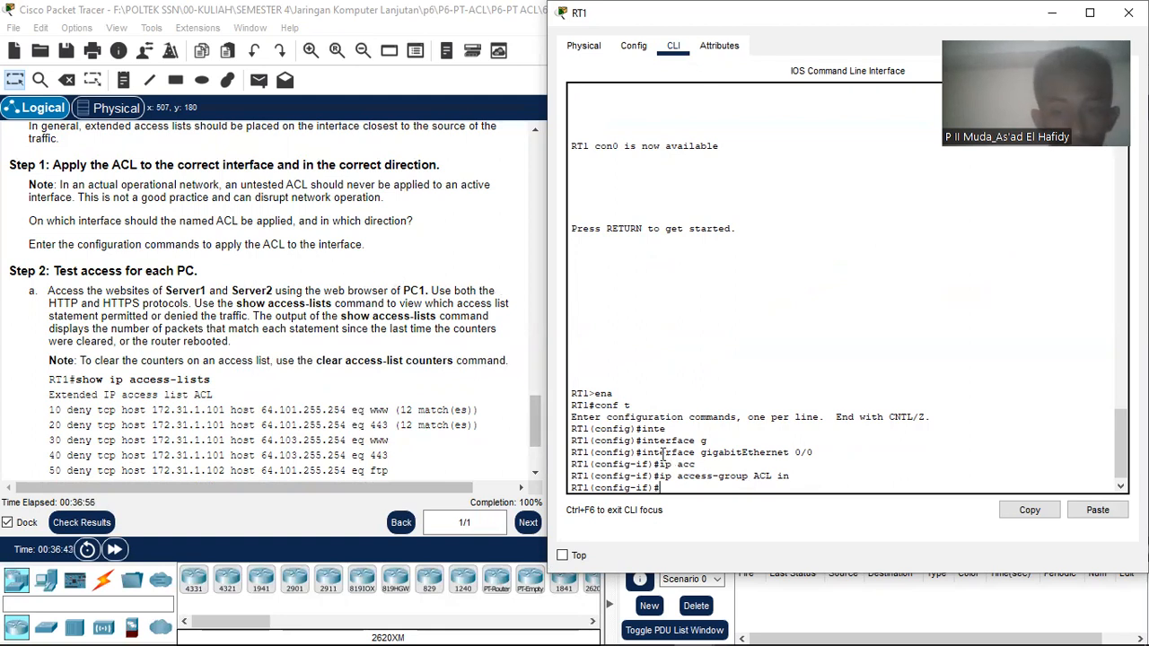
drag(642, 453, 818, 453)
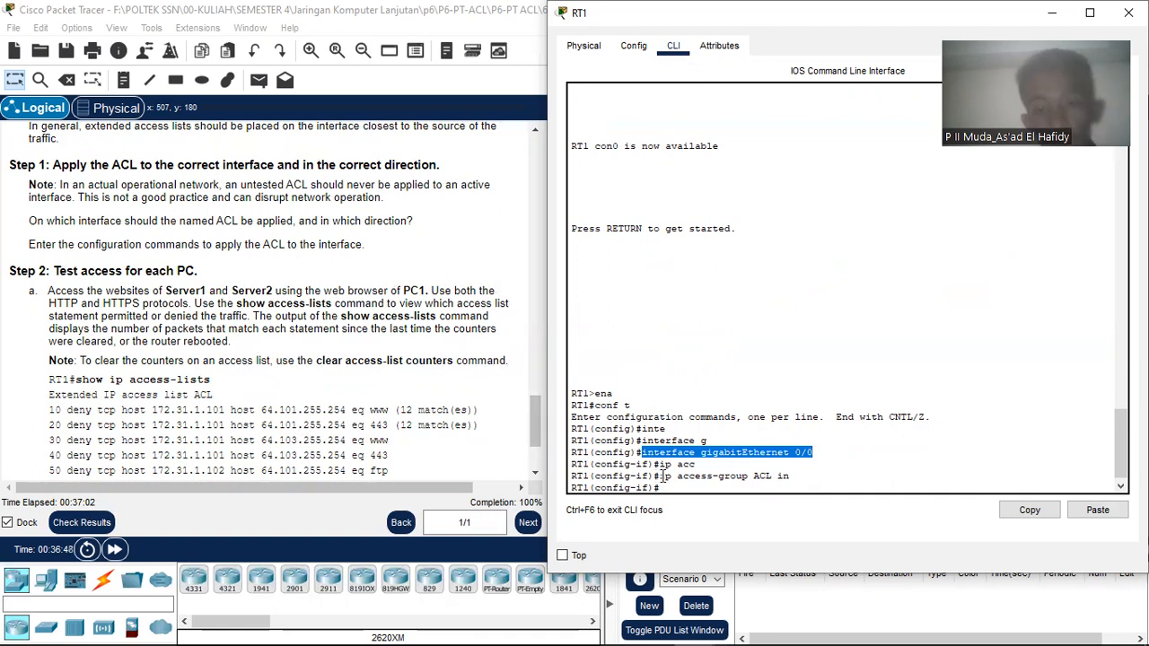
drag(663, 479, 752, 477)
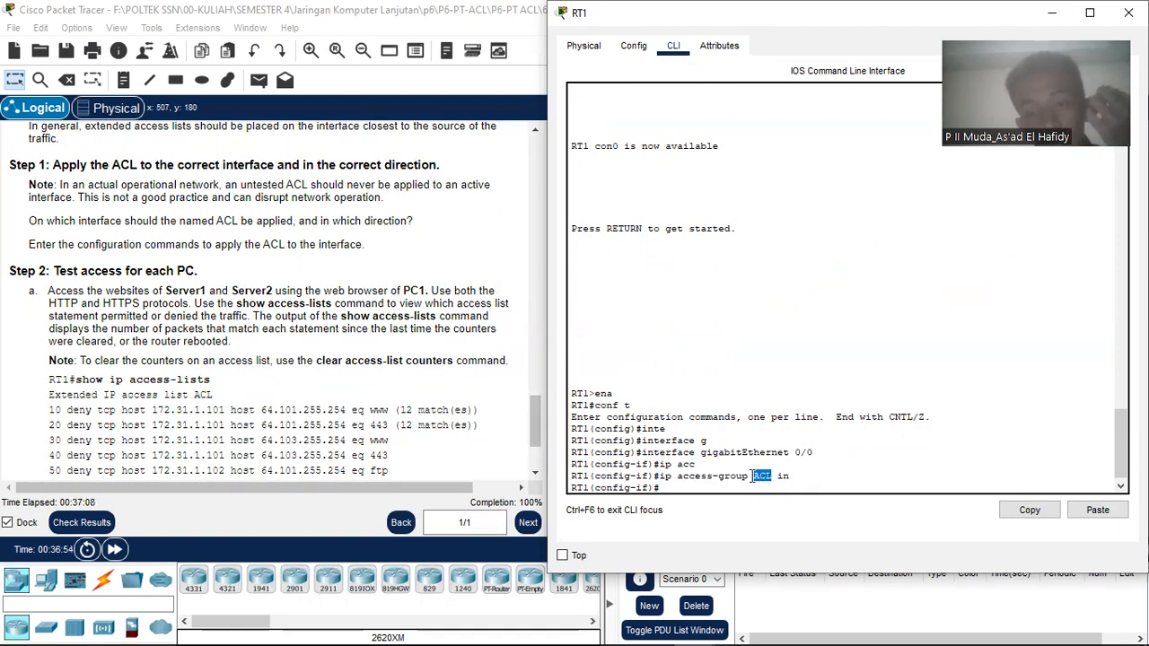
click(785, 481)
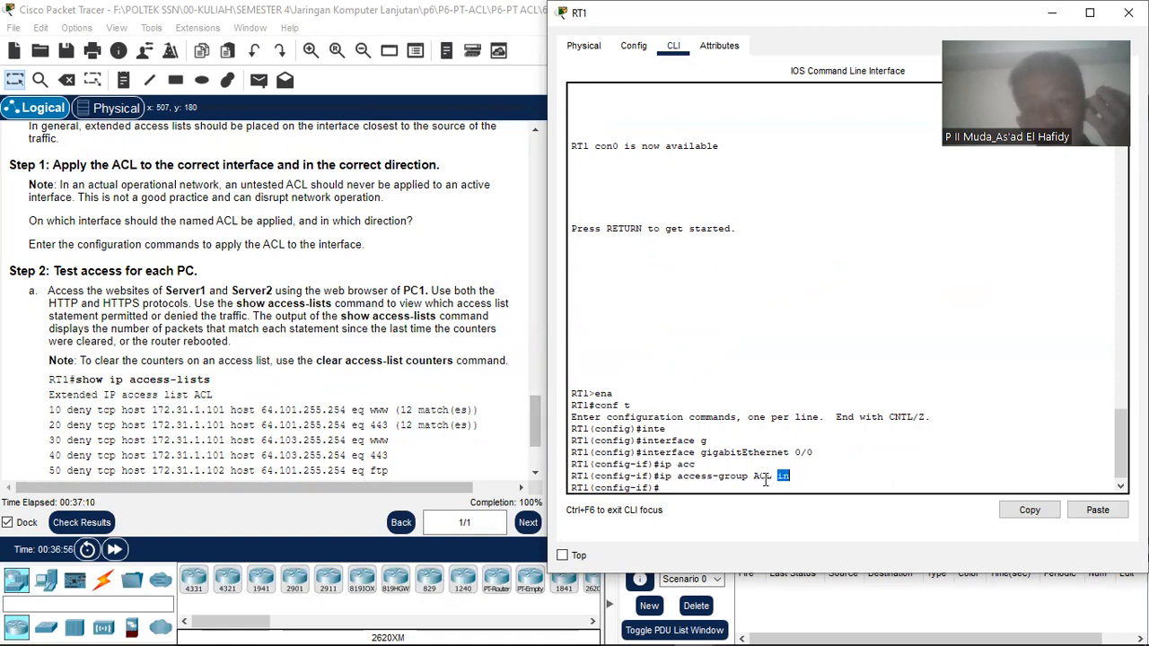
click(760, 489)
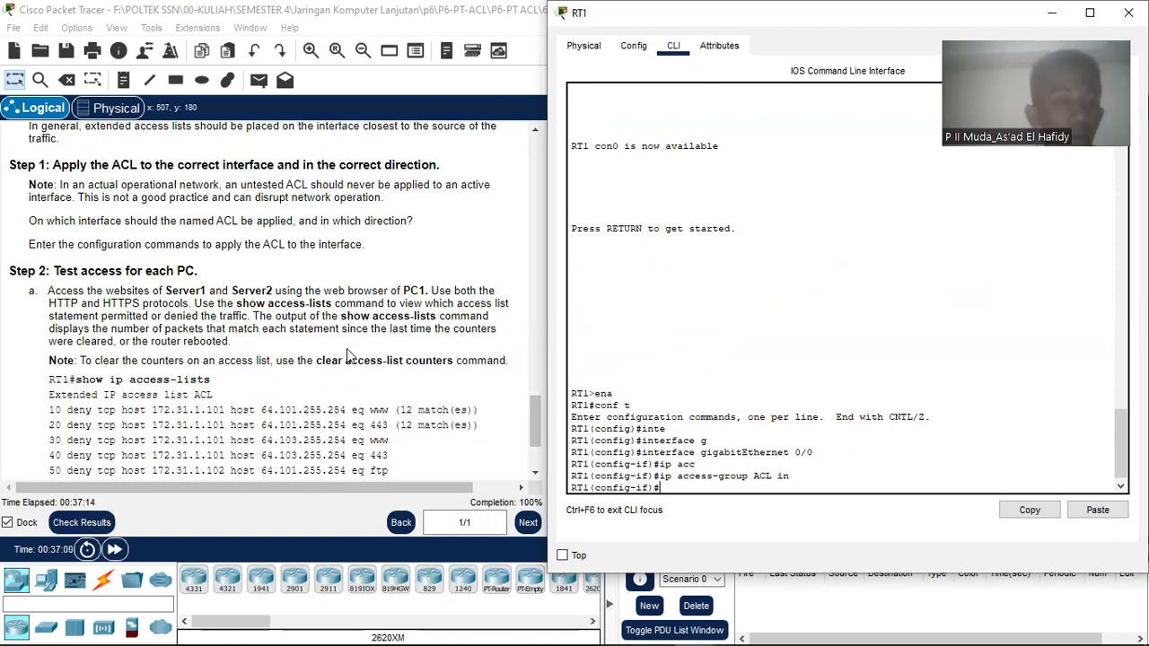
scroll(348, 355, down, 3)
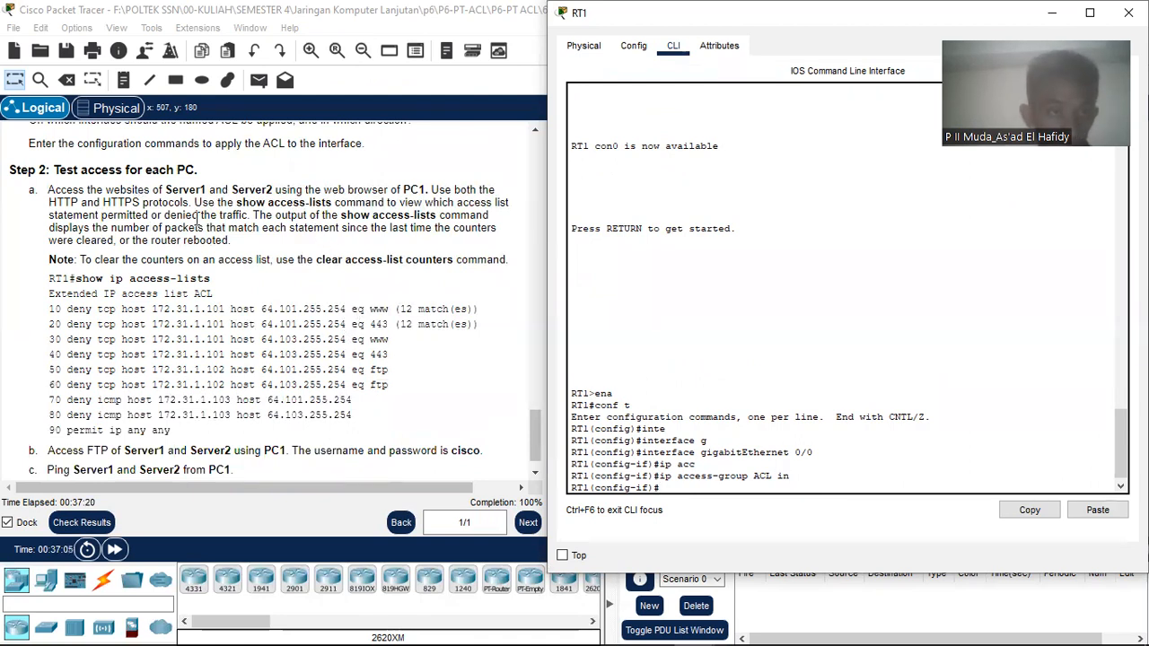
scroll(218, 231, down, 1)
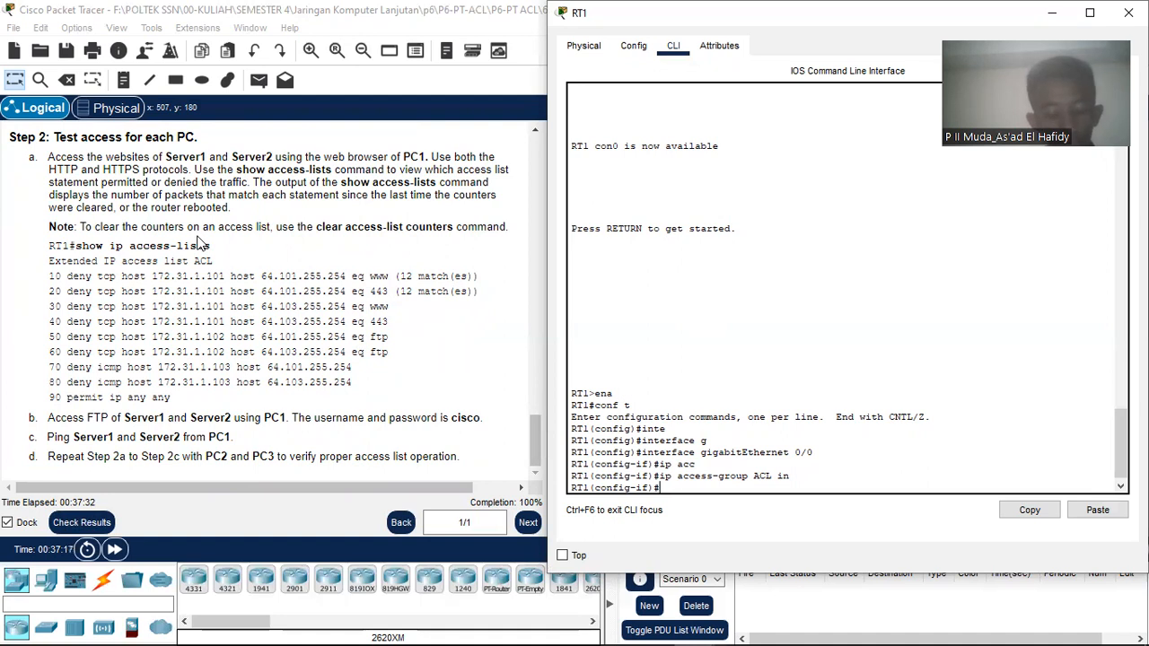
drag(822, 12, 693, 104)
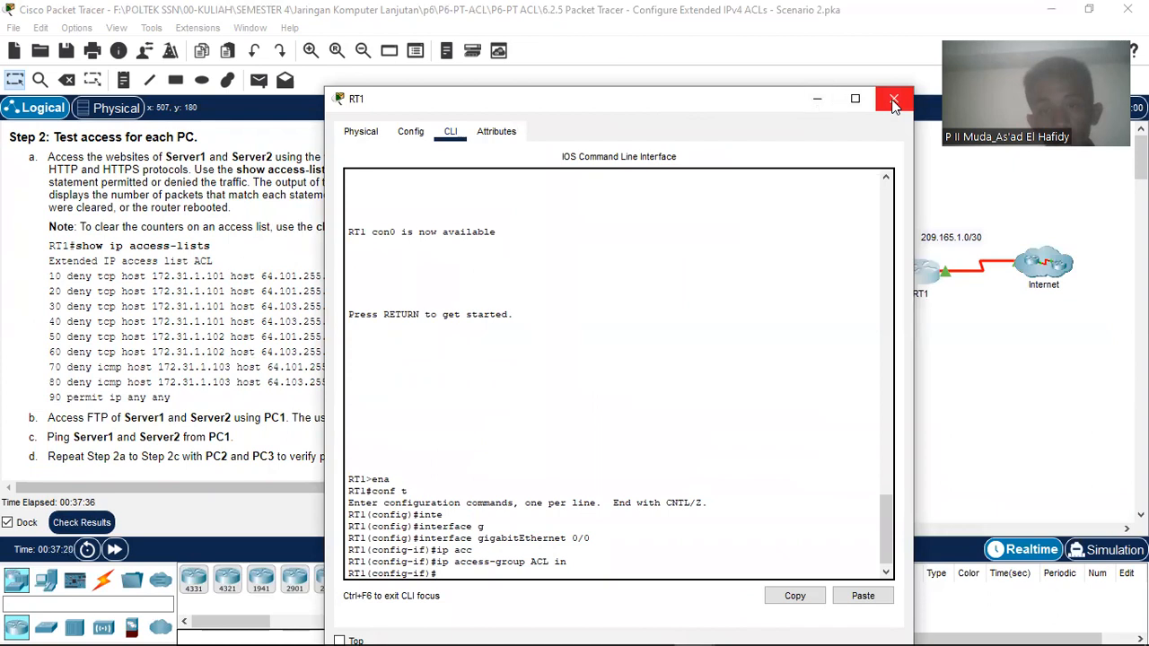
Step: Close RT1's console and open PC1's Web Browser from its Desktop
click(817, 98)
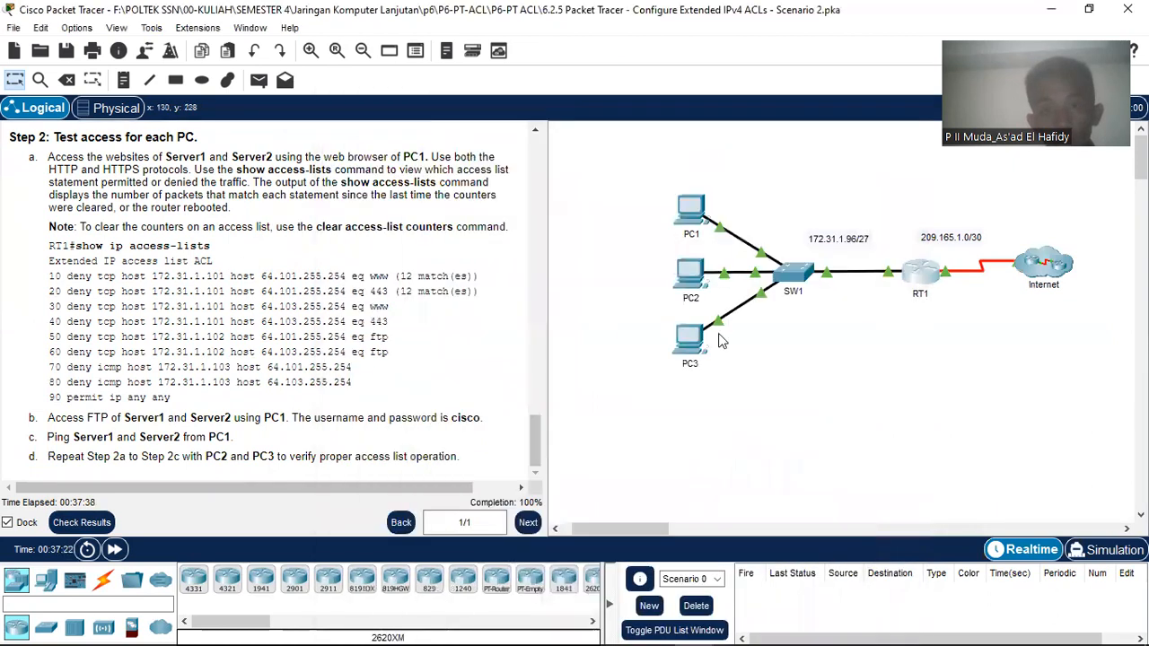
click(691, 210)
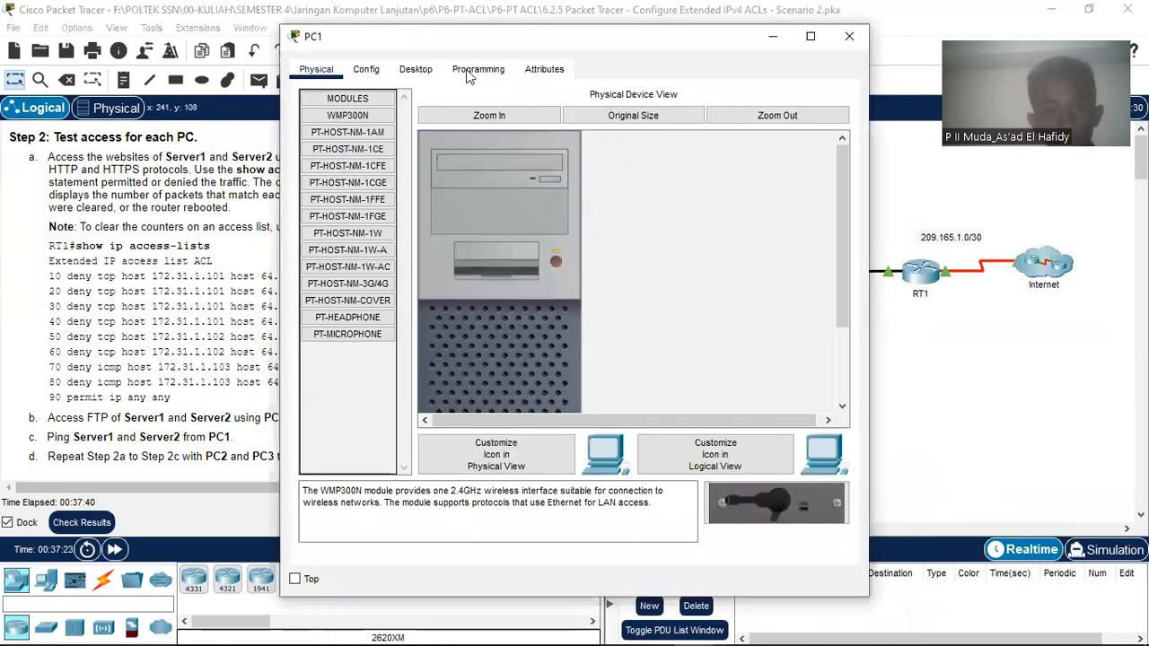
click(421, 70)
click(743, 155)
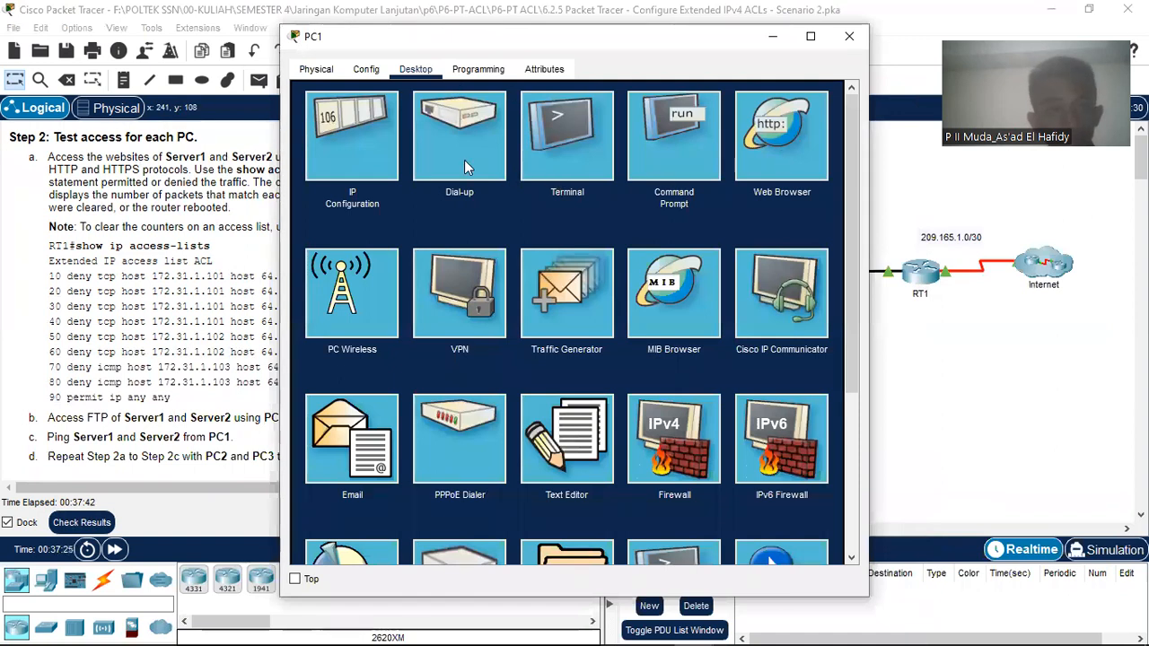
Step: Move PC1's window aside and reopen RT1's command-line console
drag(607, 51, 906, 42)
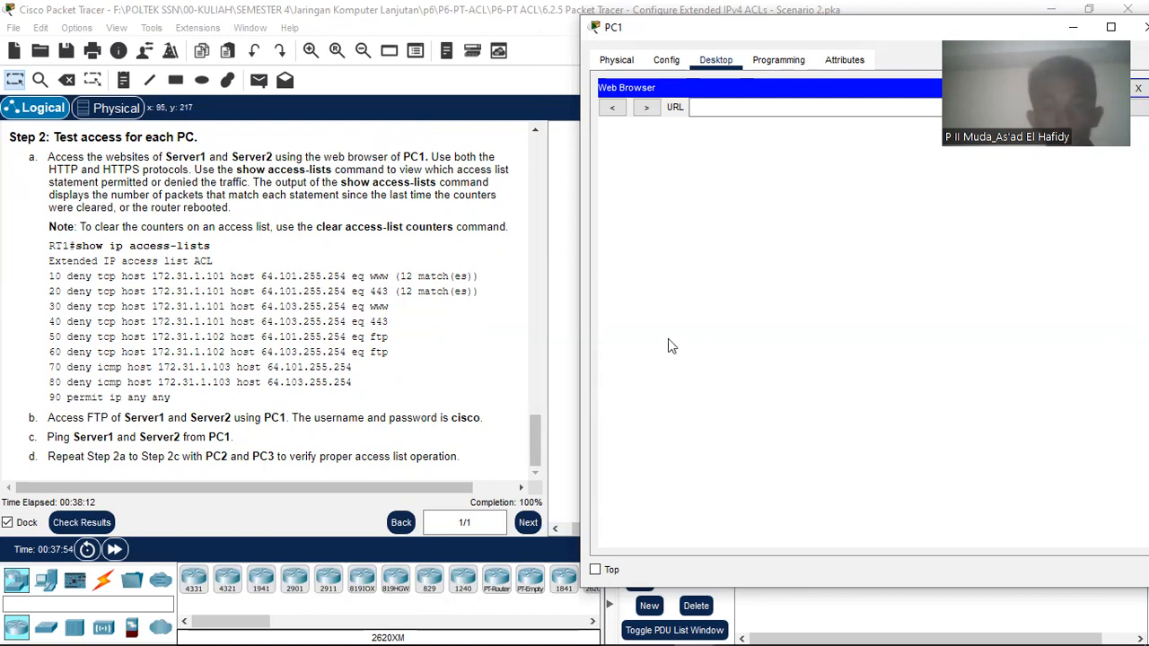
click(808, 603)
click(921, 273)
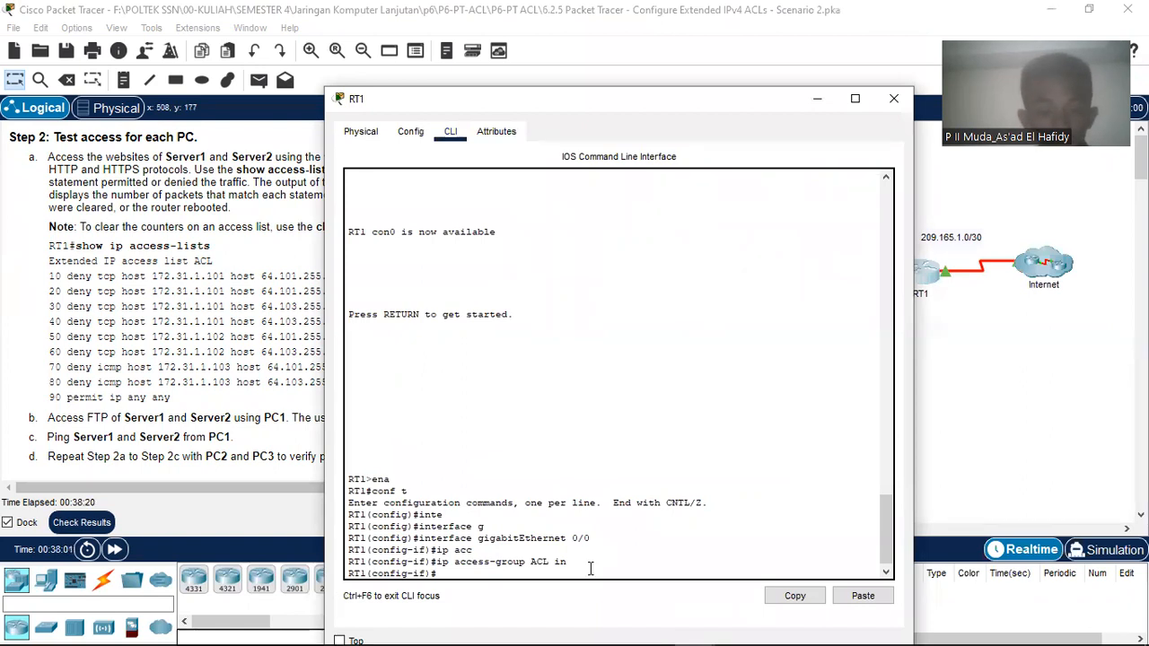
Step: Leave configuration mode on RT1 and run show ip access-lists
text(d)
key(Return)
text(sho)
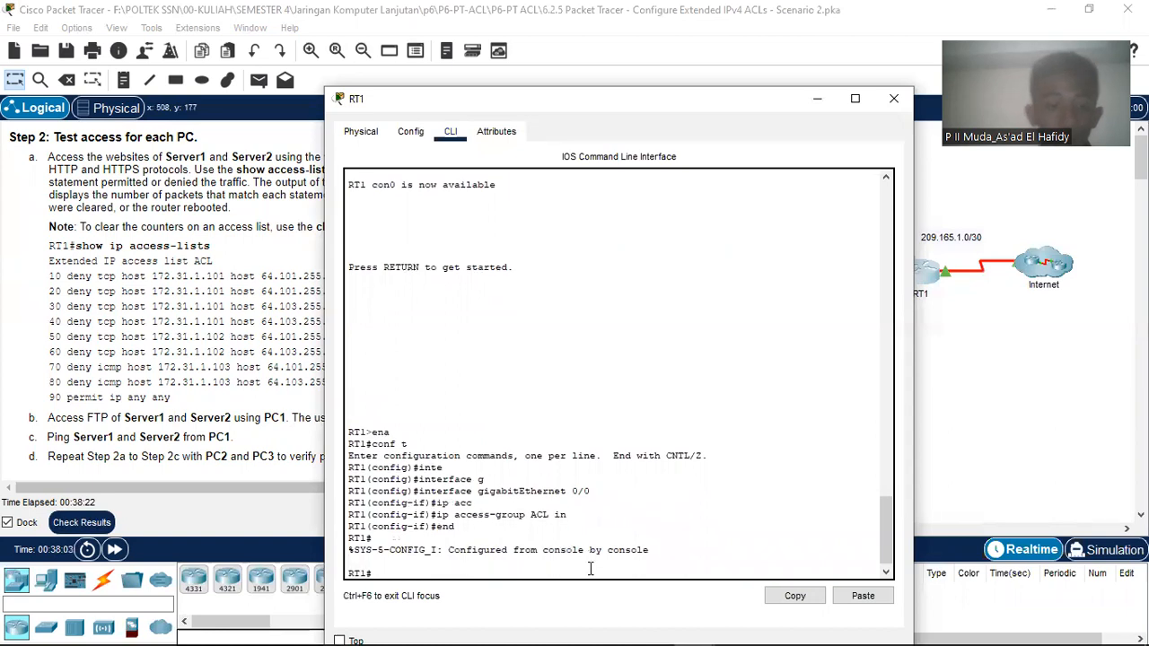
text(w ip acc)
key(Tab)
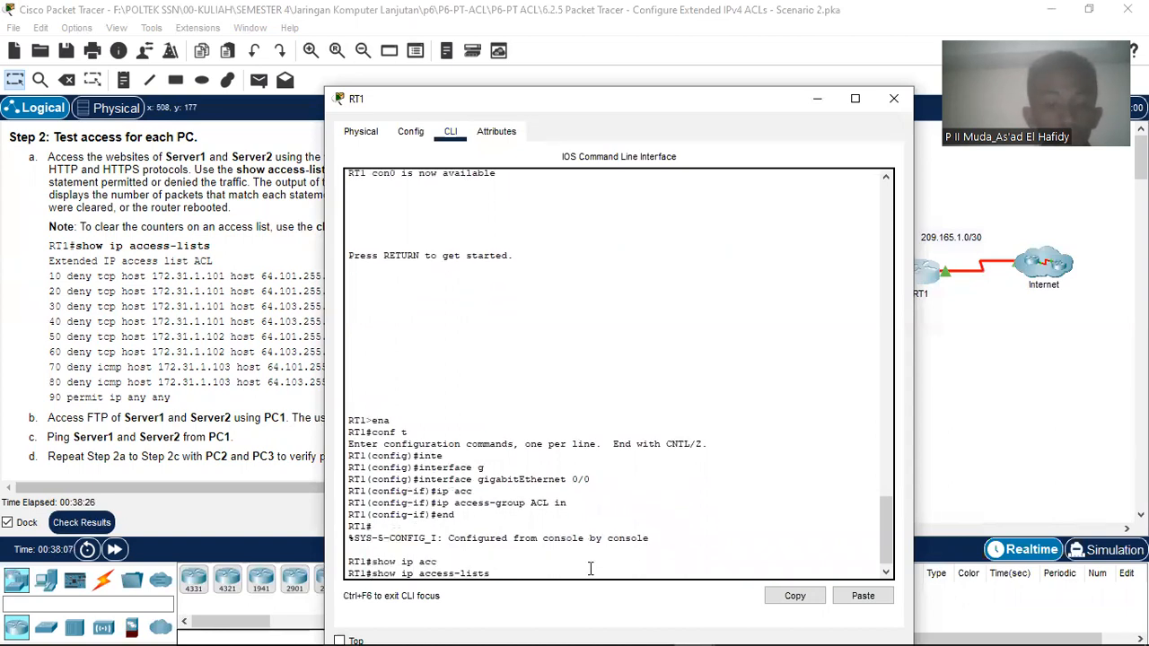
key(Return)
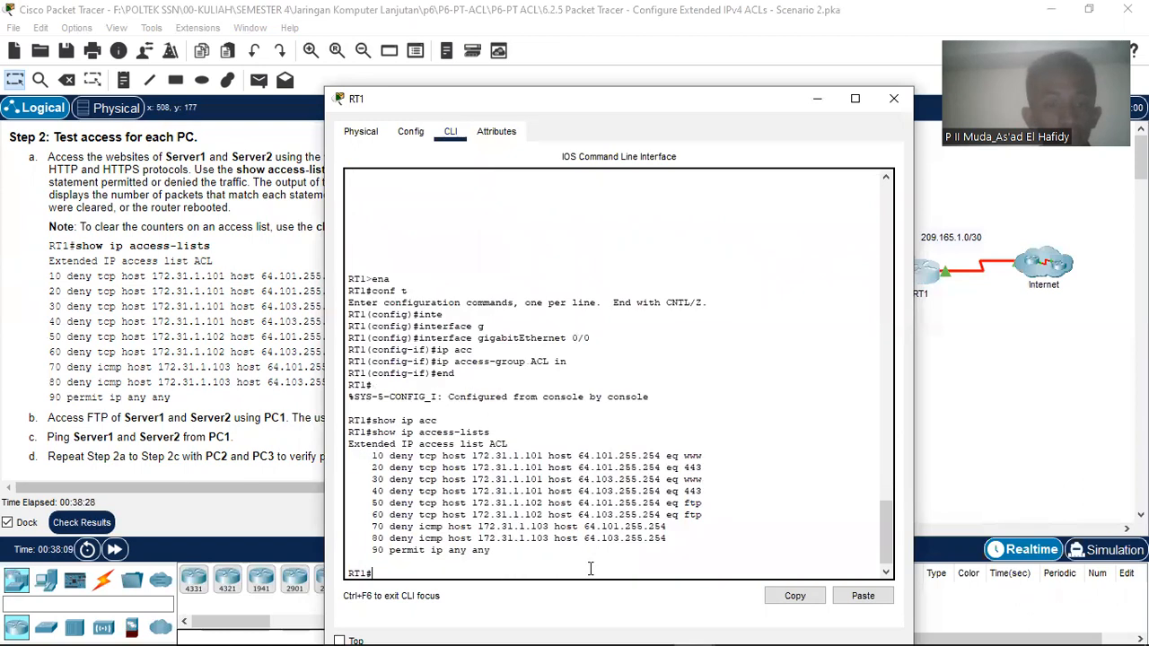
Step: Arrange windows to show the topology and web-test instructions, then open PC1's web browser
drag(523, 93, 534, 90)
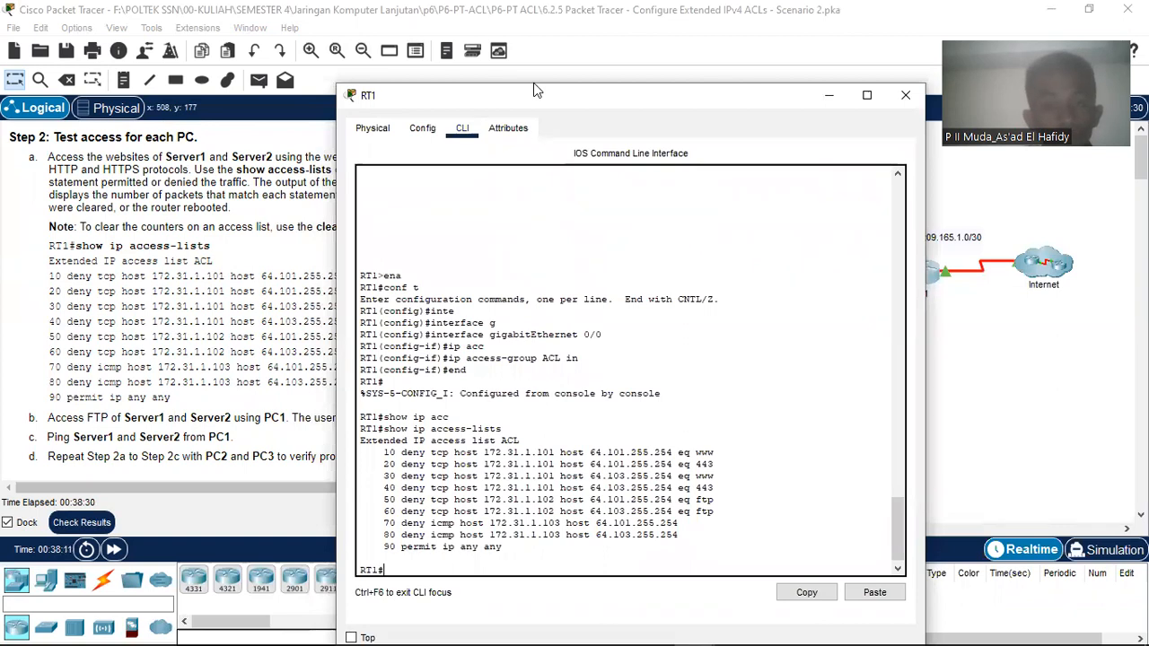
drag(534, 90, 729, 39)
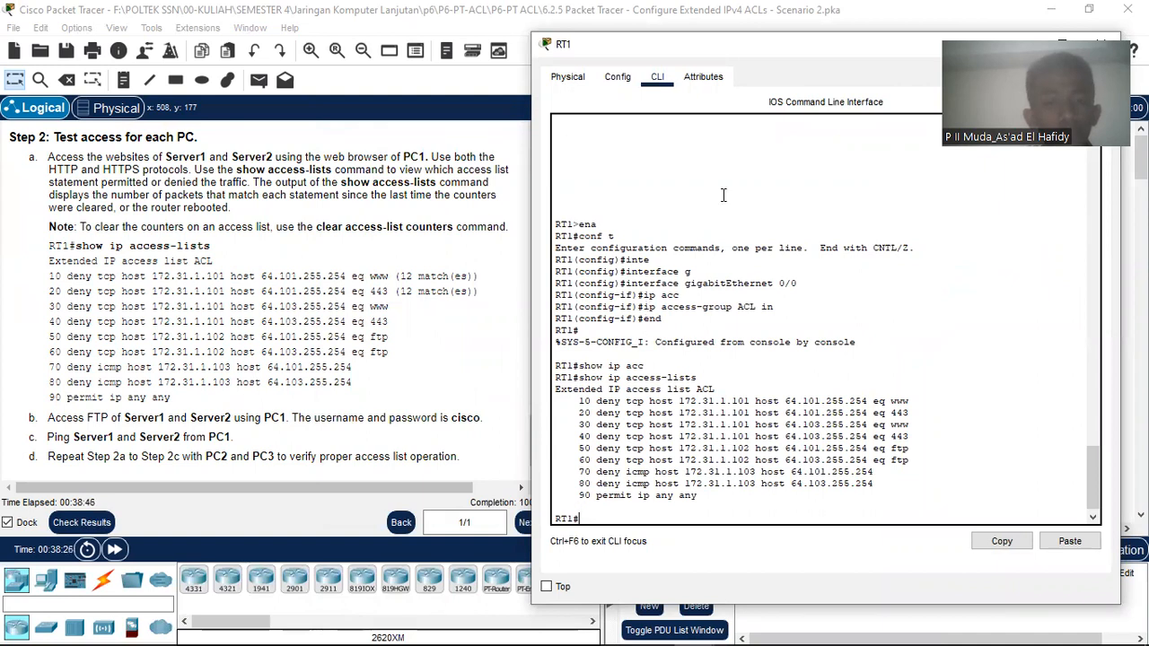
drag(789, 44, 571, 71)
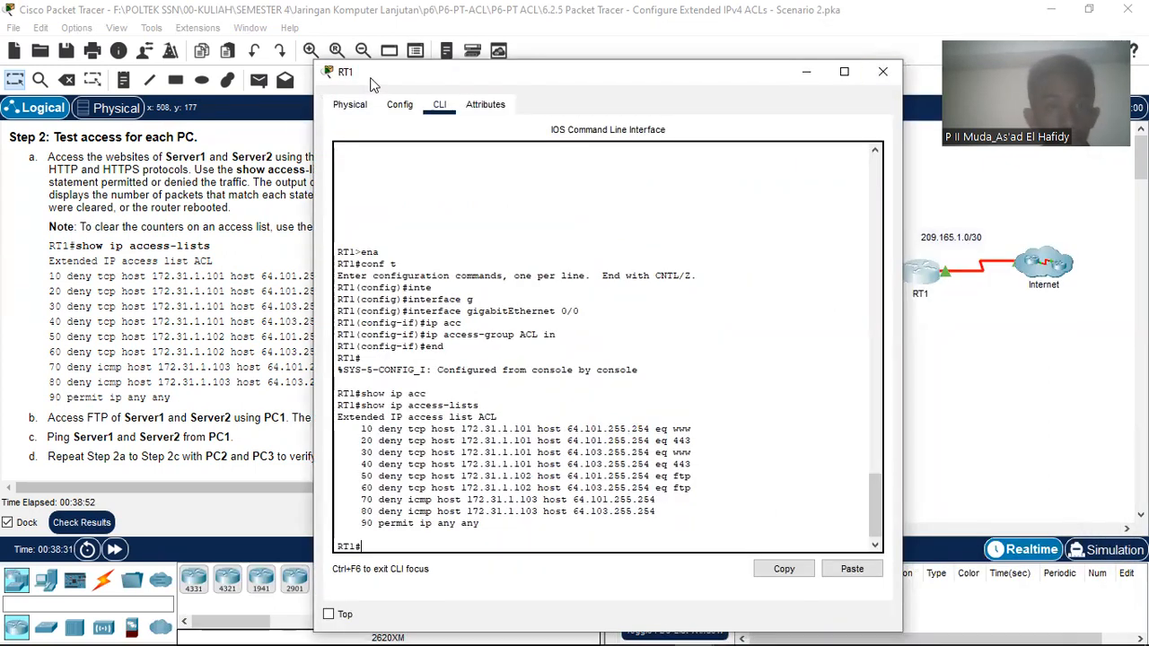
drag(372, 78, 689, 45)
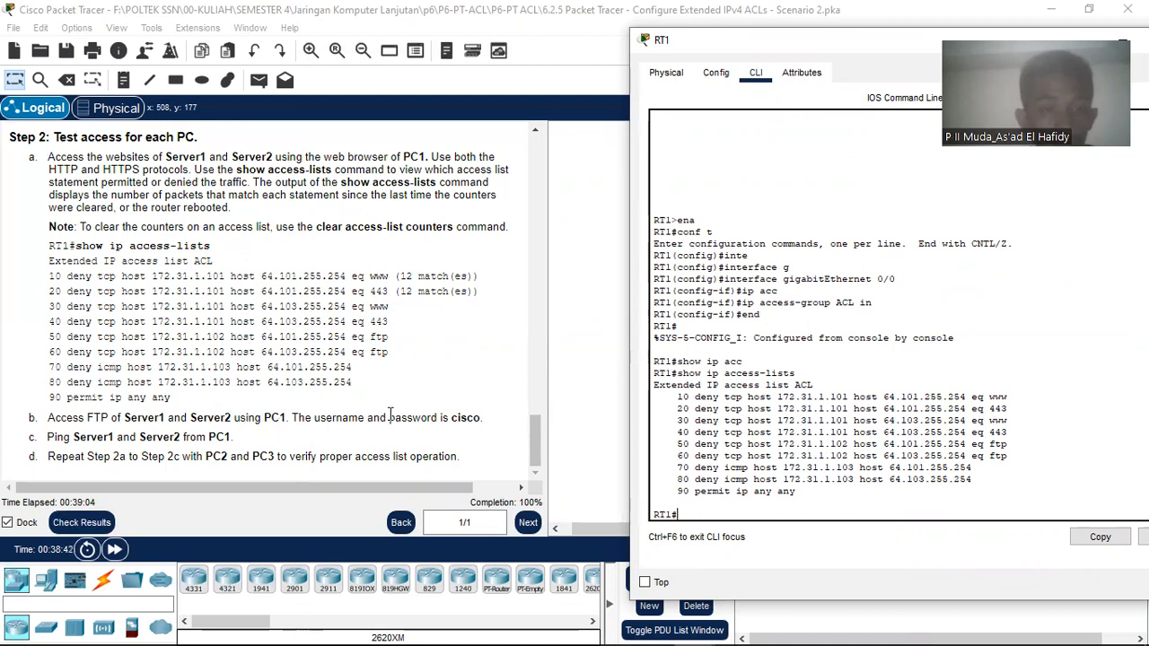
scroll(226, 225, up, 1)
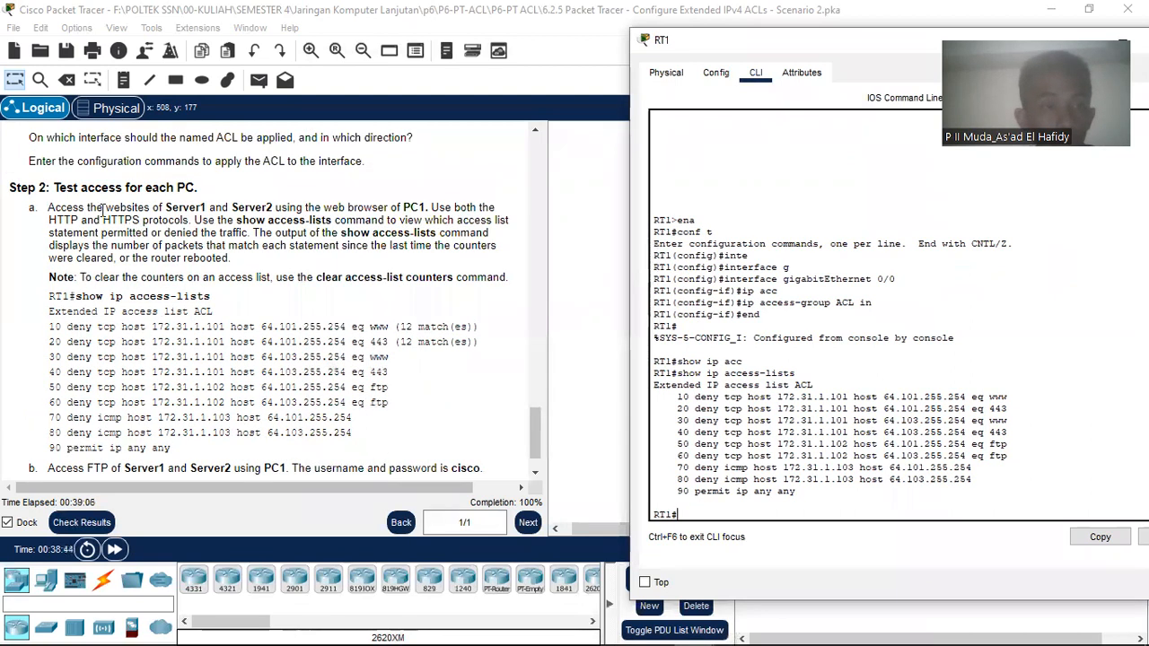
drag(49, 207, 424, 207)
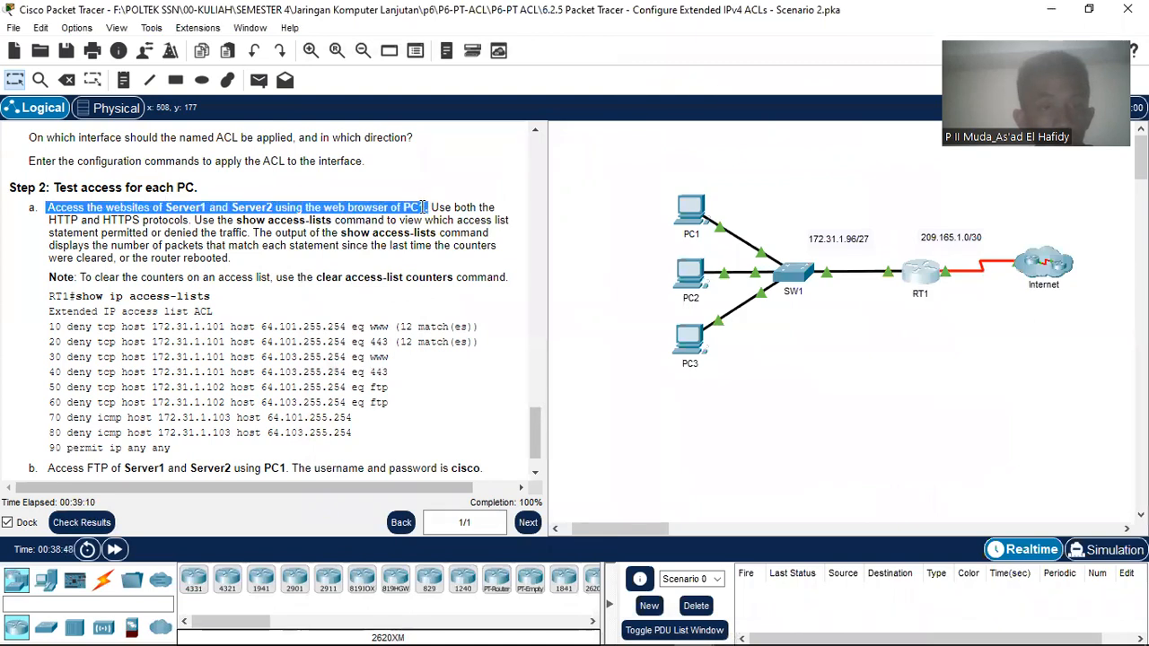
click(689, 214)
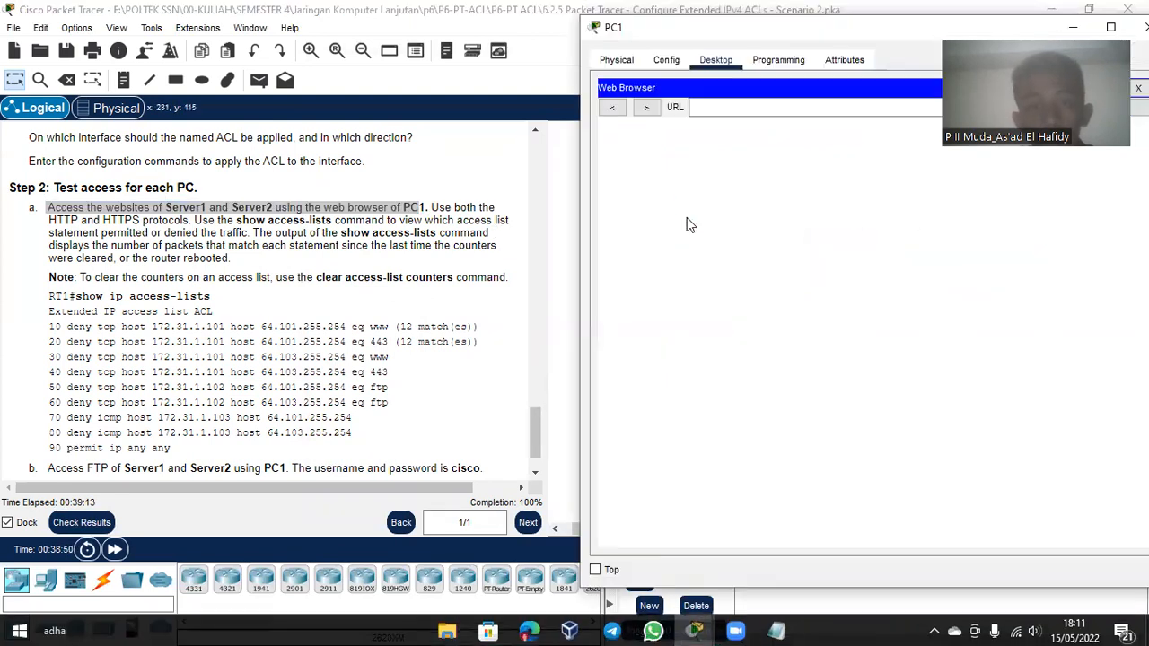
Step: Bring PC1's browser and the instructions forward and select Server1's IP in the Addressing Table
click(801, 107)
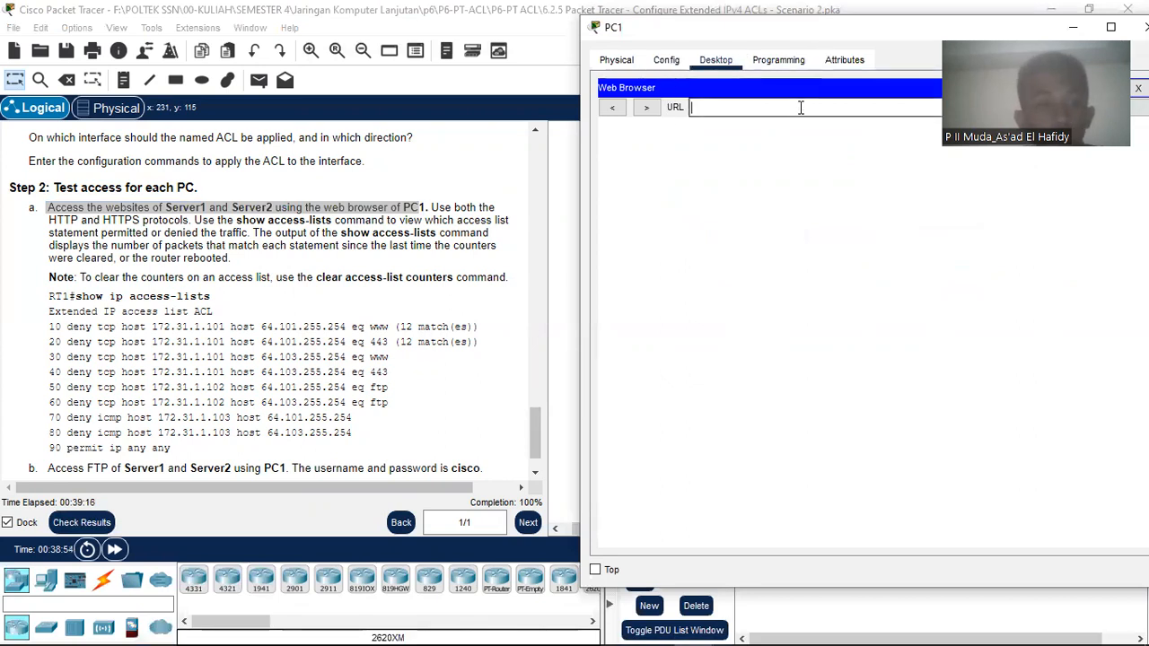
scroll(508, 268, up, 10)
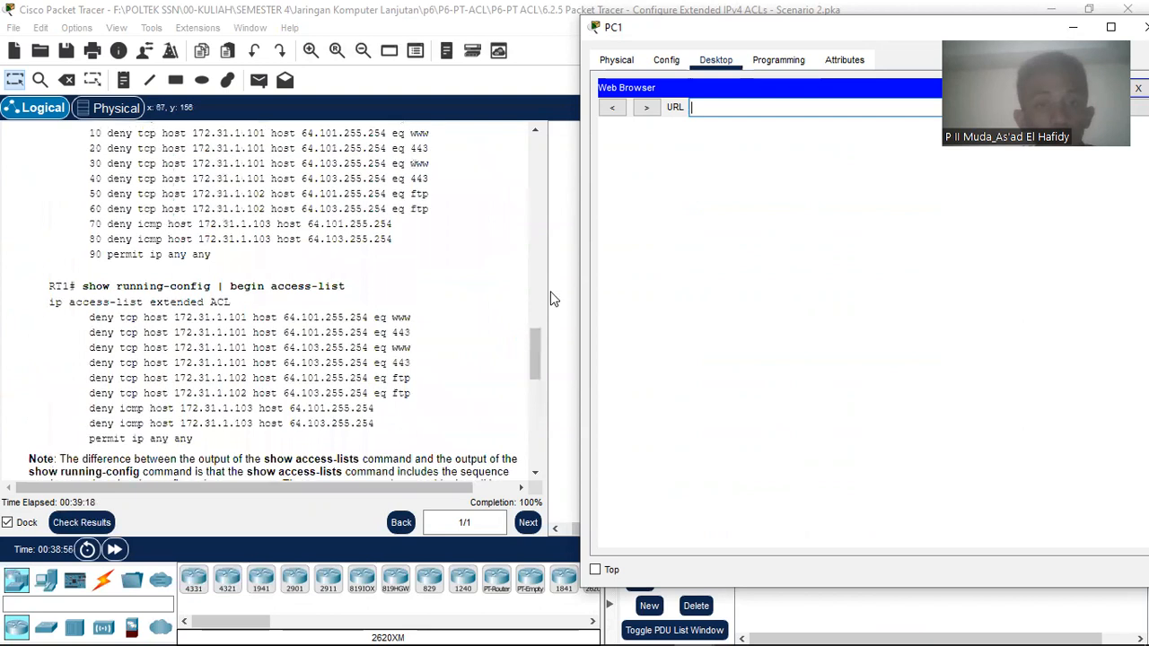
drag(539, 358, 530, 135)
mouse_move(612, 629)
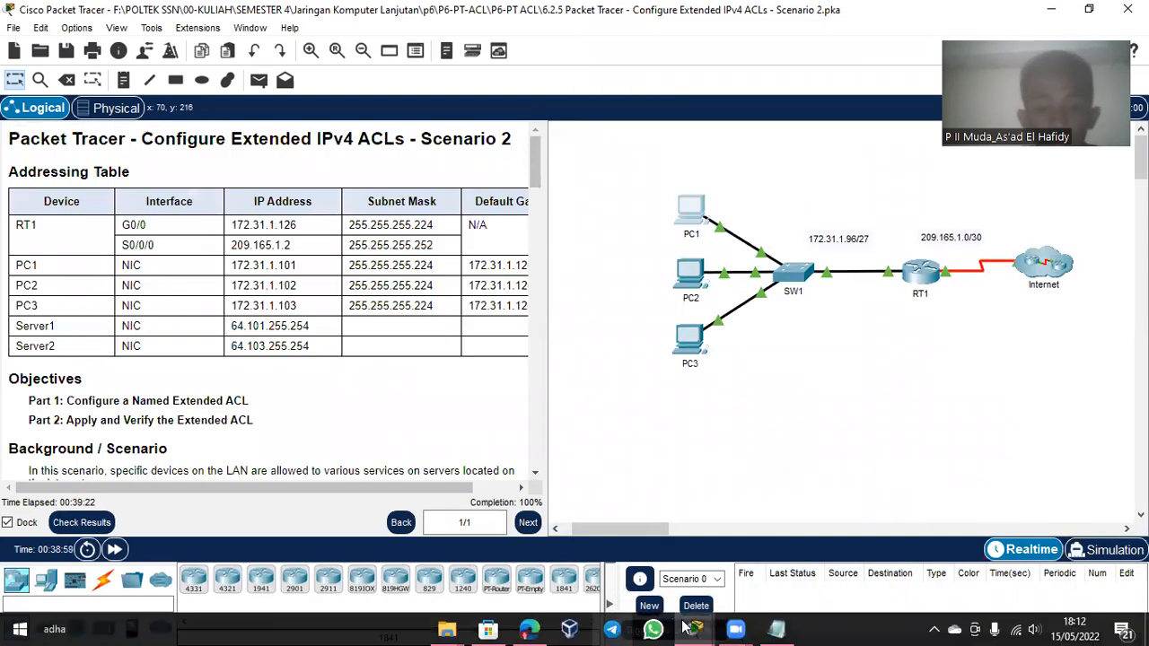
mouse_move(705, 628)
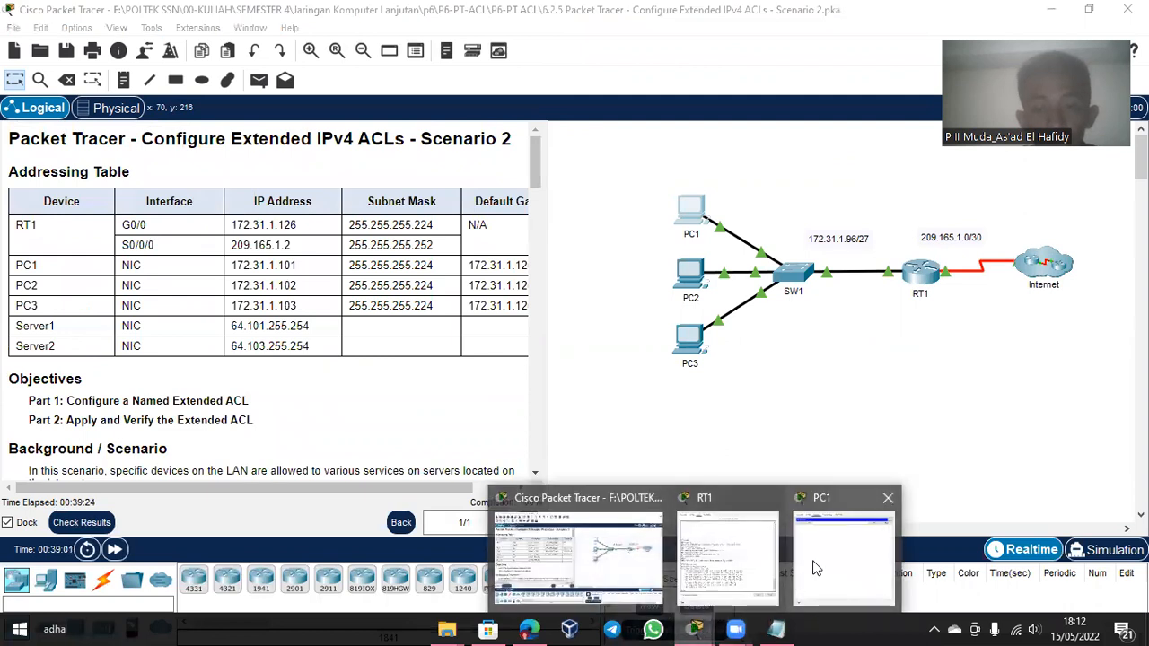
click(812, 564)
click(752, 108)
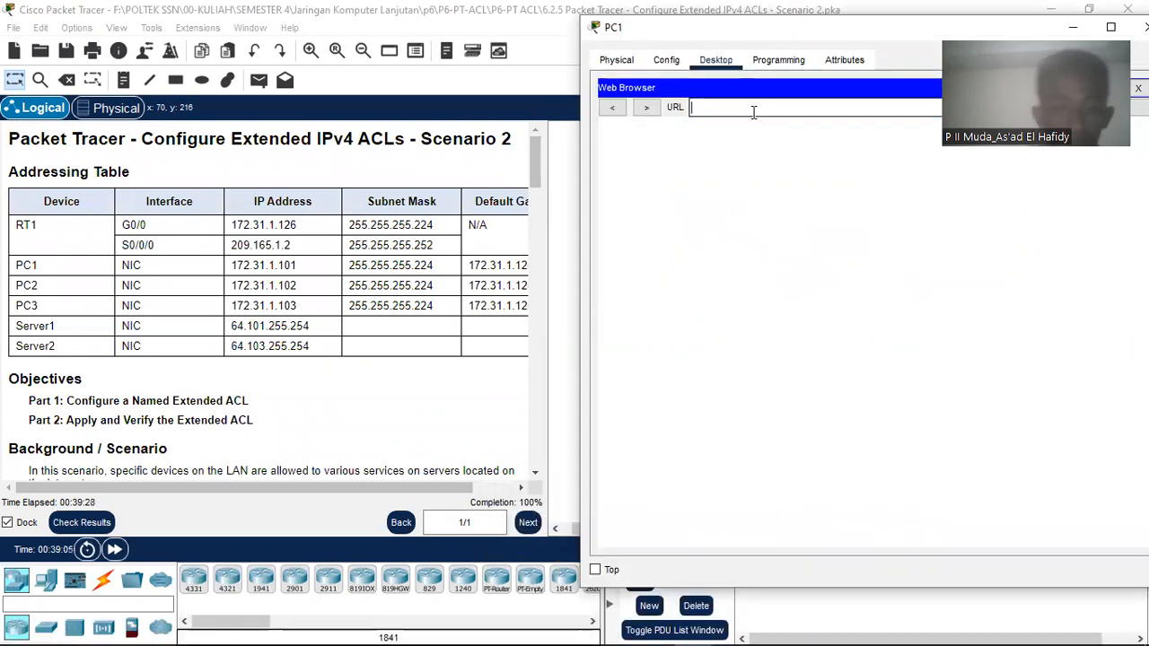
click(333, 335)
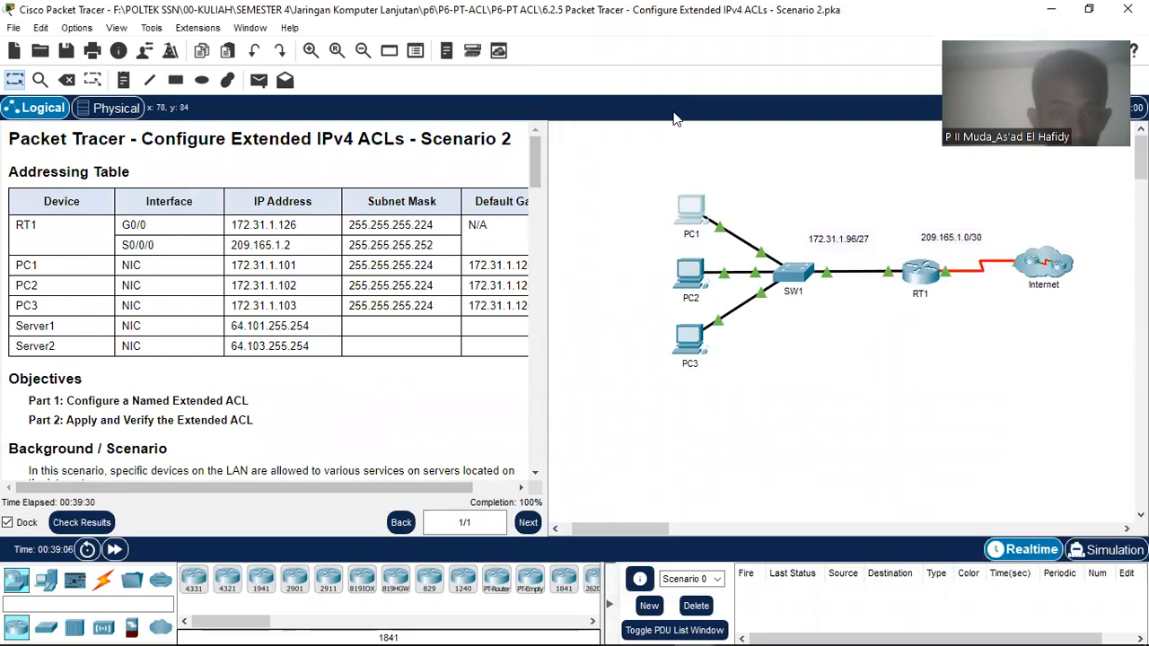
mouse_move(695, 634)
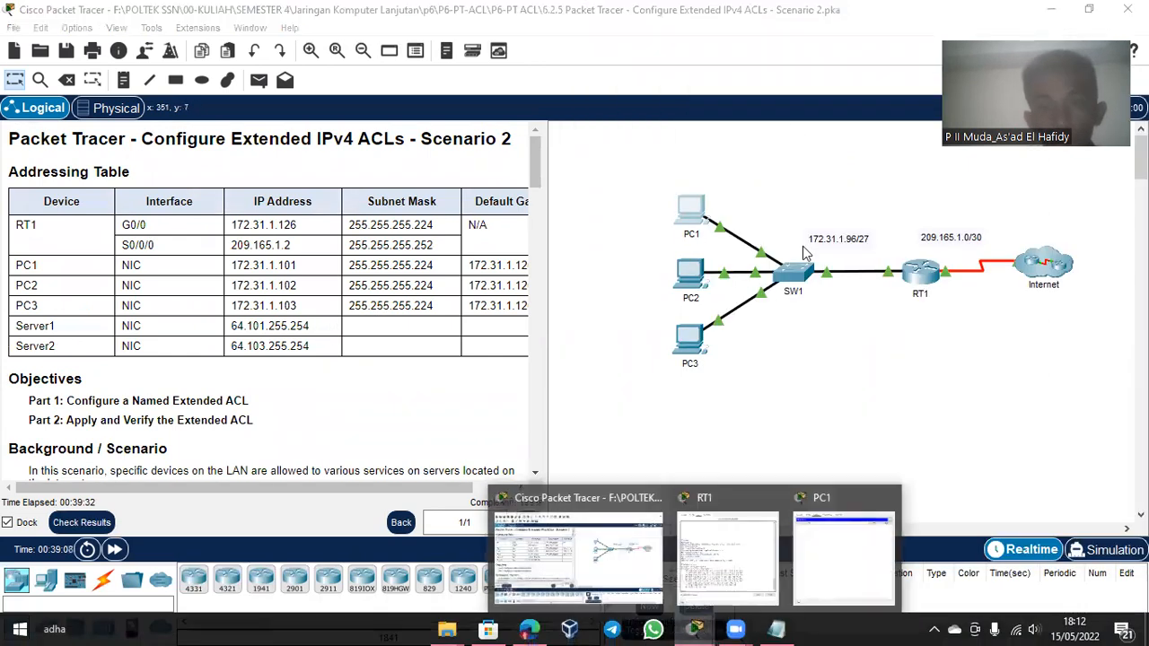
click(844, 557)
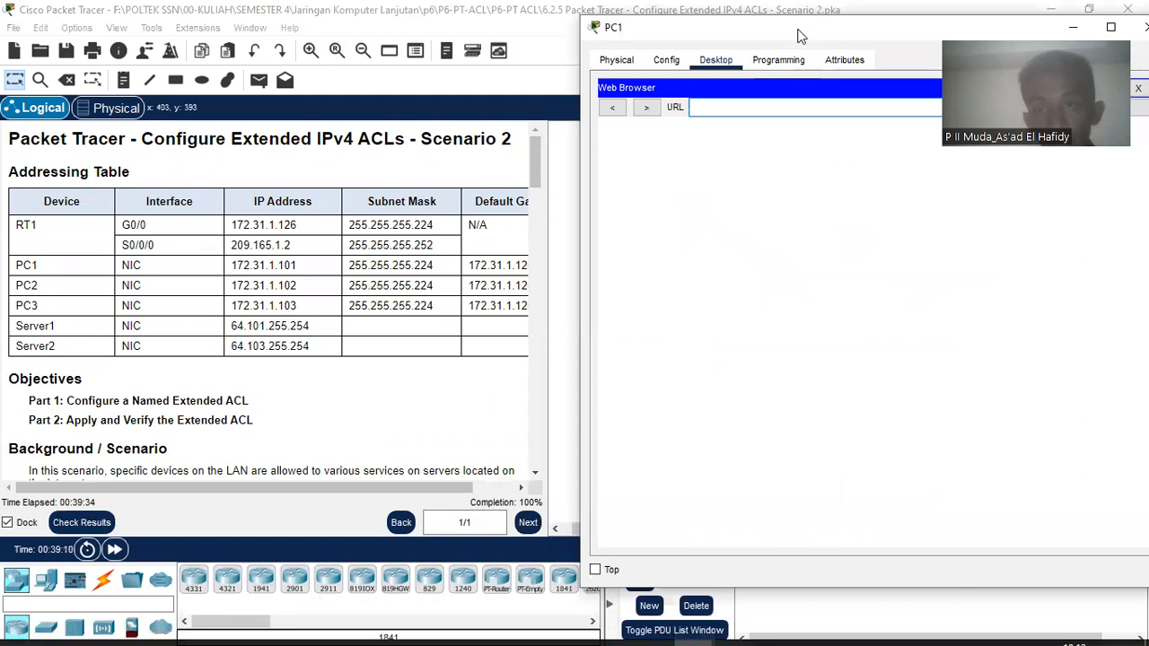
mouse_move(314, 326)
mouse_down()
mouse_move(278, 327)
mouse_move(310, 328)
mouse_up()
key(ctrl+c)
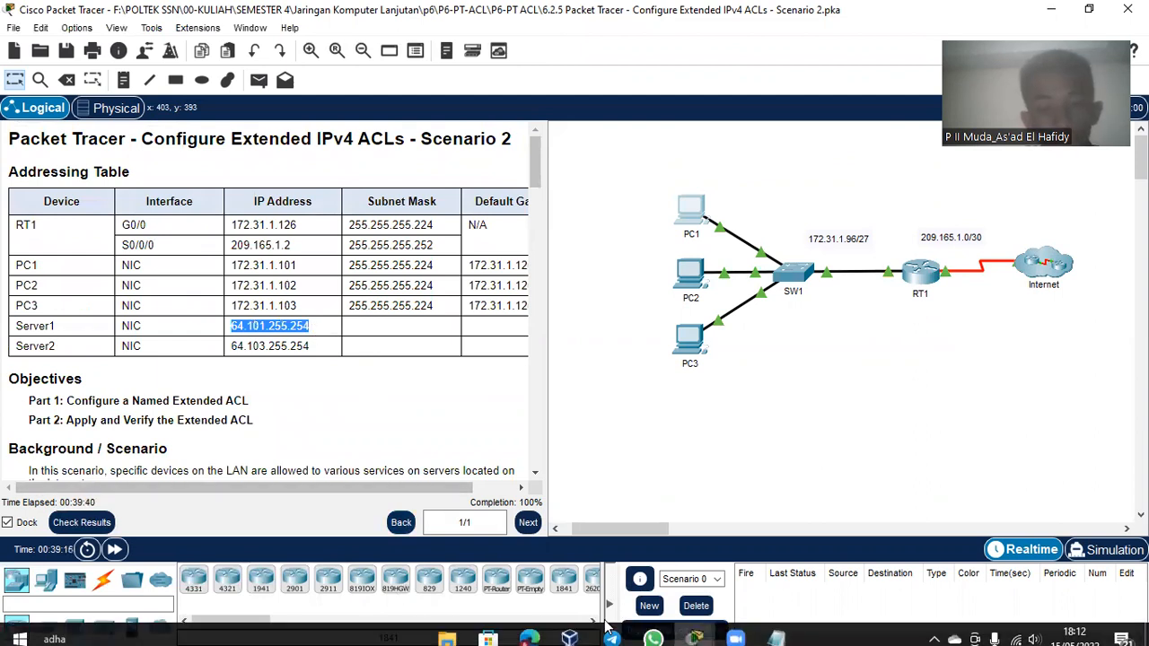
click(694, 629)
click(832, 531)
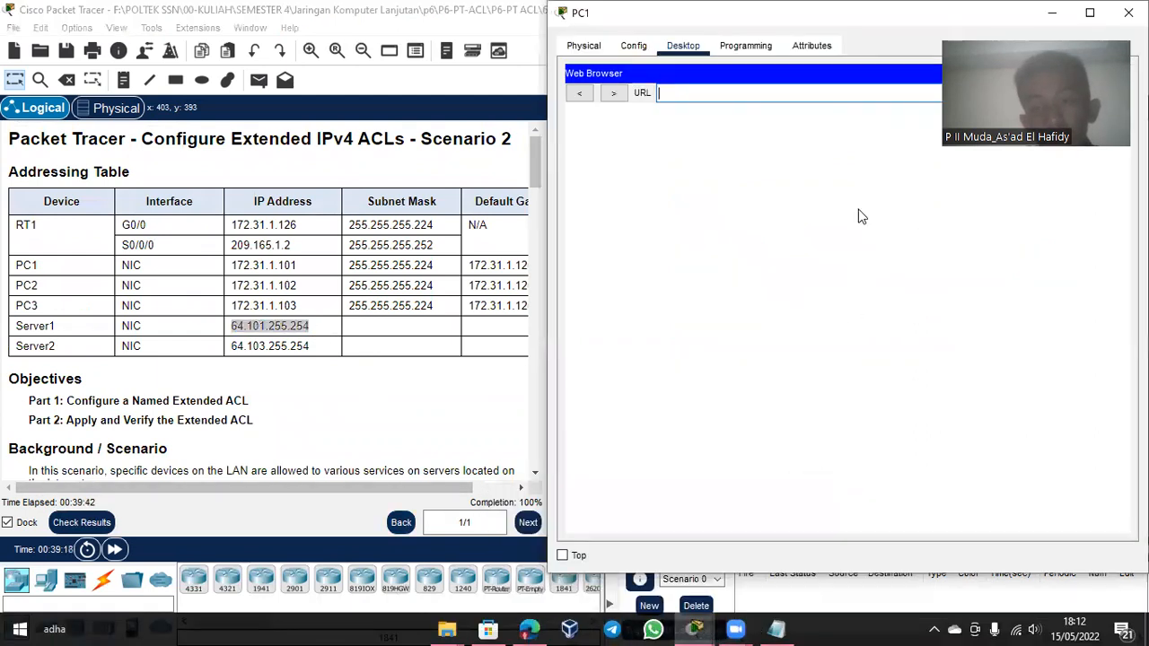
right_click(770, 97)
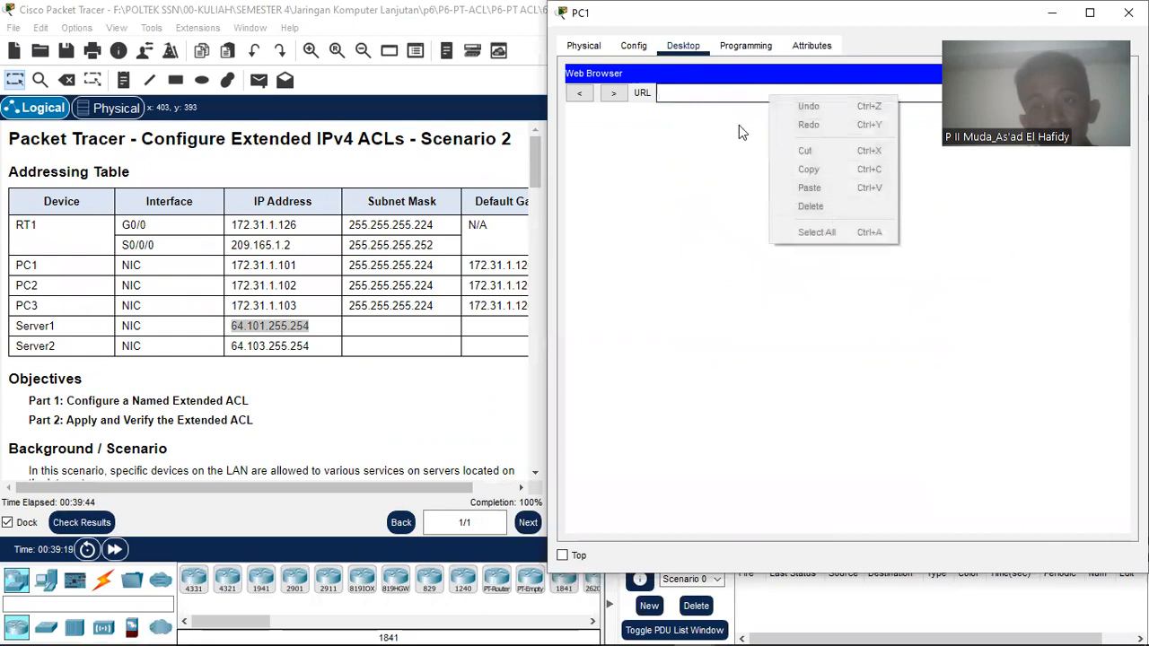
click(726, 92)
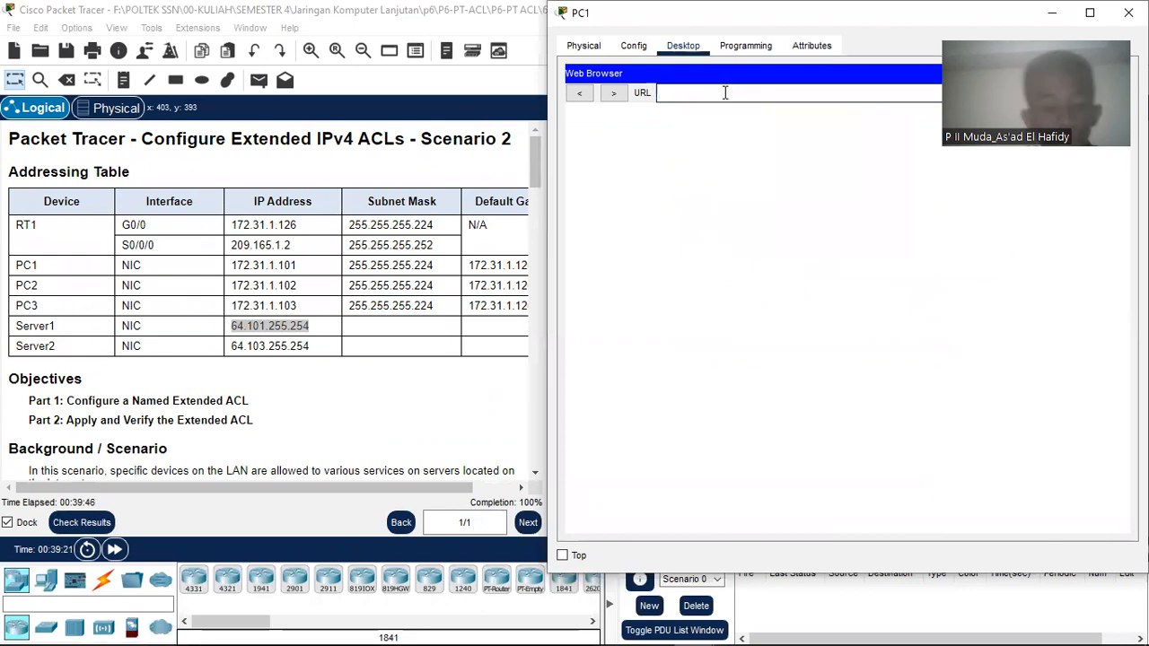
Step: Copy Server1's IP 64.101.255.254, paste it into PC1's browser URL, and load it
right_click(297, 323)
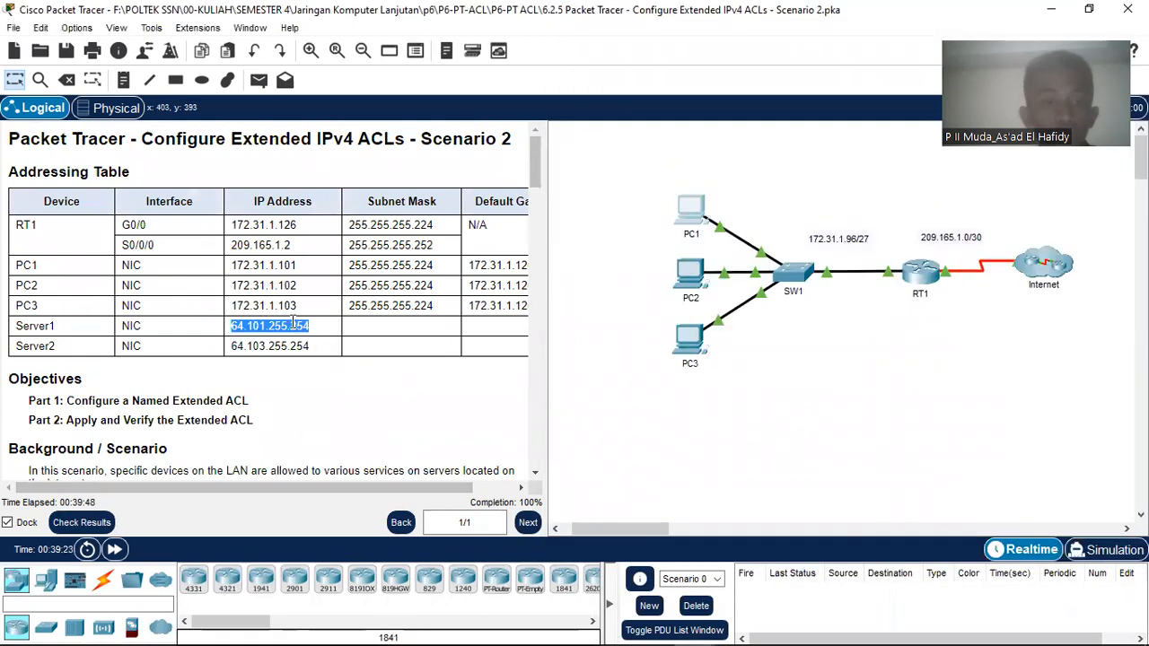
click(303, 330)
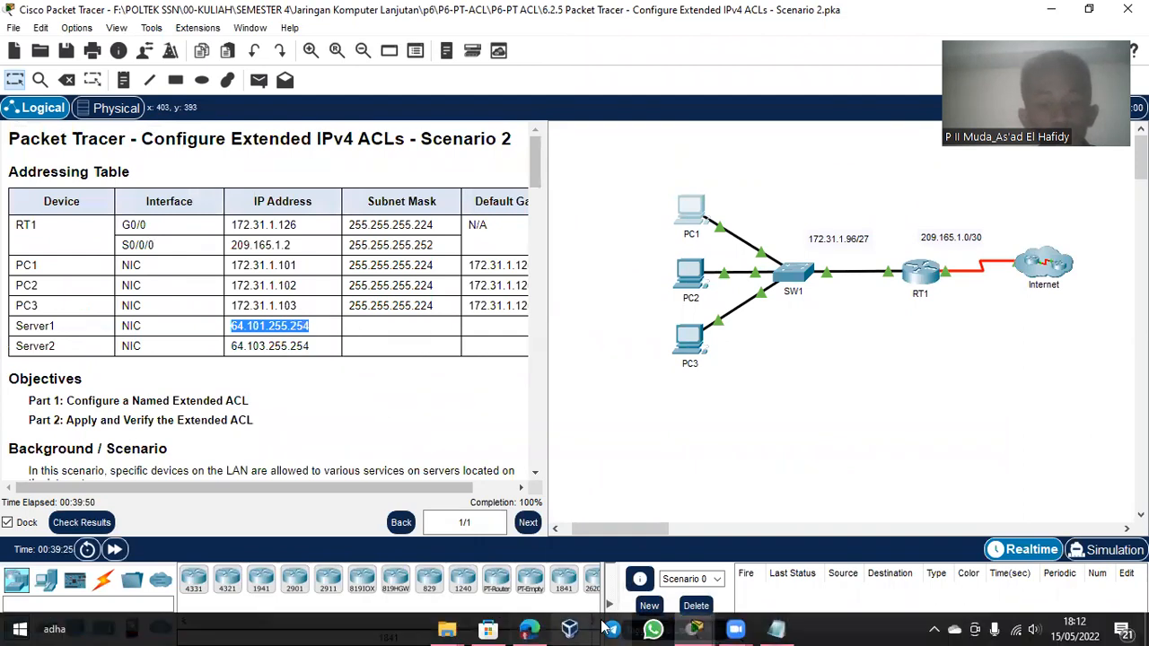
click(694, 629)
click(816, 528)
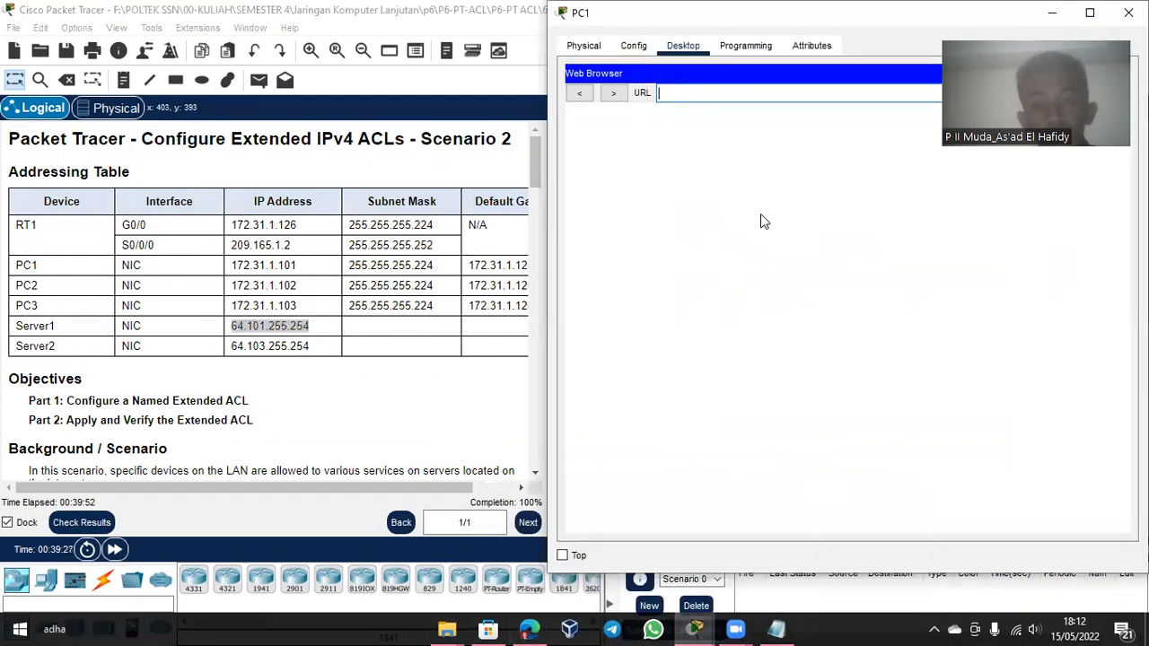
right_click(739, 95)
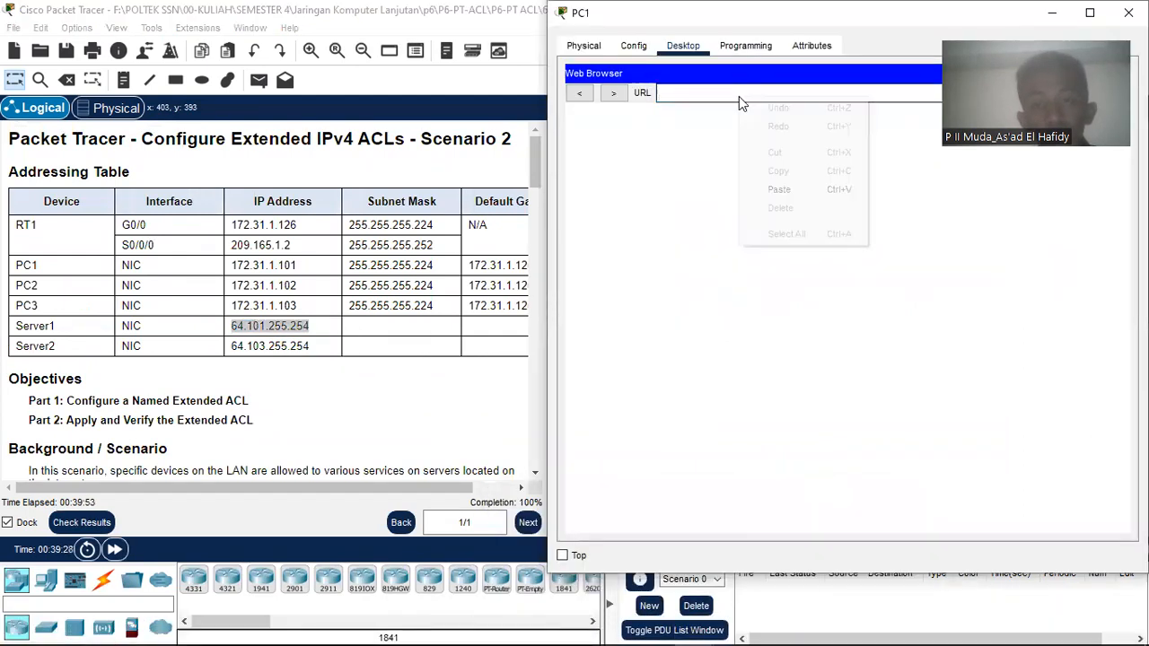
click(785, 190)
key(Return)
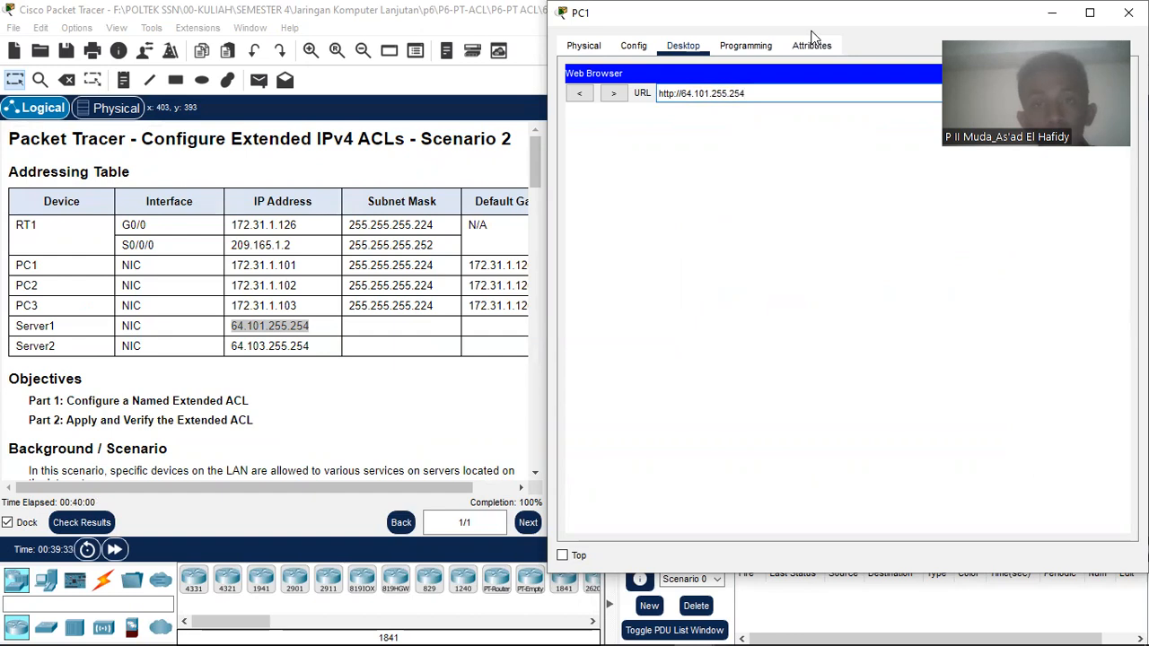
Step: Submit the Server1 address and fast-forward simulation time so the request completes
drag(811, 18, 535, 65)
click(752, 143)
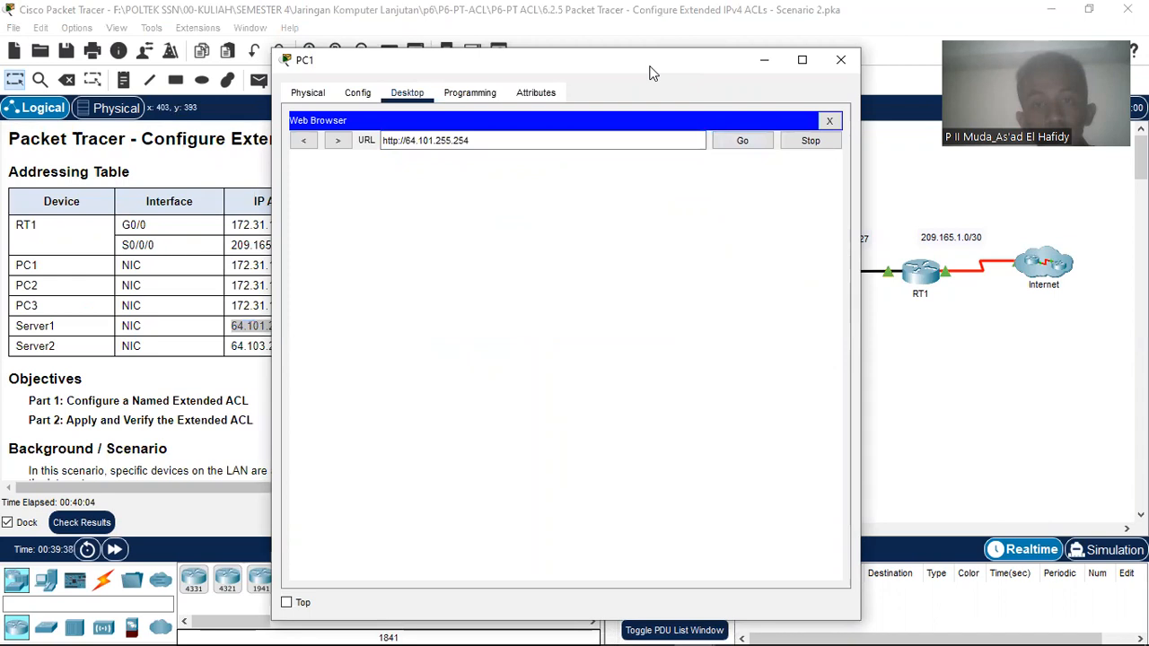
drag(656, 67, 772, 29)
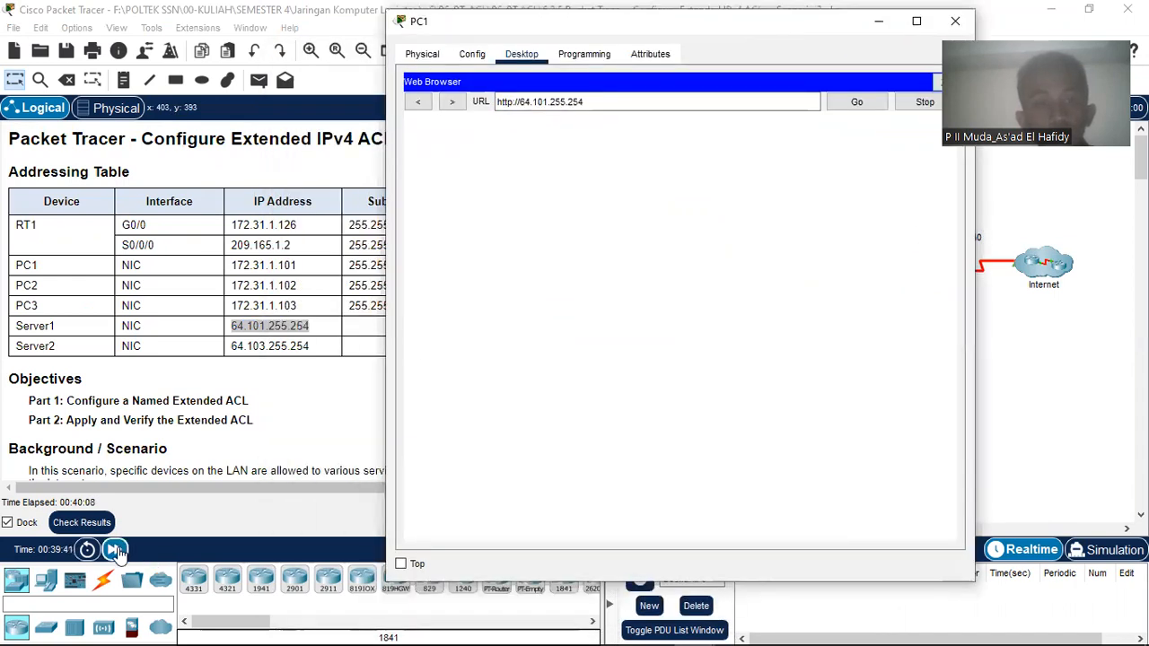
click(117, 551)
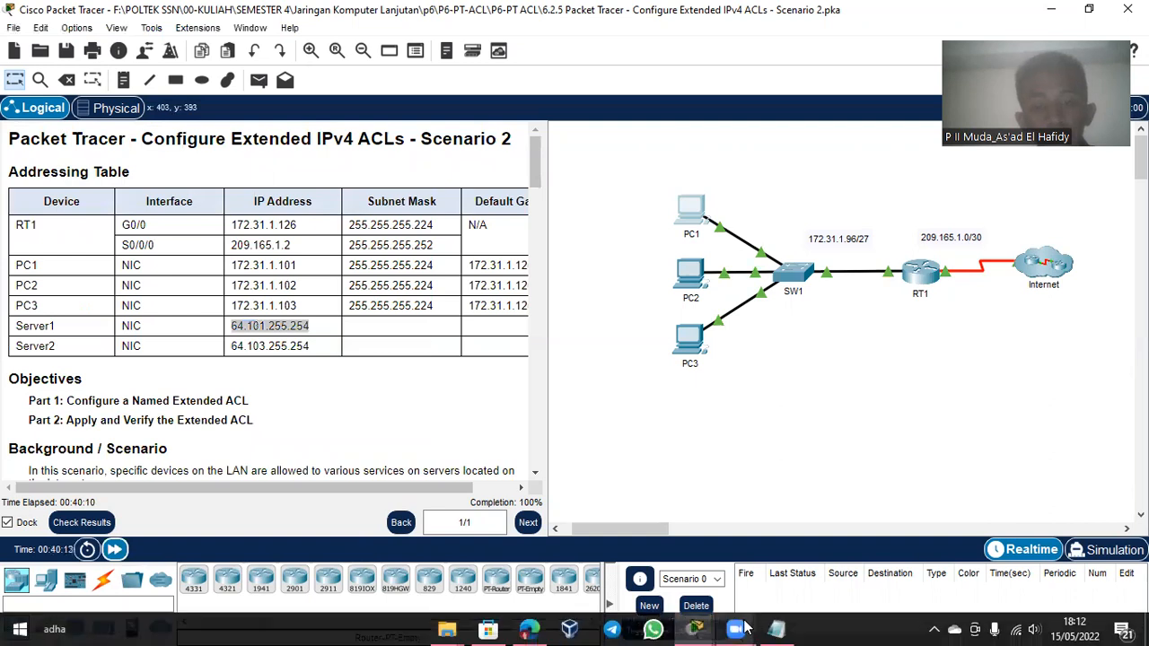
mouse_move(743, 629)
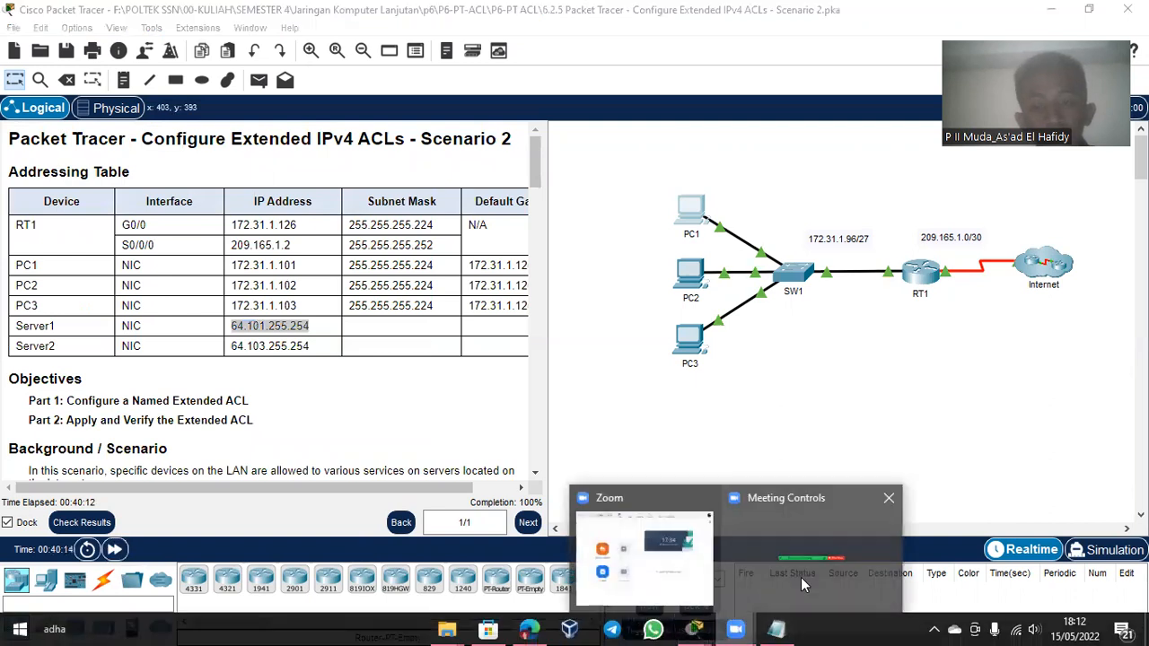
click(846, 546)
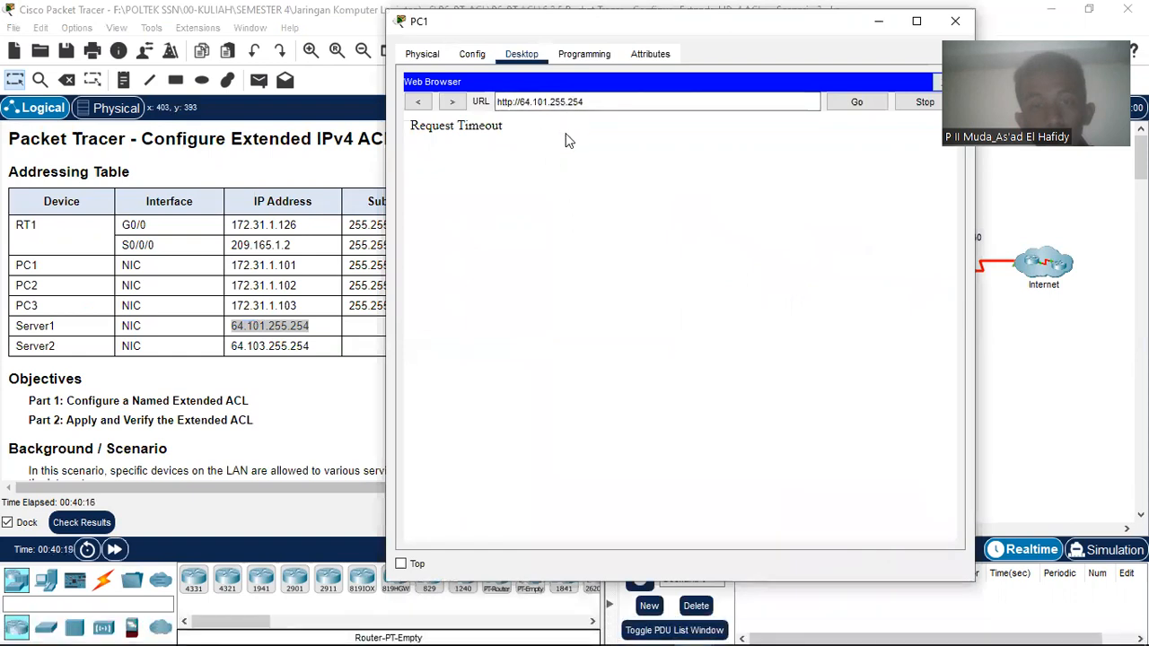
drag(548, 101, 542, 102)
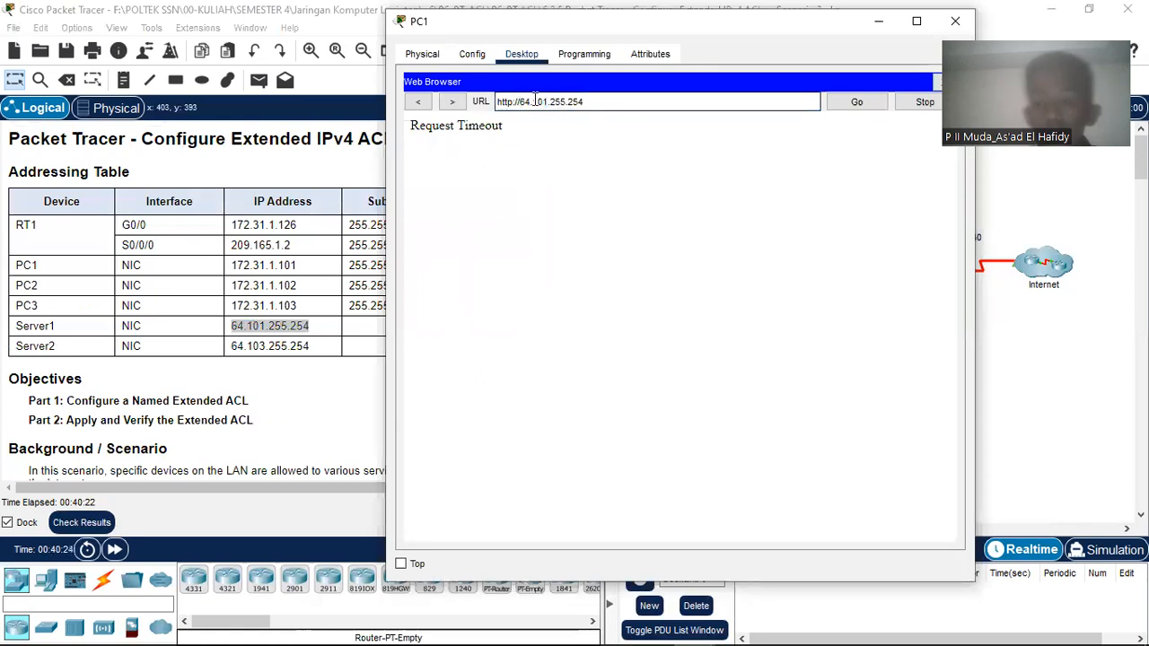
key(BackSpace)
key(BackSpace)
key(BackSpace)
key(BackSpace)
key(BackSpace)
key(BackSpace)
key(BackSpace)
key(Right)
key(Right)
key(Right)
key(Right)
key(BackSpace)
text(3)
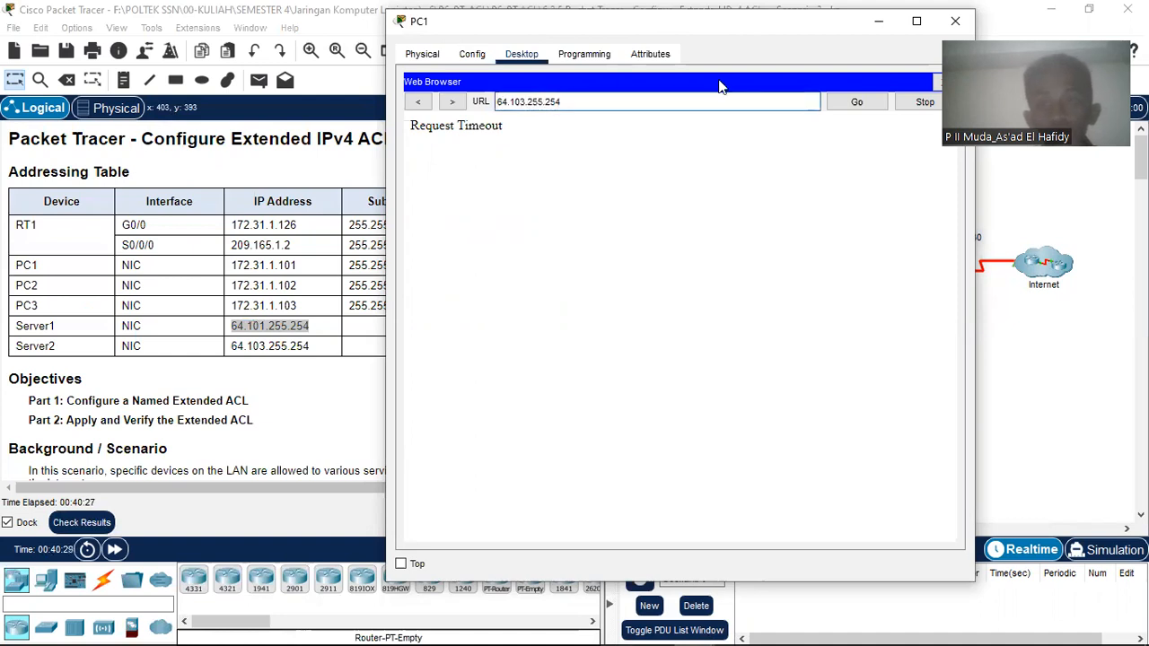
click(854, 102)
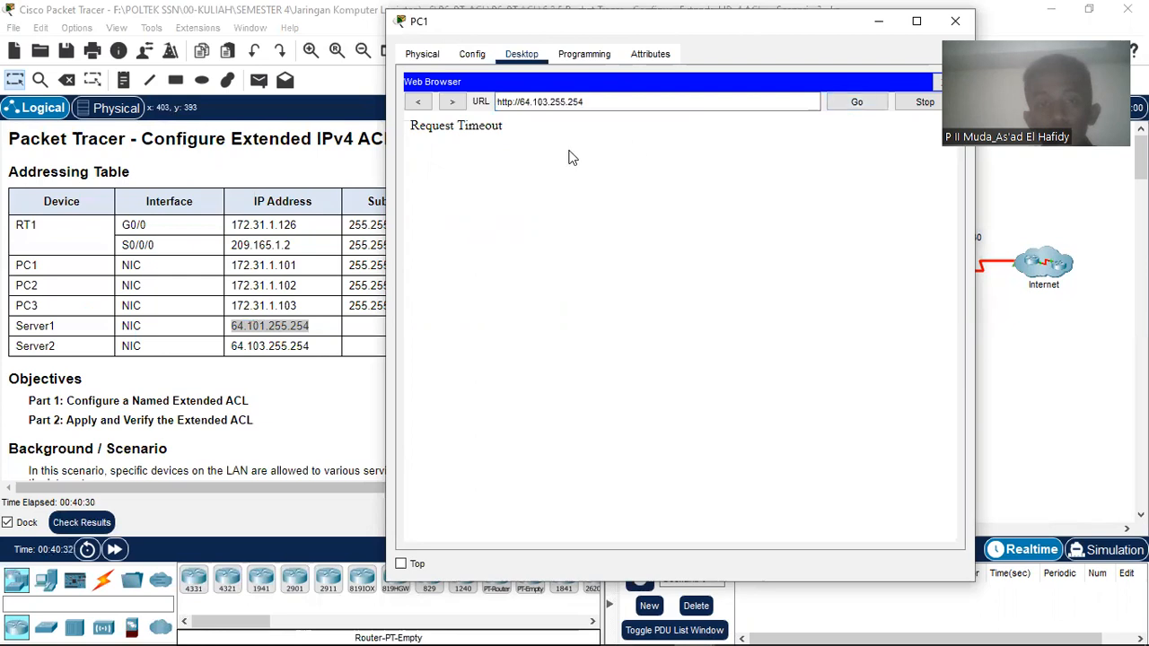
Step: Advance the simulation time and scroll the instructions down to the Step 2 tests
click(120, 551)
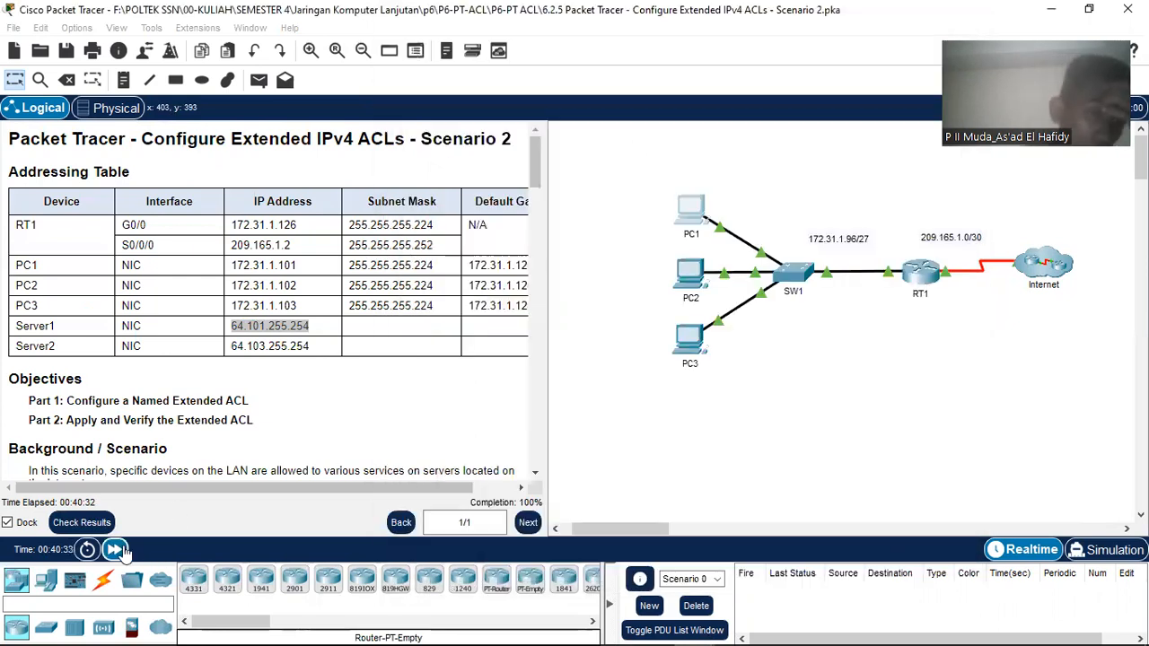
mouse_move(659, 626)
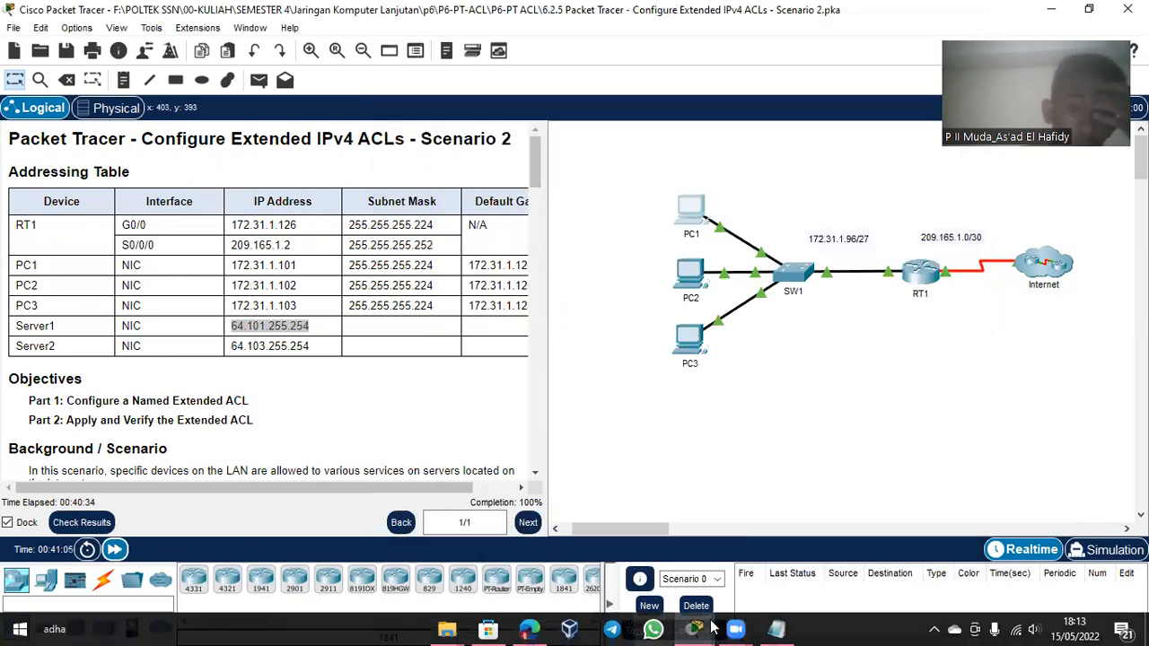
mouse_move(694, 628)
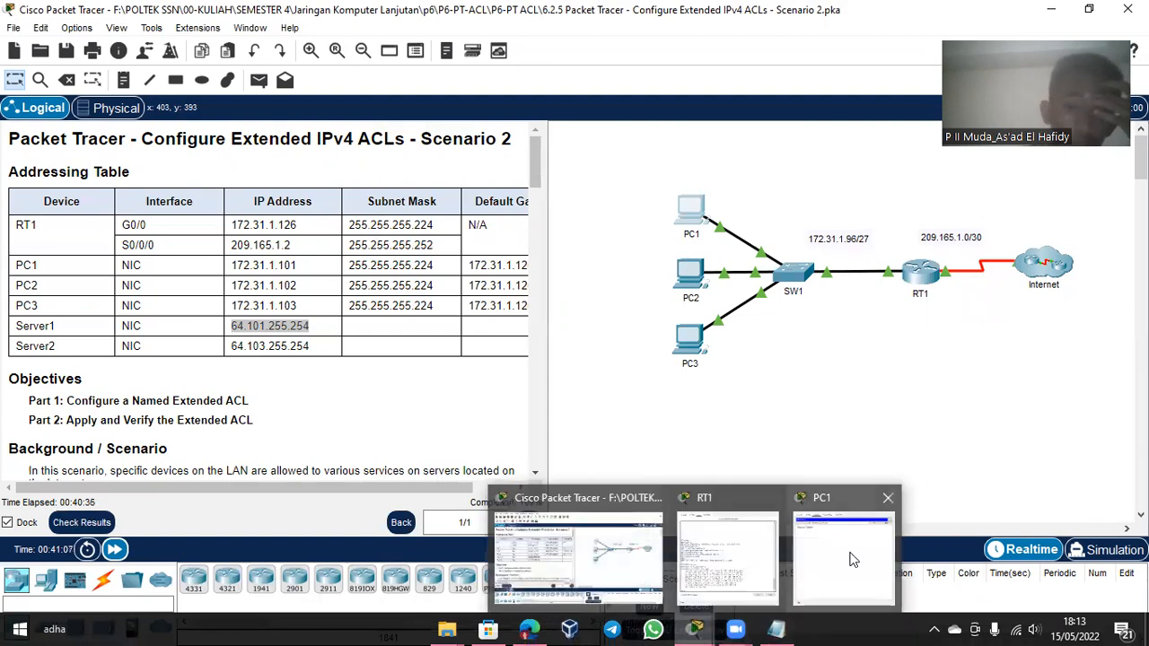
click(854, 560)
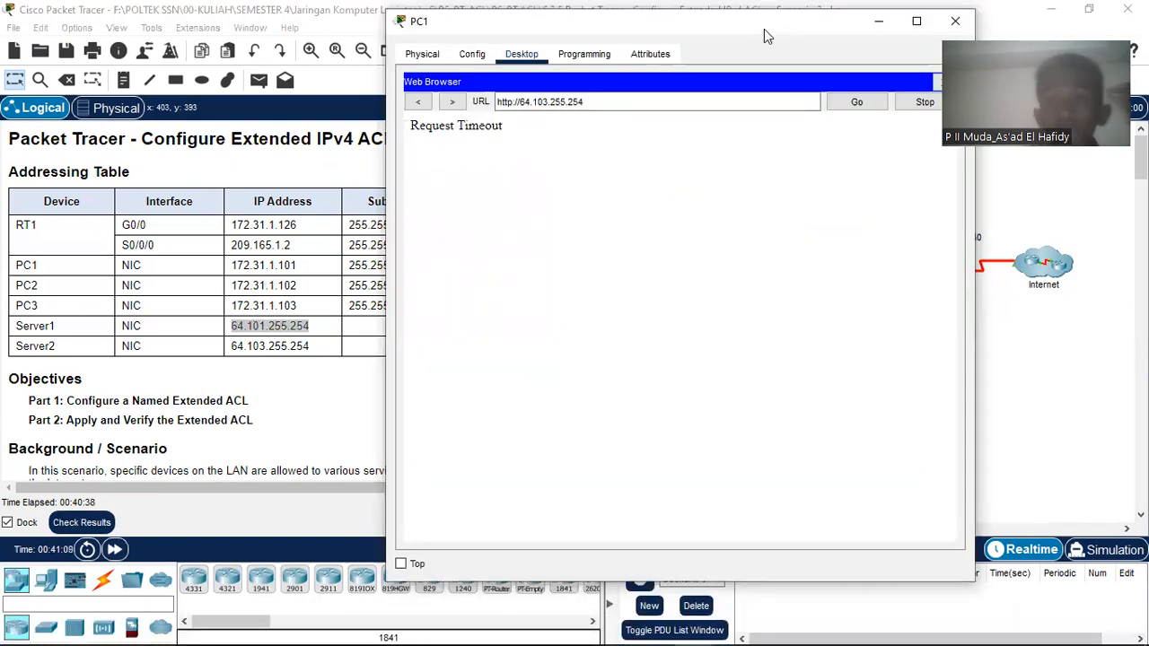
scroll(166, 288, down, 3)
scroll(166, 287, down, 15)
scroll(166, 287, down, 8)
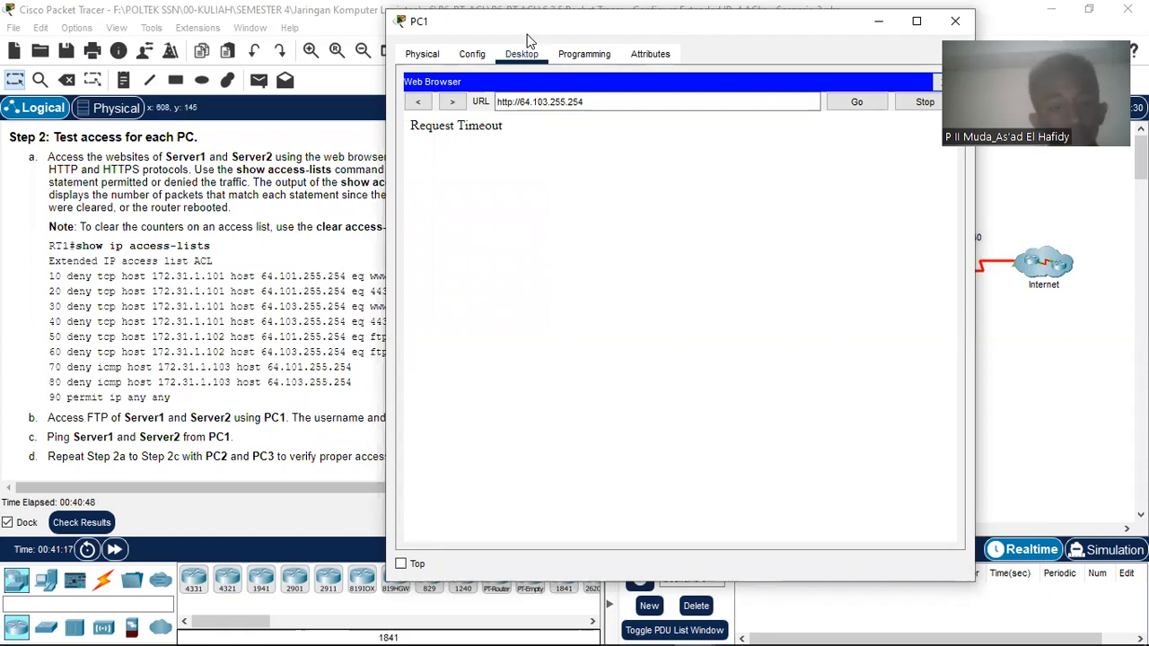
Step: Move PC1's browser window aside and close it
drag(417, 21, 585, 171)
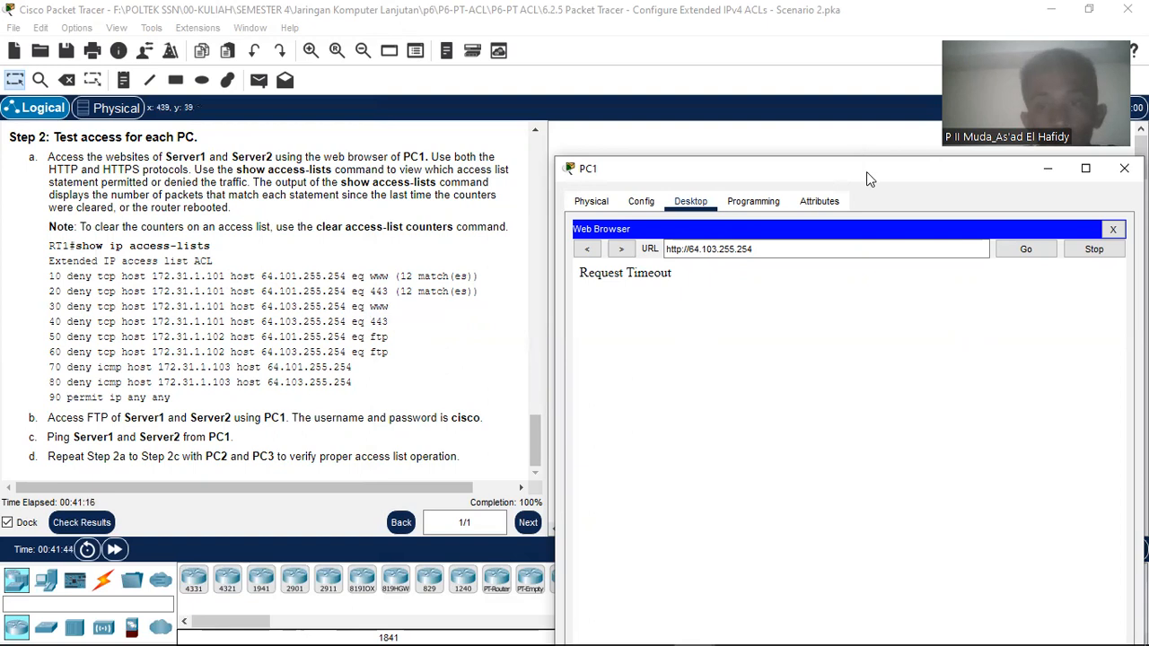
drag(860, 178, 506, 160)
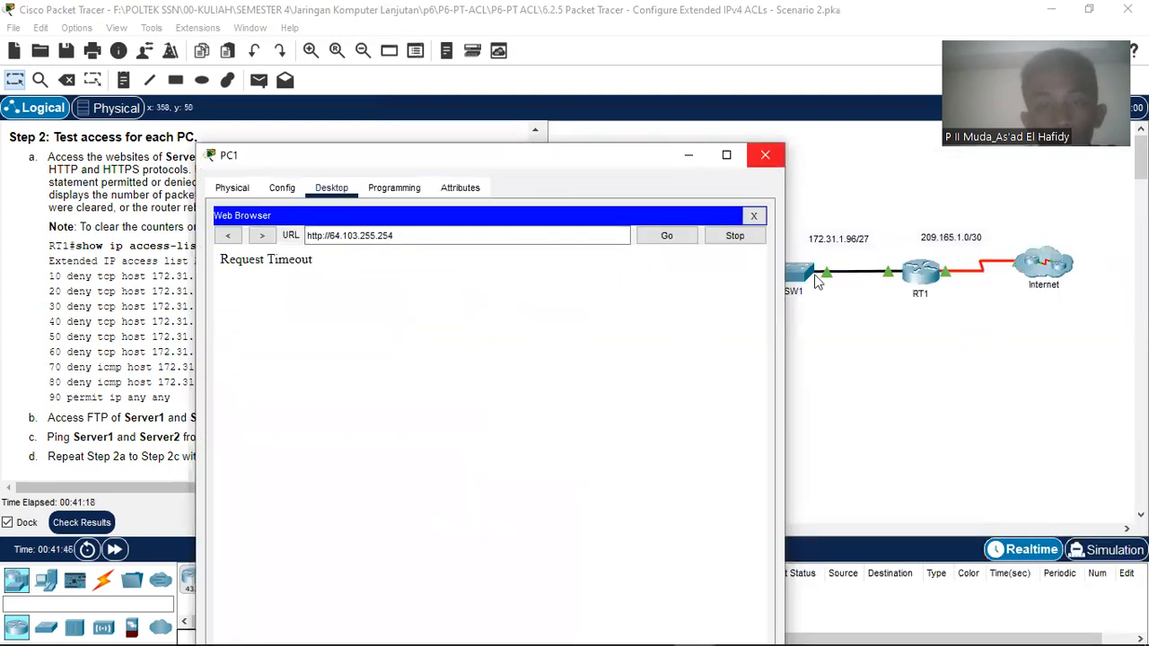
click(767, 151)
scroll(344, 305, up, 2)
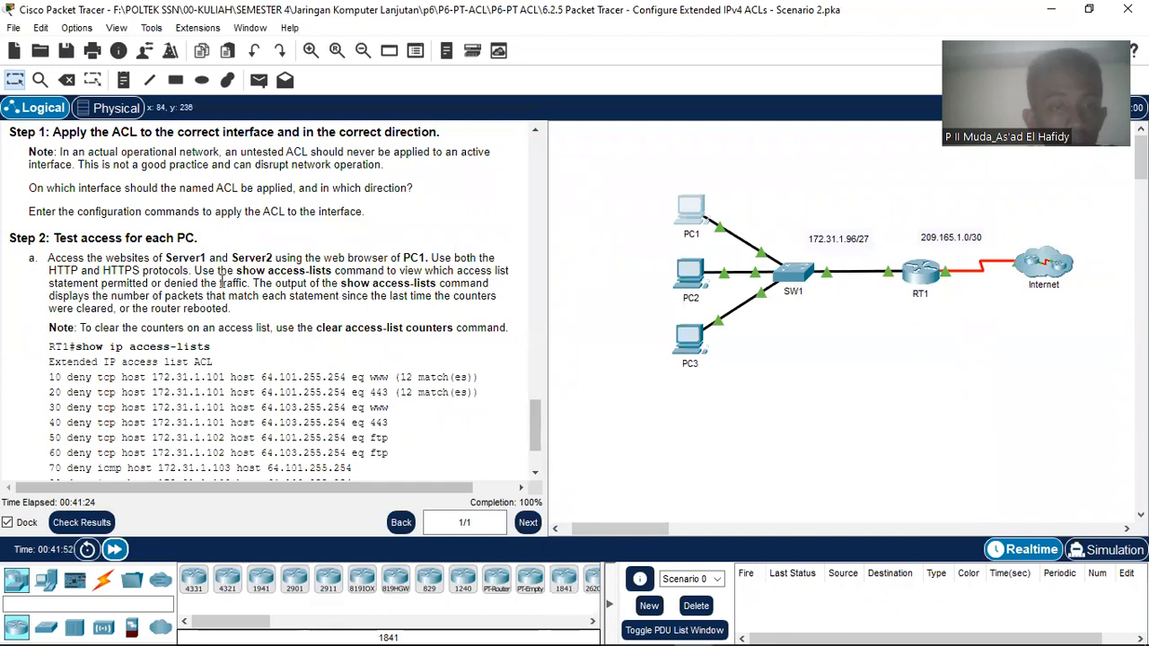
click(697, 212)
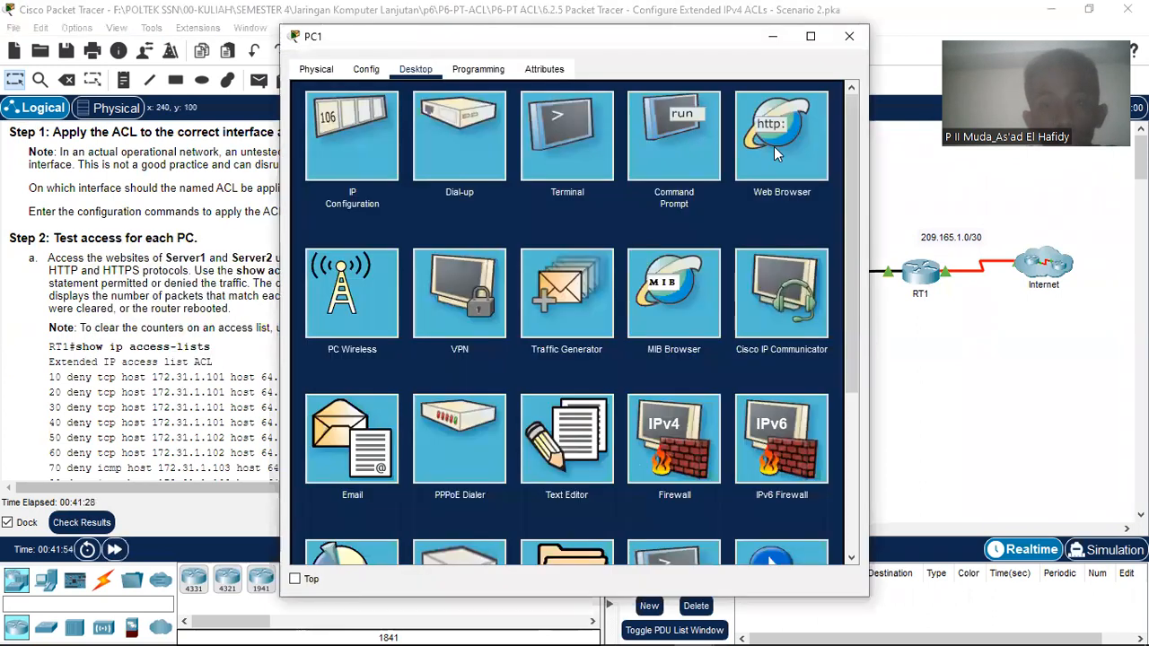
click(759, 152)
click(559, 120)
text(h)
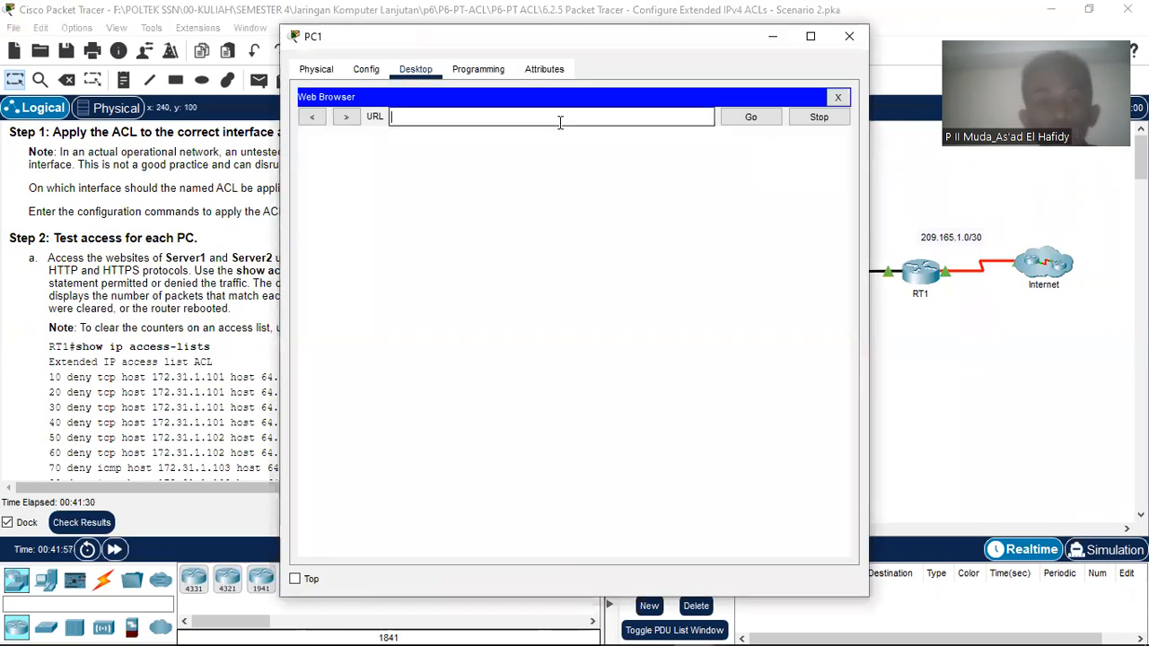
text(ttp)
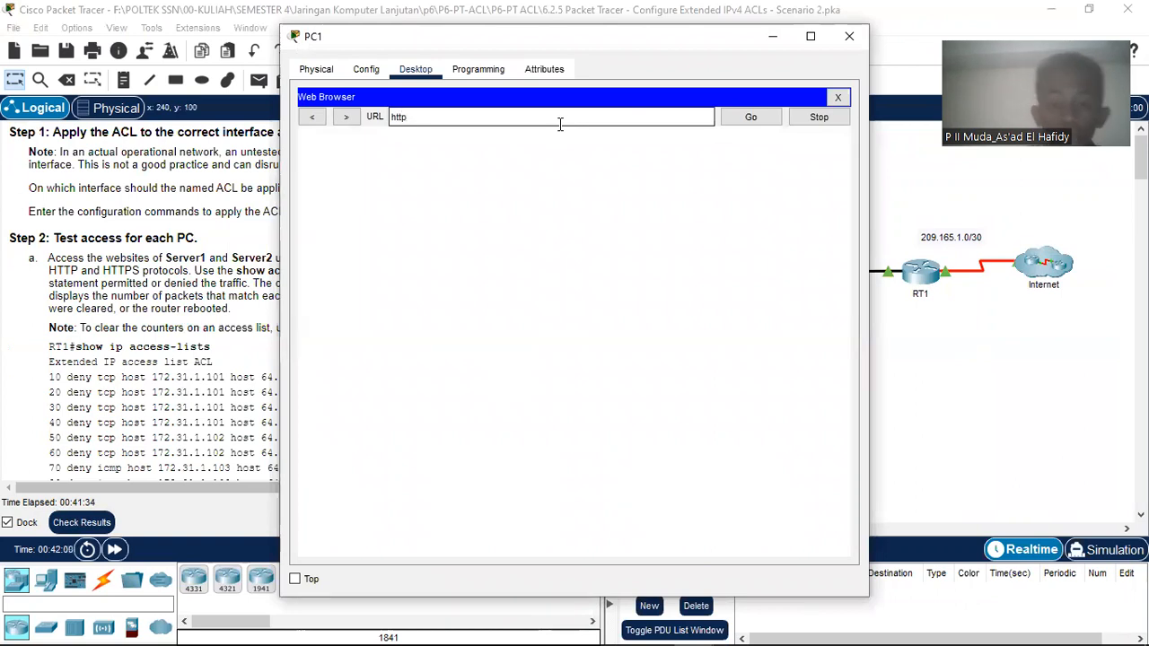
text(://)
right_click(559, 124)
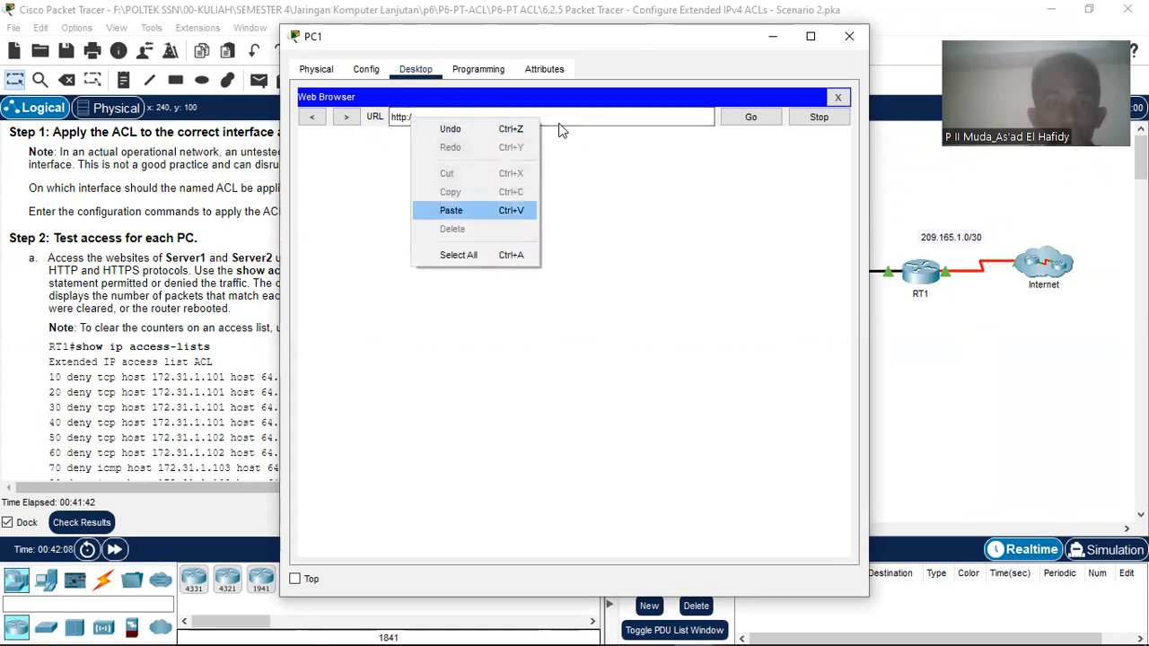
click(451, 210)
key(Return)
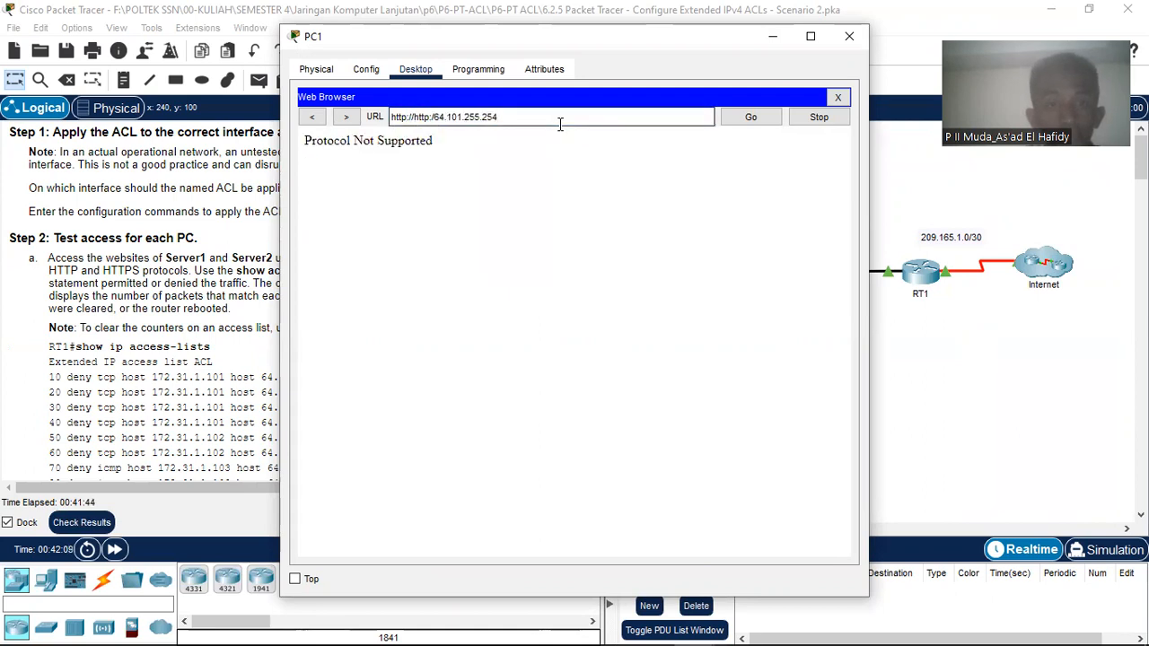
click(412, 117)
key(BackSpace)
key(BackSpace)
key(BackSpace)
key(BackSpace)
key(BackSpace)
key(BackSpace)
key(BackSpace)
key(Right)
key(Right)
key(Right)
text(s)
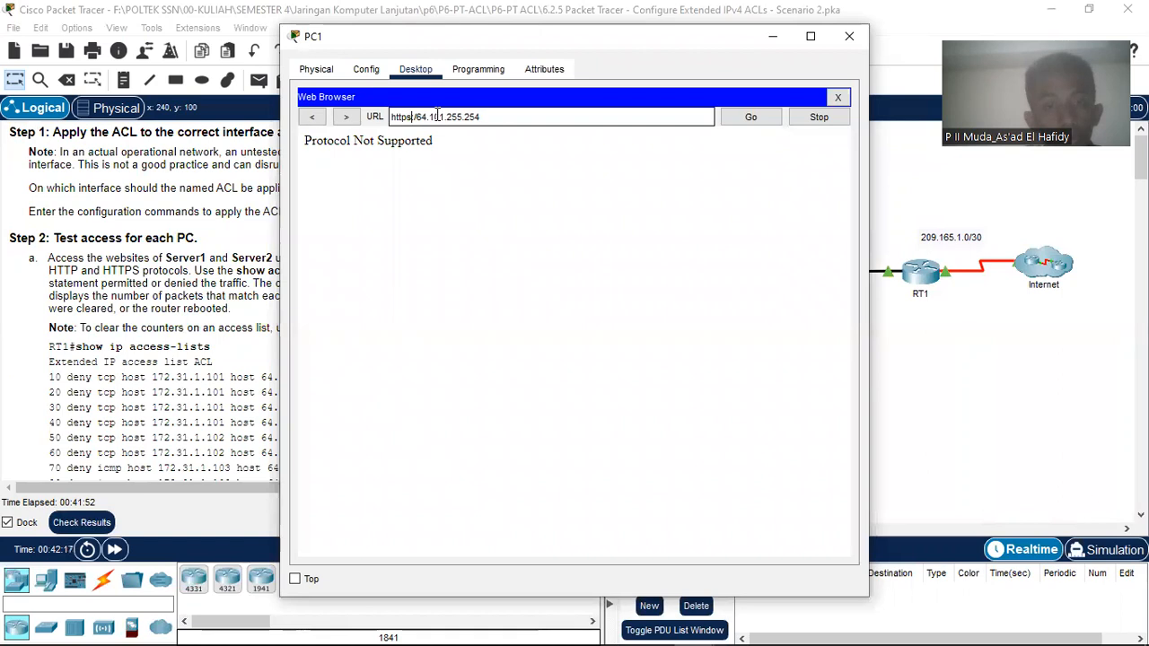
key(Return)
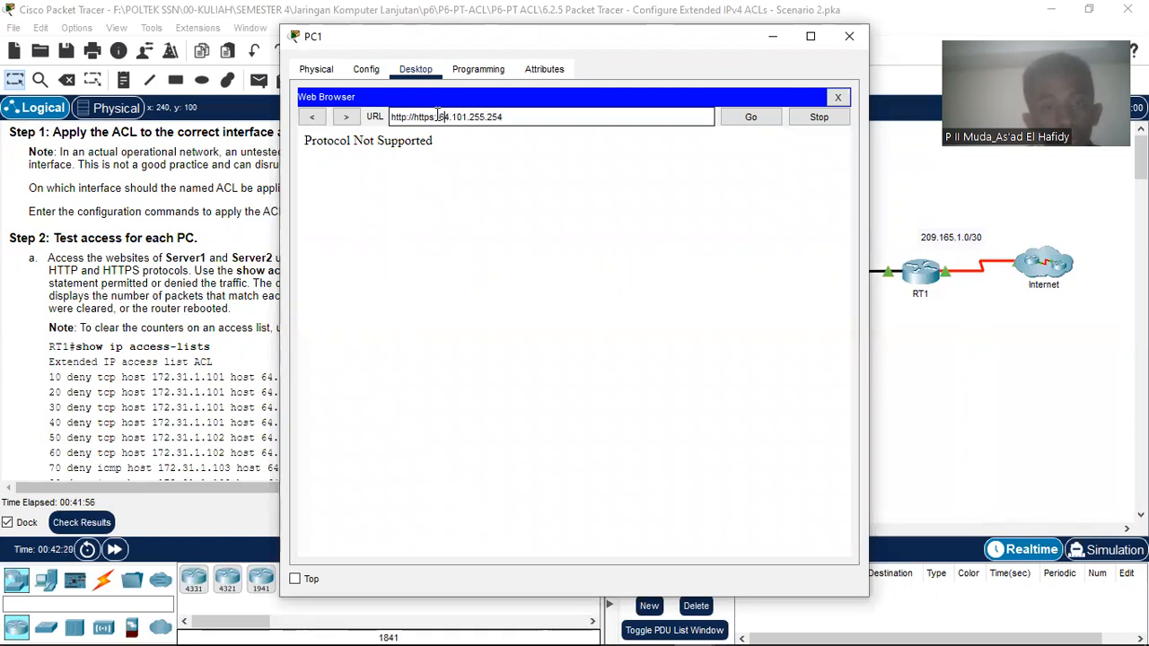
key(BackSpace)
key(BackSpace)
key(BackSpace)
key(BackSpace)
key(BackSpace)
key(BackSpace)
key(BackSpace)
key(Delete)
key(Delete)
key(Delete)
key(Delete)
key(Delete)
key(Delete)
key(Delete)
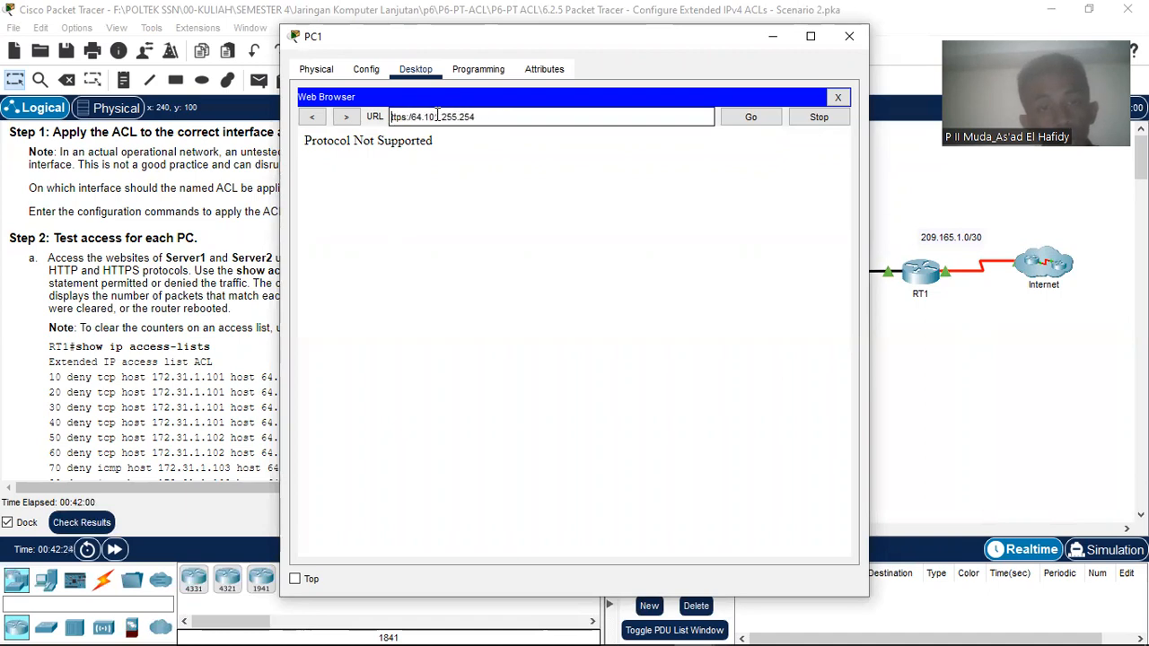
text(http://)
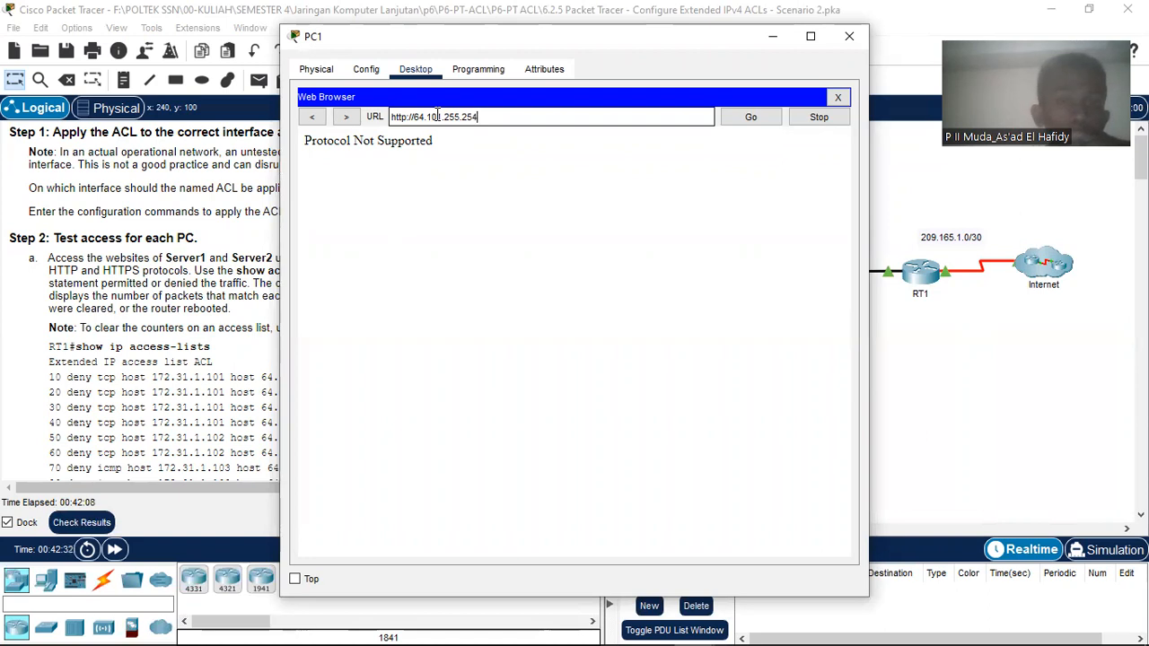
Step: Close PC1 and run show ip access-lists on RT1: 63 matches on 10, 12 on 30
click(851, 37)
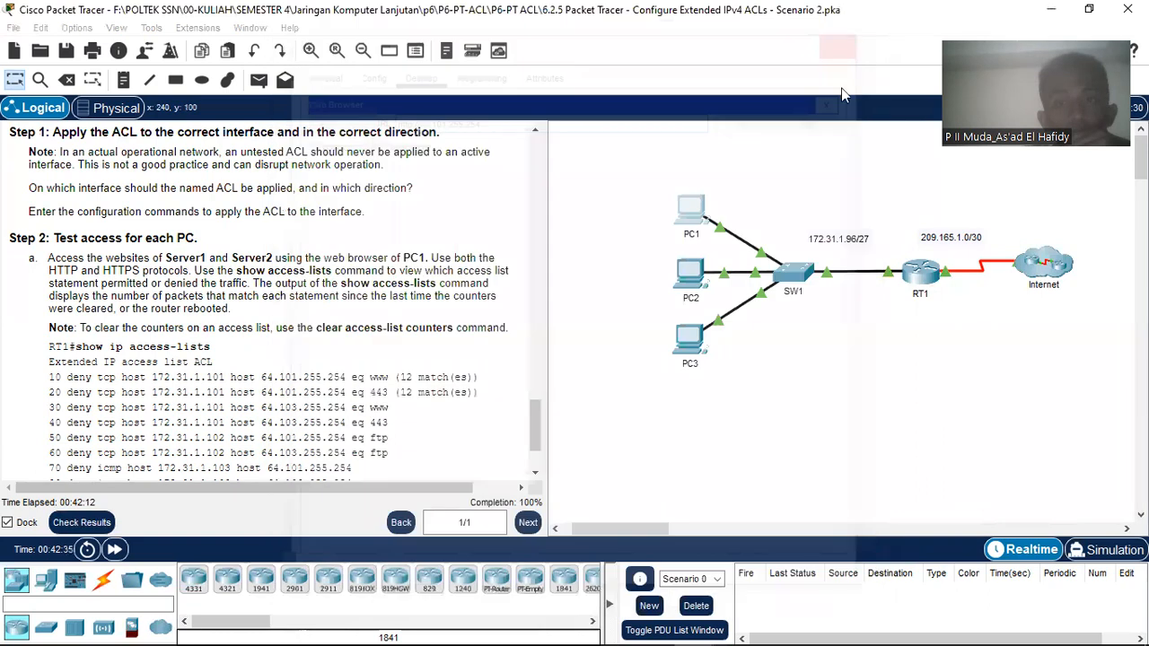
click(924, 281)
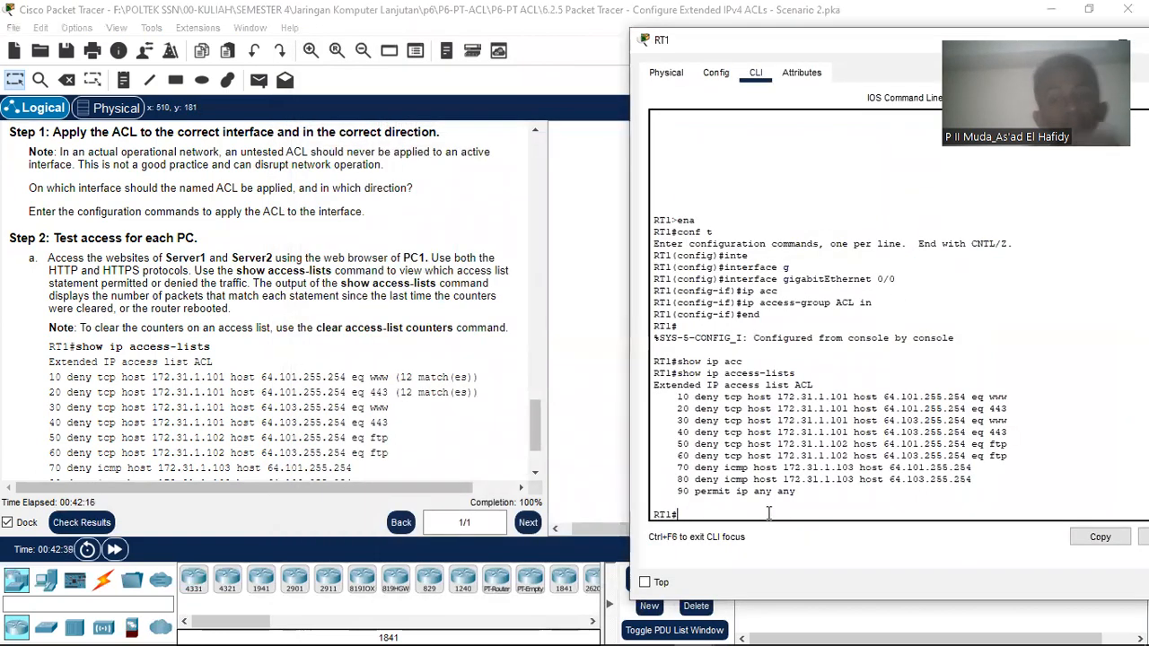
text(show )
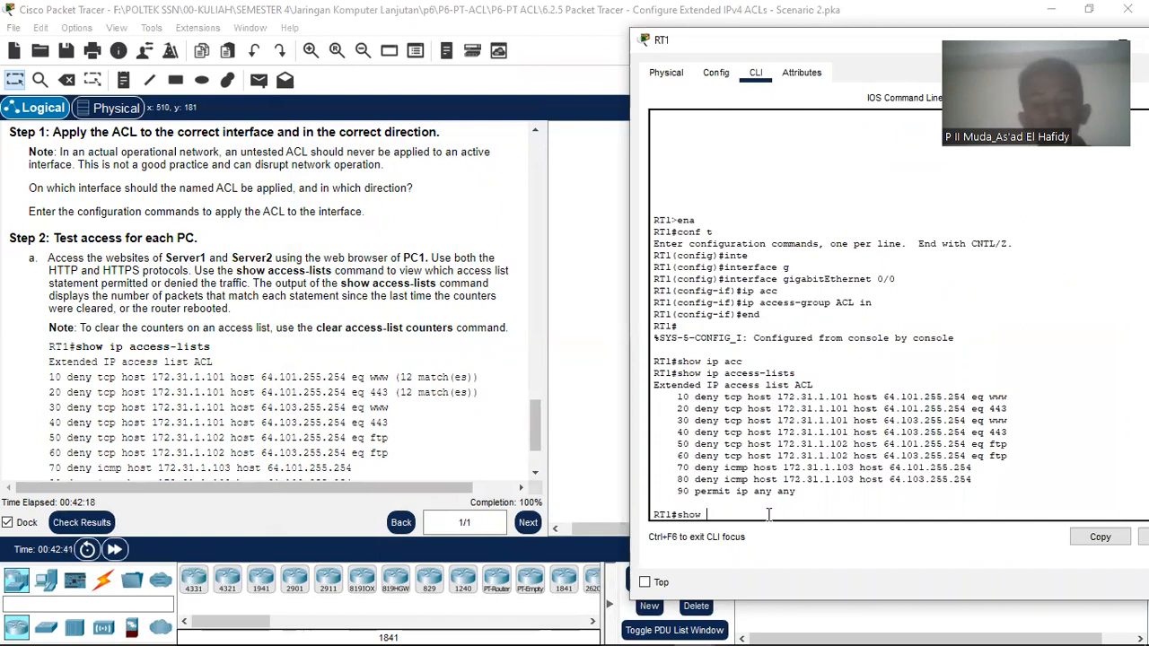
text(ip a)
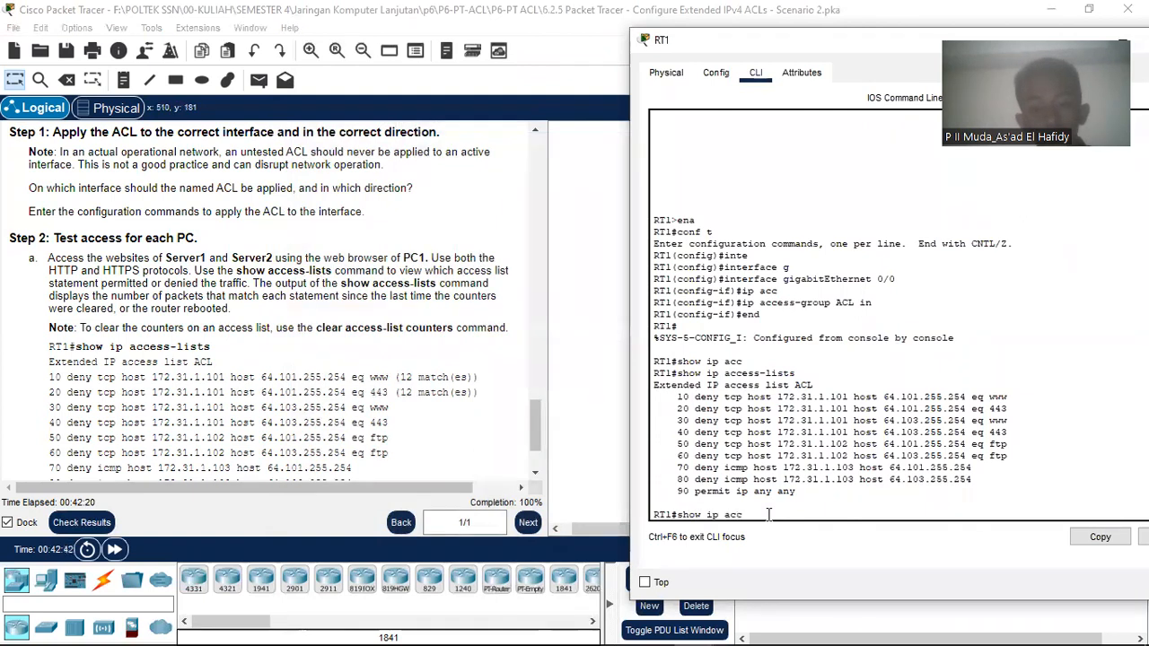
text(cc)
key(Tab)
key(Return)
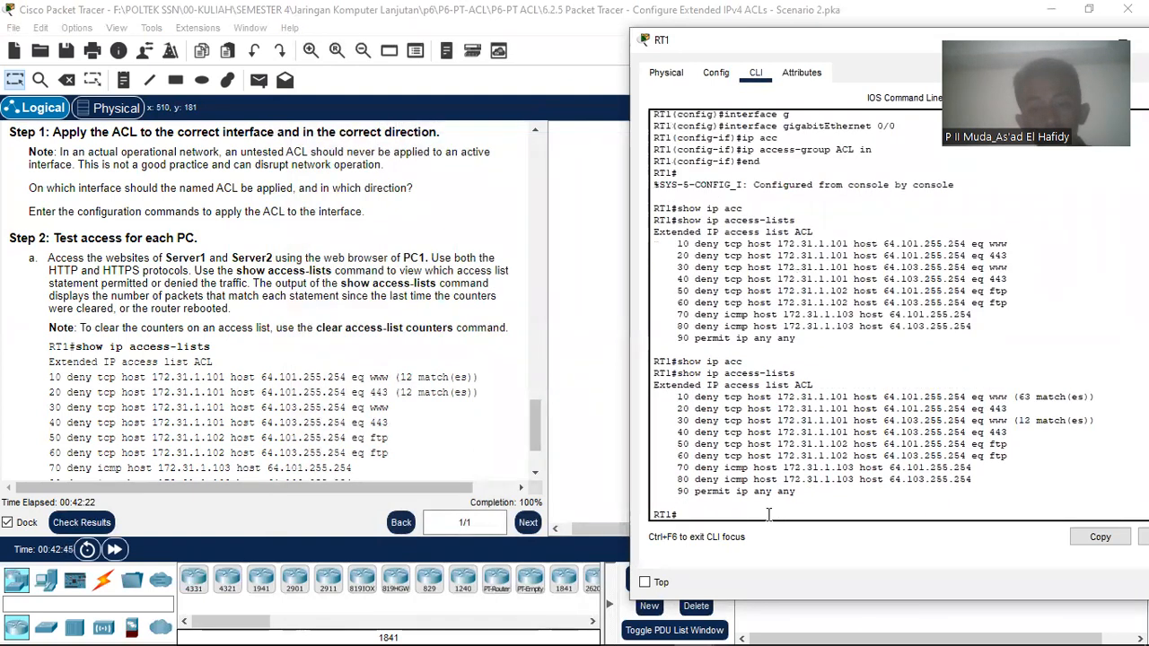
Step: Run end on RT1 and close its window
text(end)
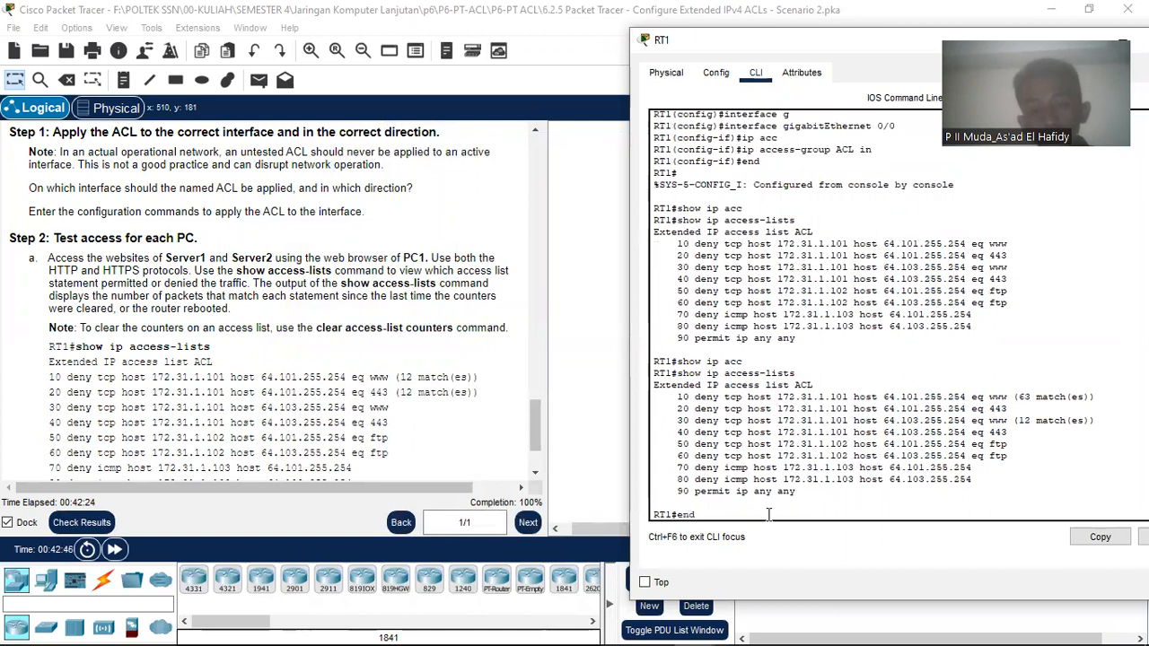
key(Return)
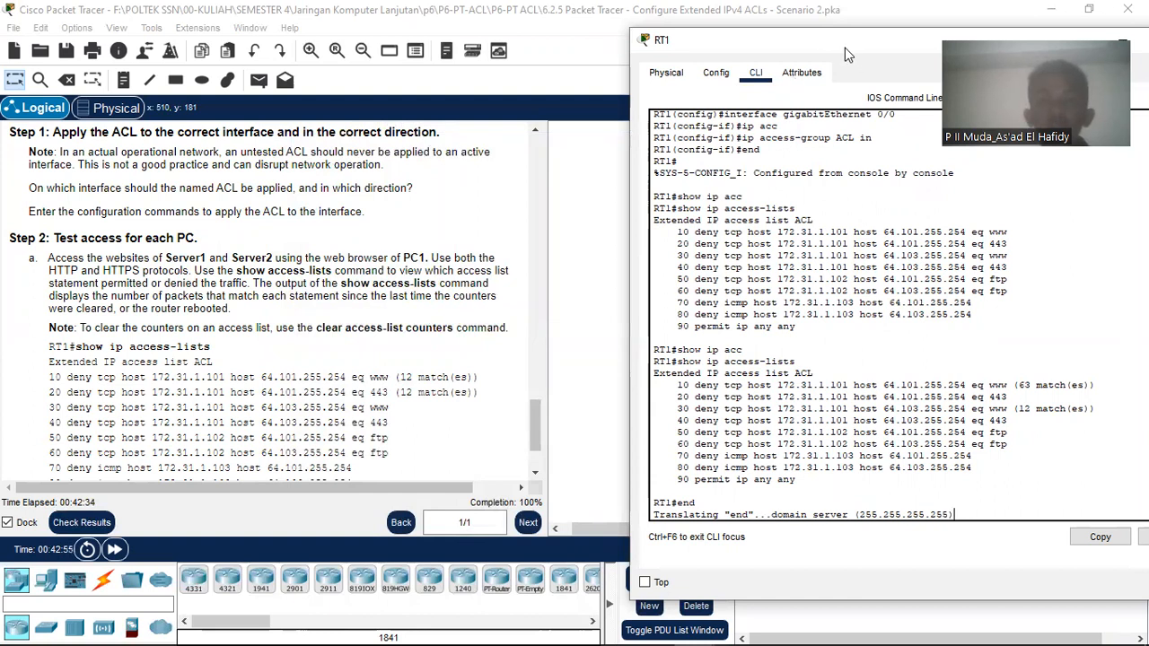
drag(845, 47, 533, 41)
click(901, 40)
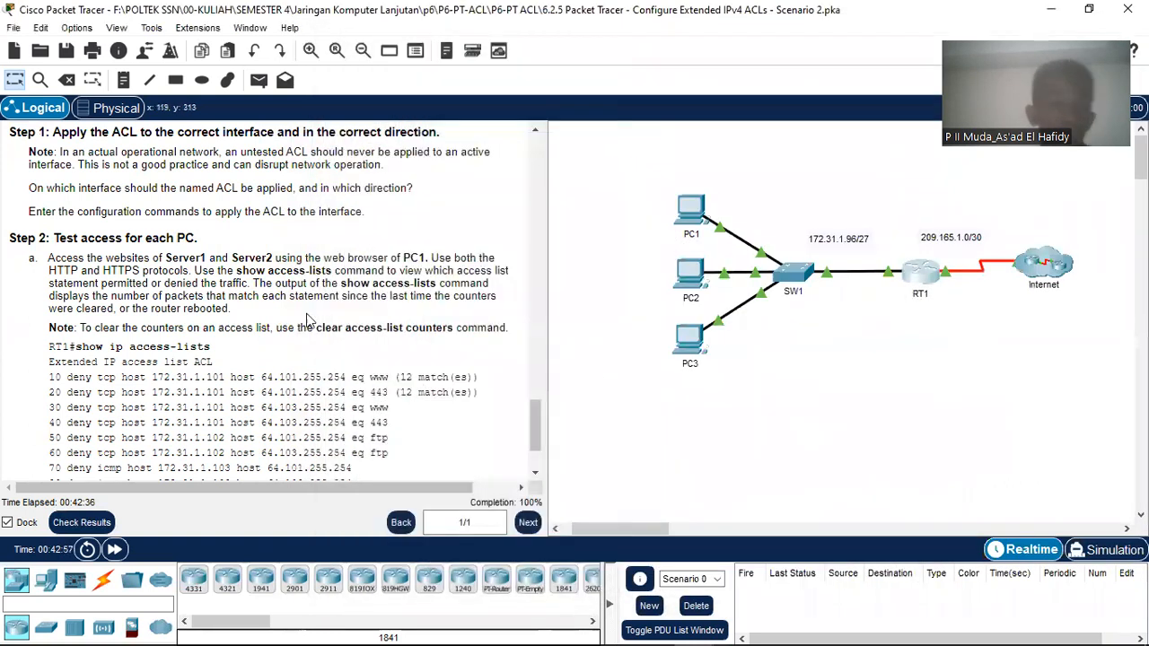
Step: From PC1's command prompt, start an FTP connection to 64.101.255.254
scroll(308, 320, down, 3)
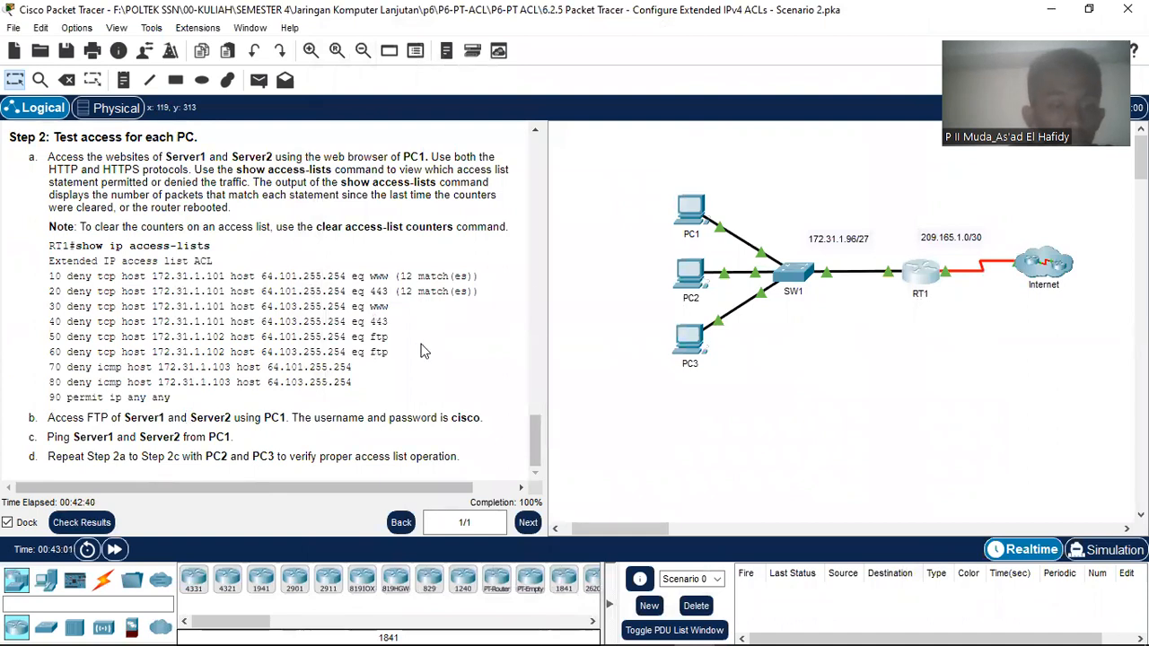
click(694, 222)
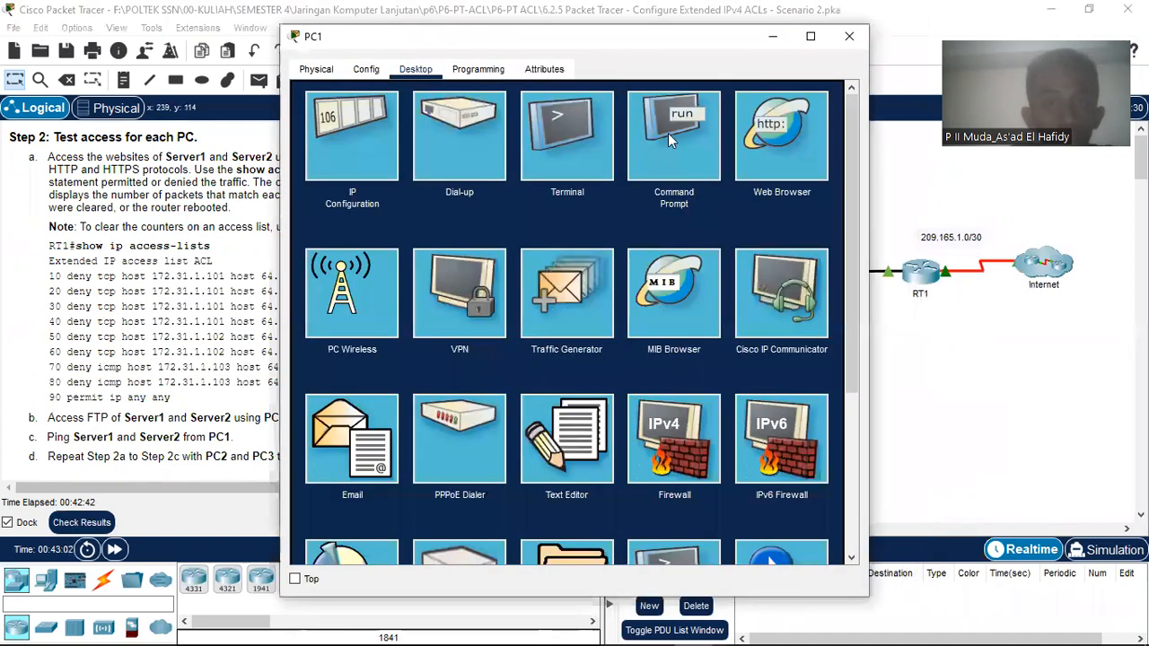
click(668, 134)
text(ftp)
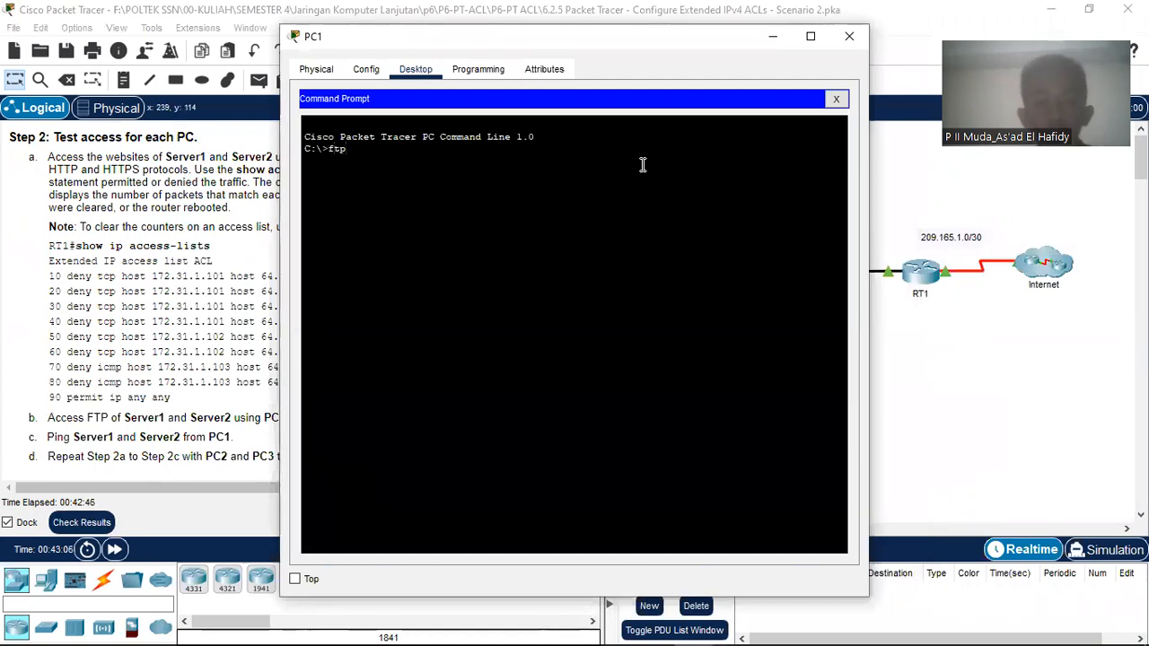
right_click(642, 169)
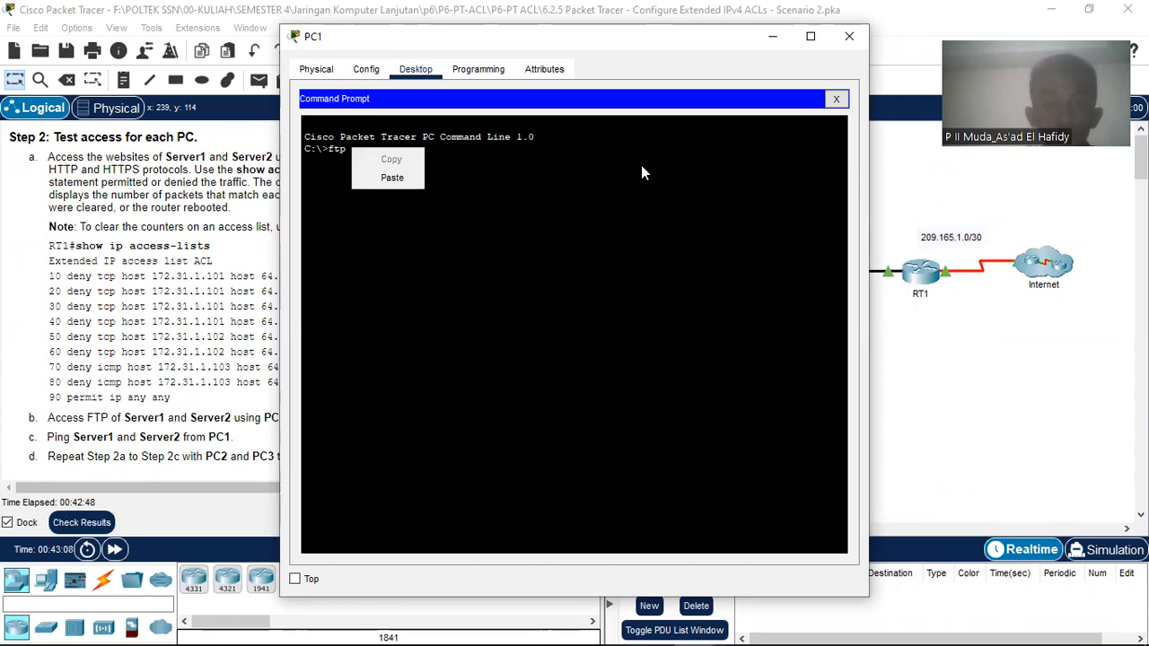
key(Down)
key(Return)
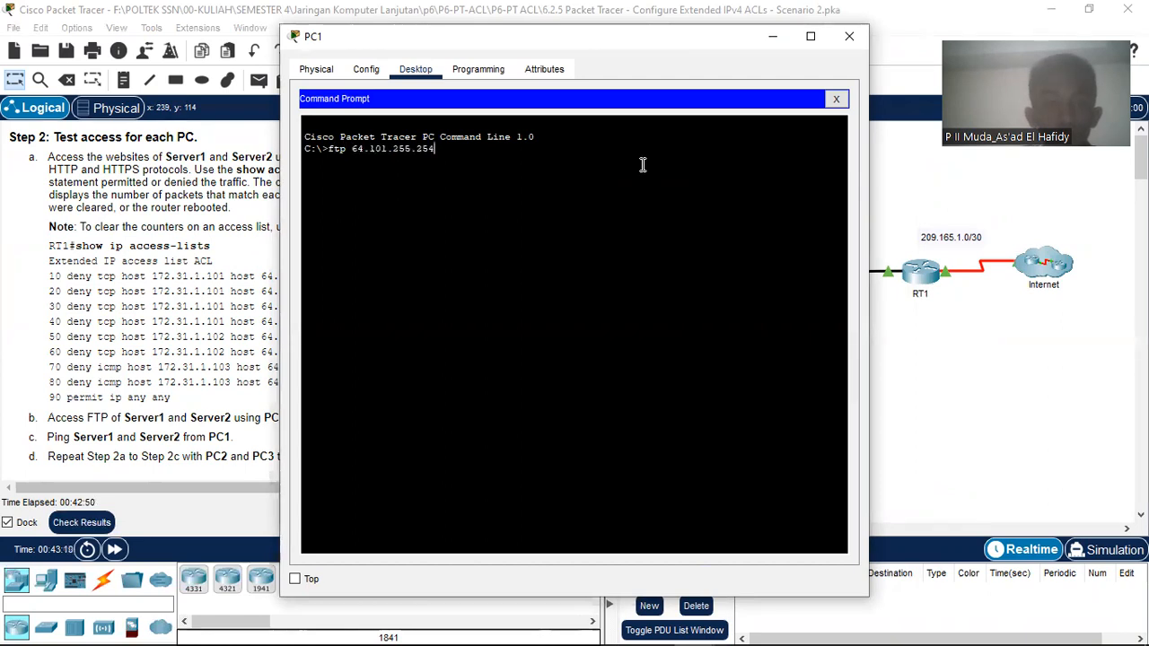
key(Return)
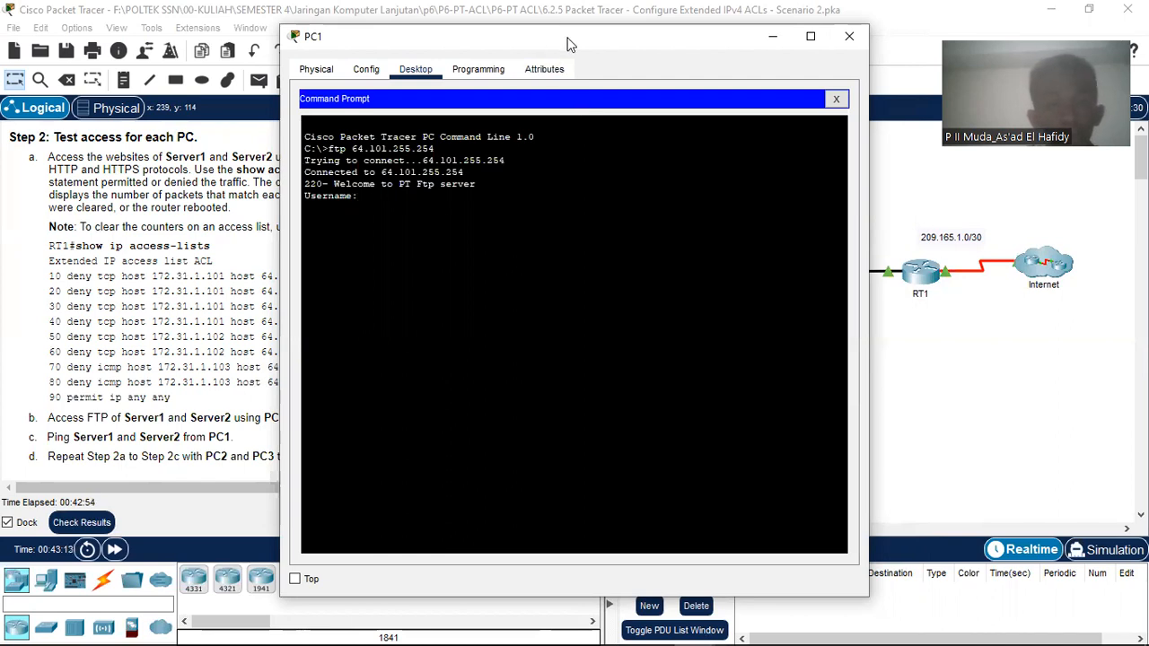
Step: Log in to Server1's FTP with the lab username and password, then quit the session
drag(307, 49, 567, 37)
text(cisco)
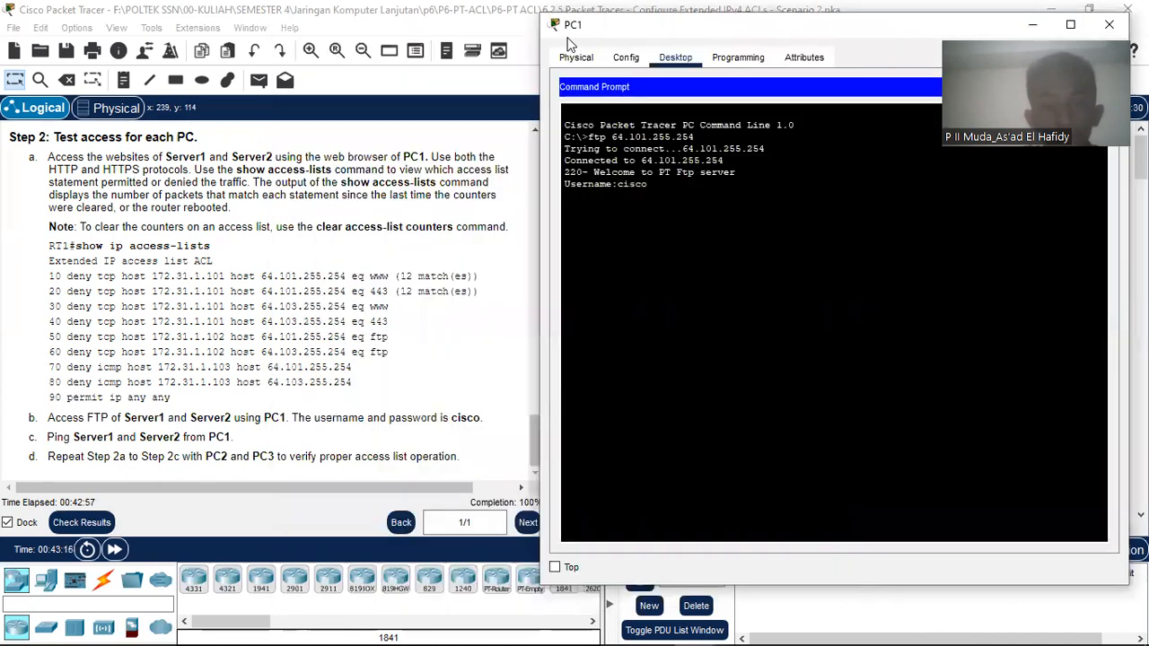
key(Return)
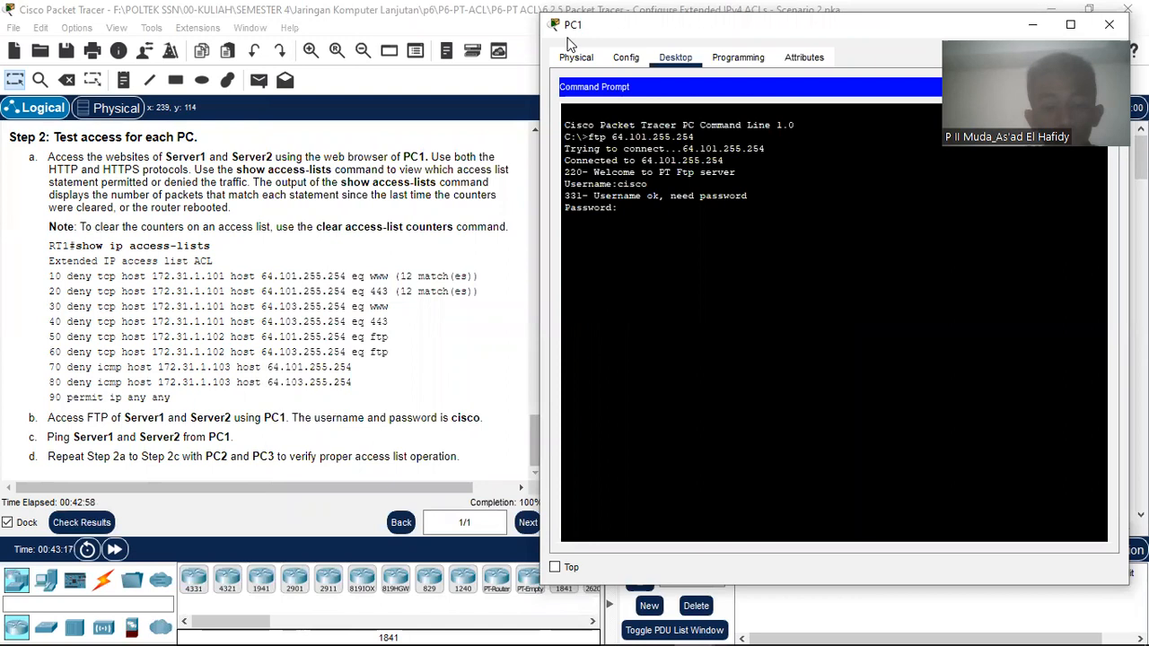
text(cisco)
key(Return)
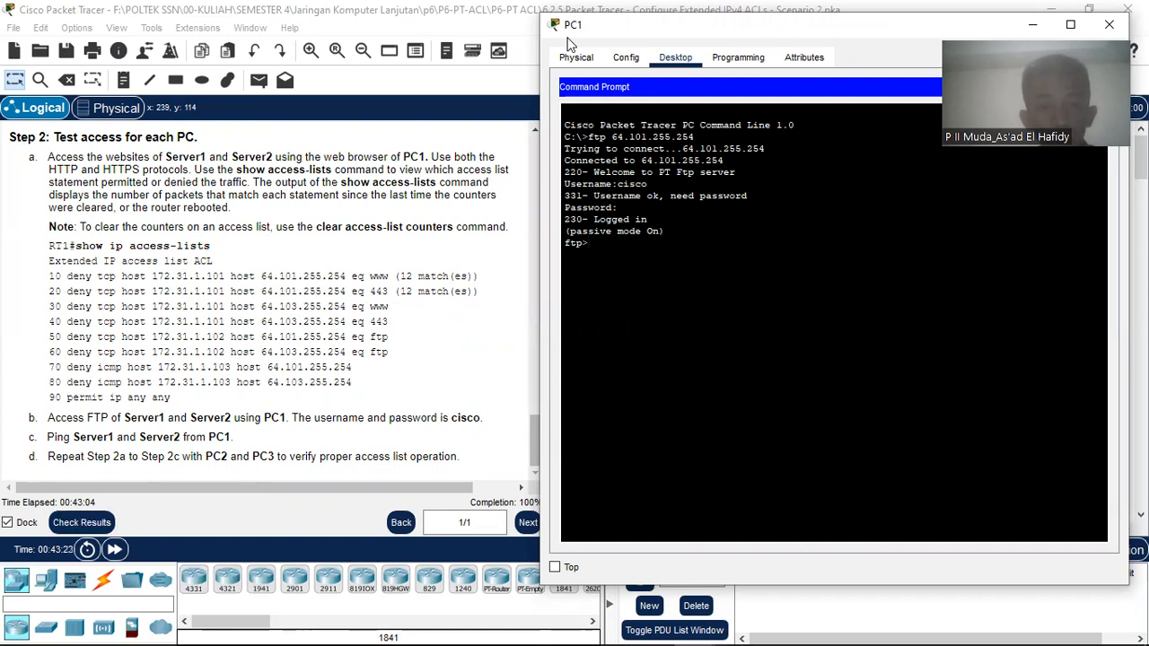
text(d)
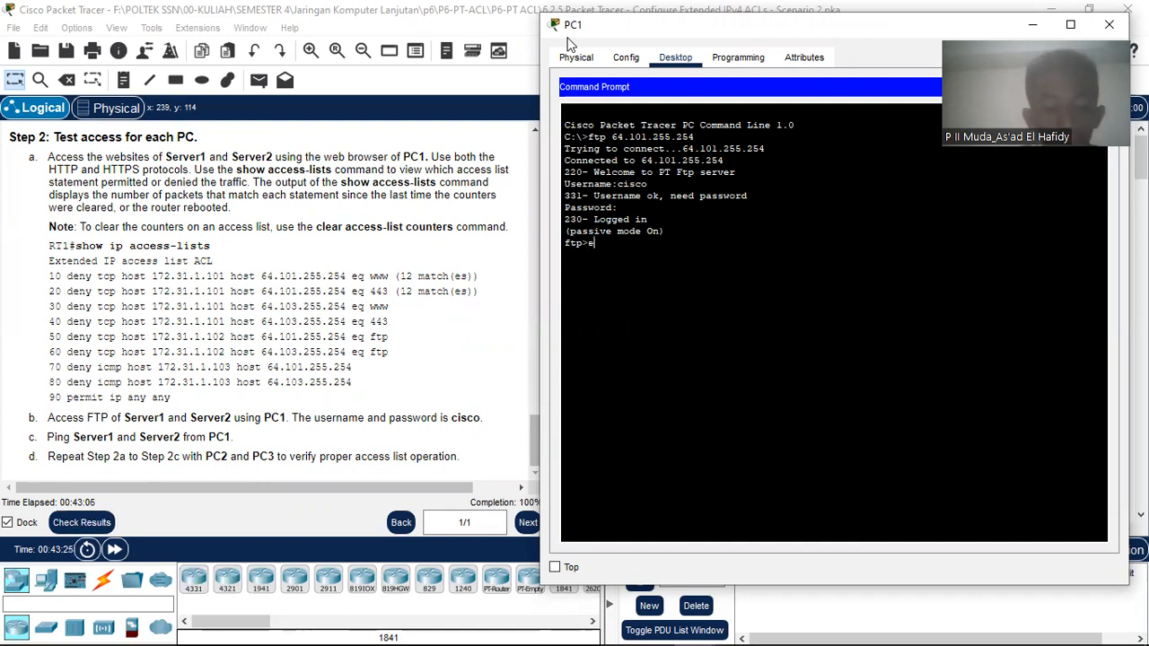
text(uit)
key(Return)
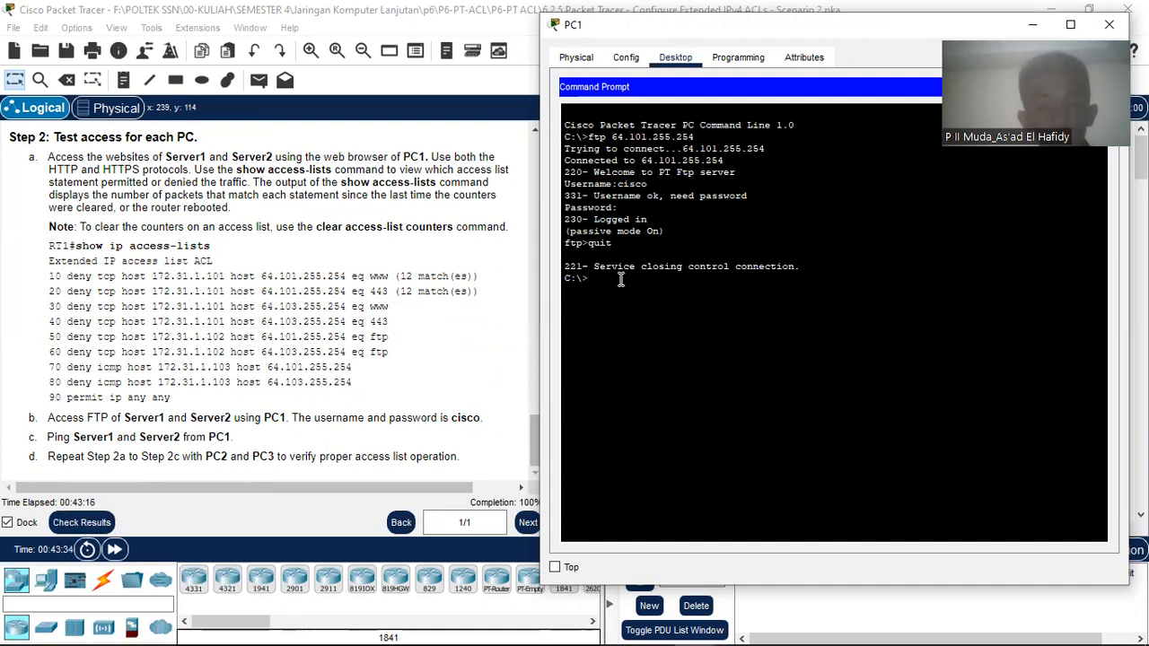
Step: Ping Server1 at 64.101.255.254 from PC1
text(ping)
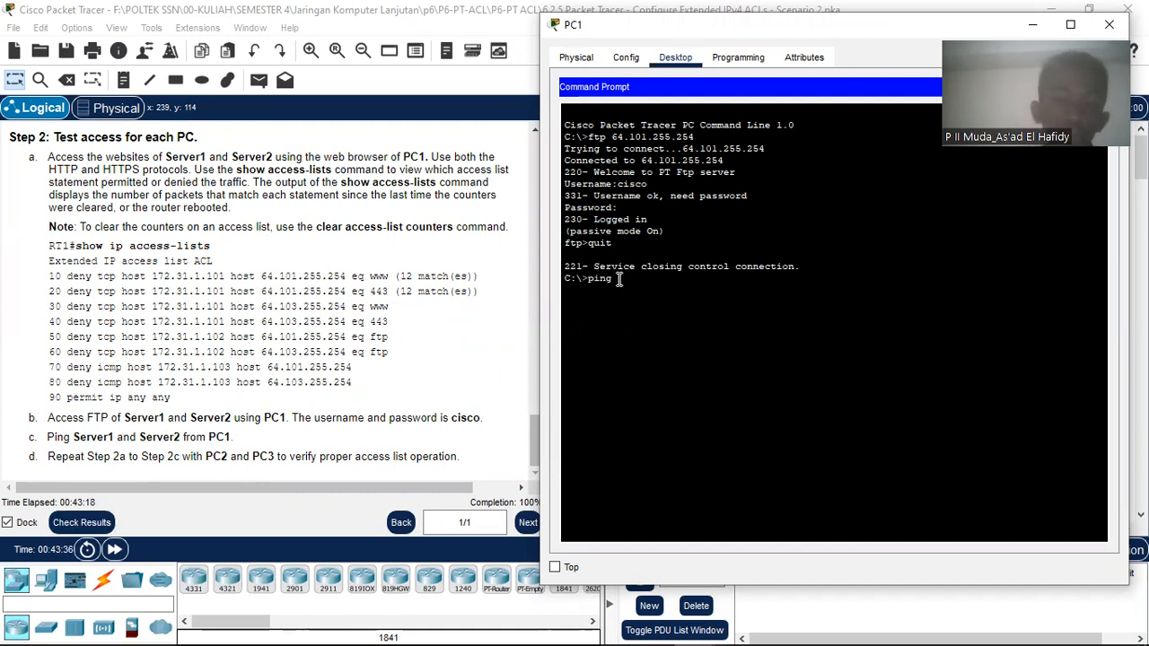
right_click(618, 280)
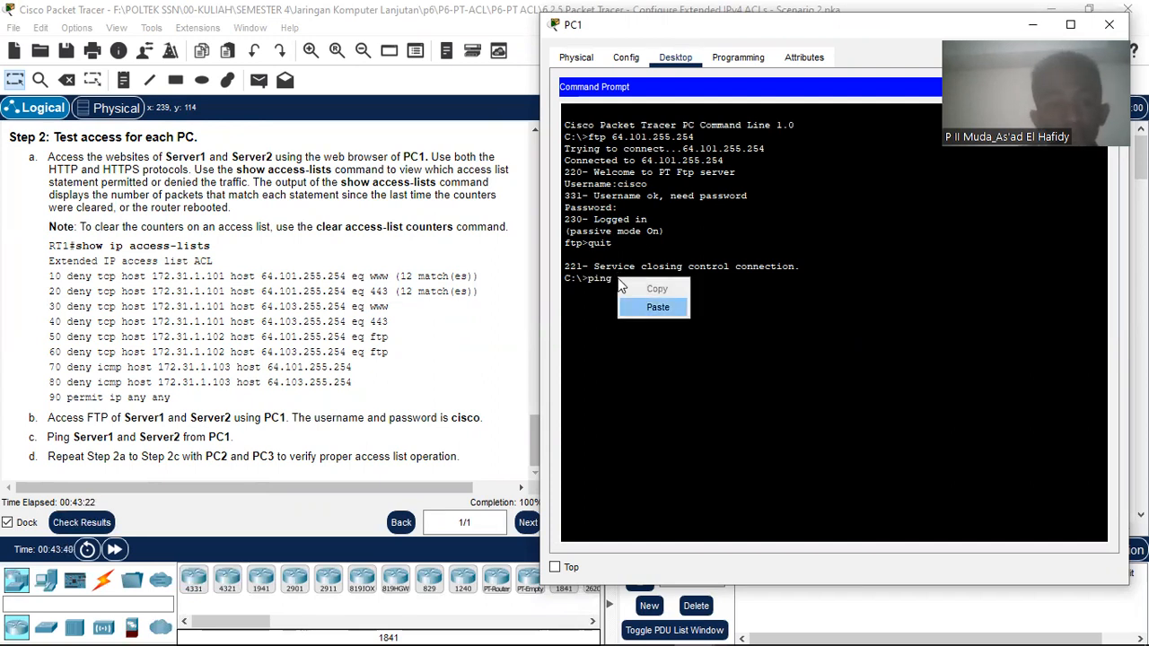
click(633, 306)
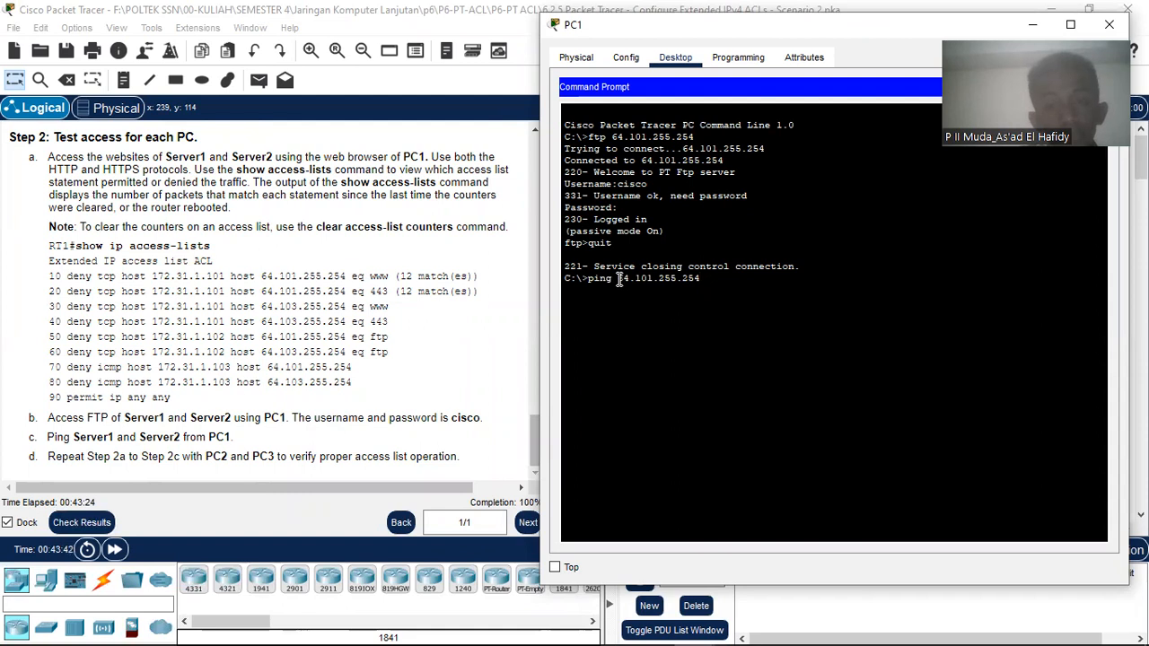
key(Return)
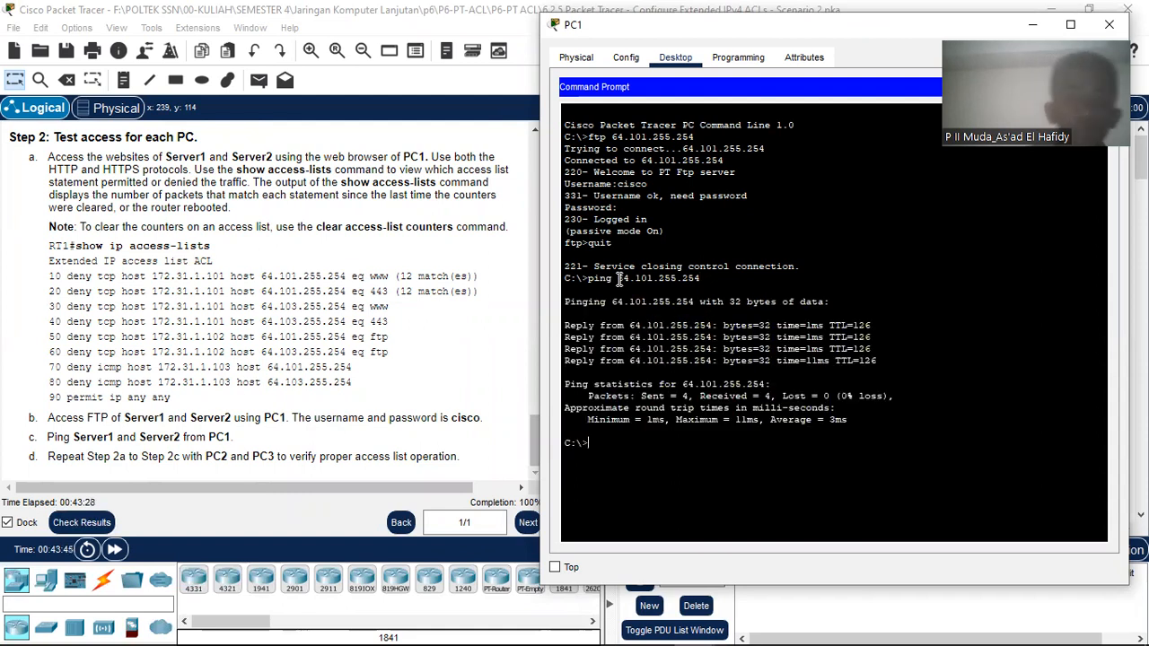
Step: Start an FTP connection to Server2 at 64.103.255.254
text(ftp)
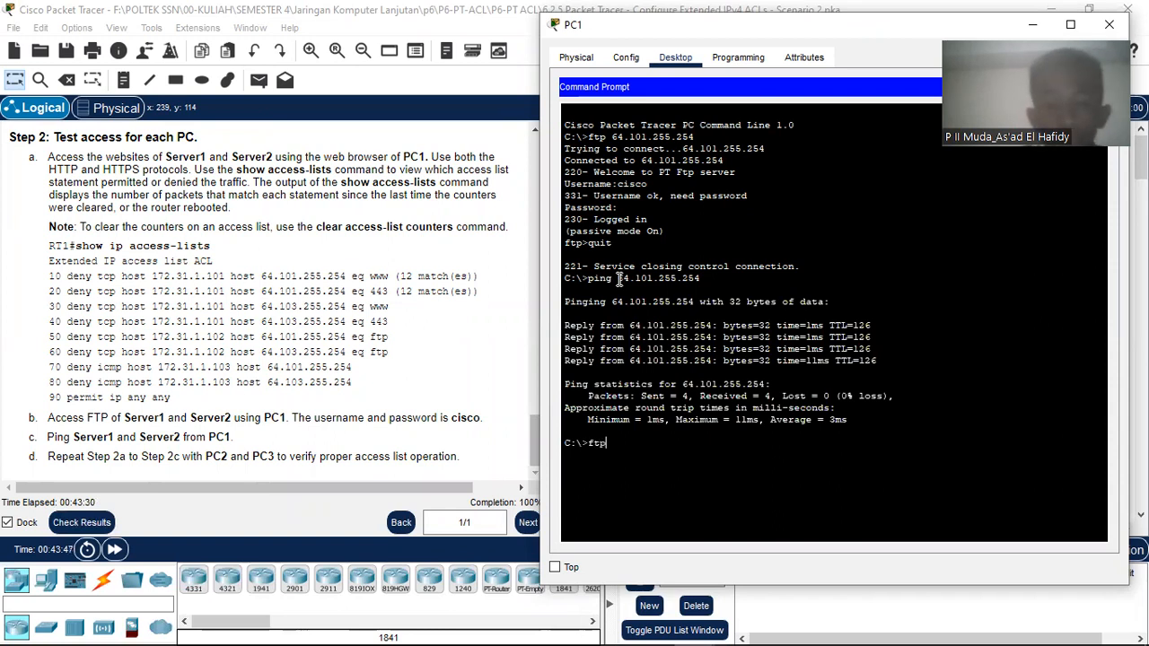
right_click(618, 278)
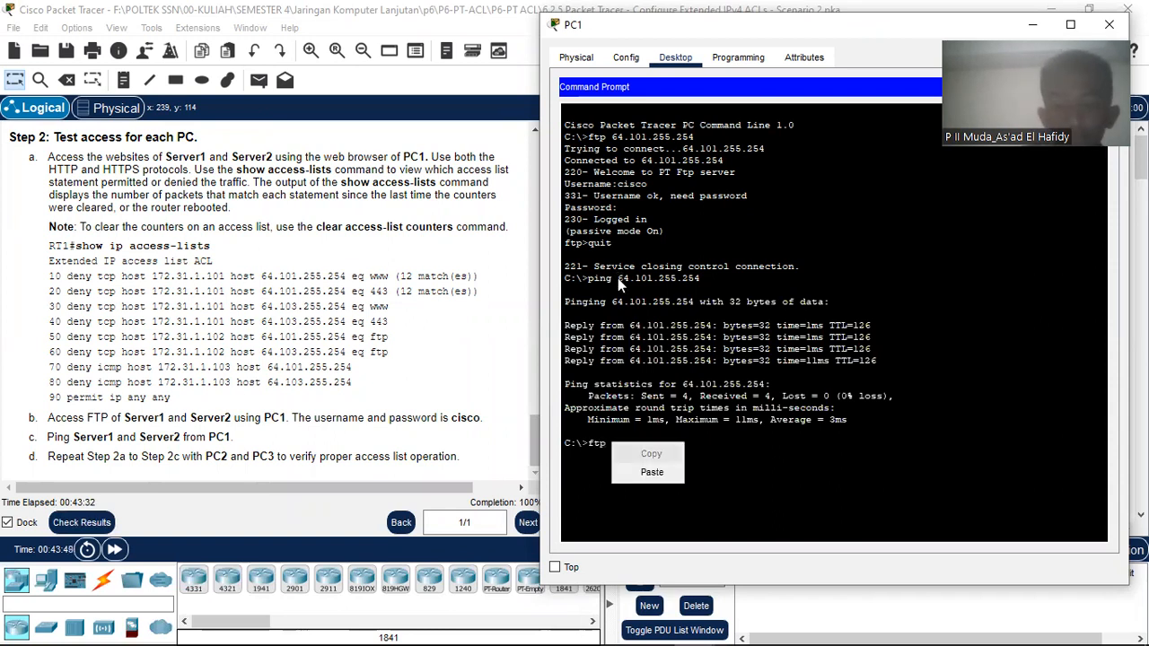
key(Down)
key(Return)
key(Left)
key(Left)
key(Left)
key(Left)
key(Left)
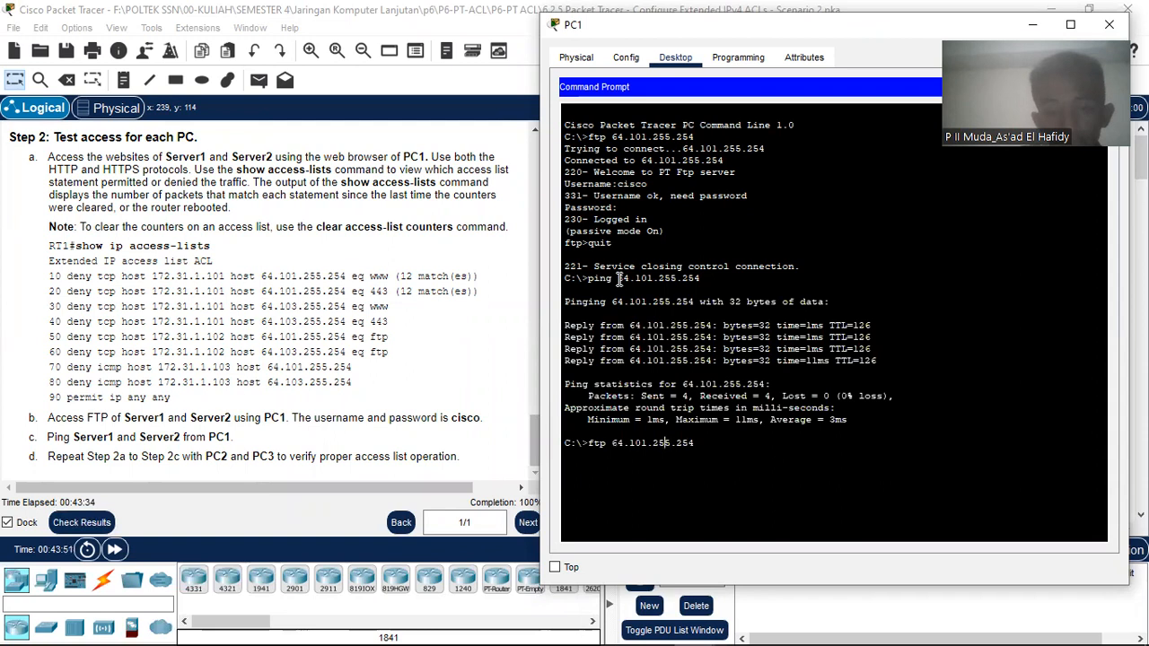
key(BackSpace)
text(3)
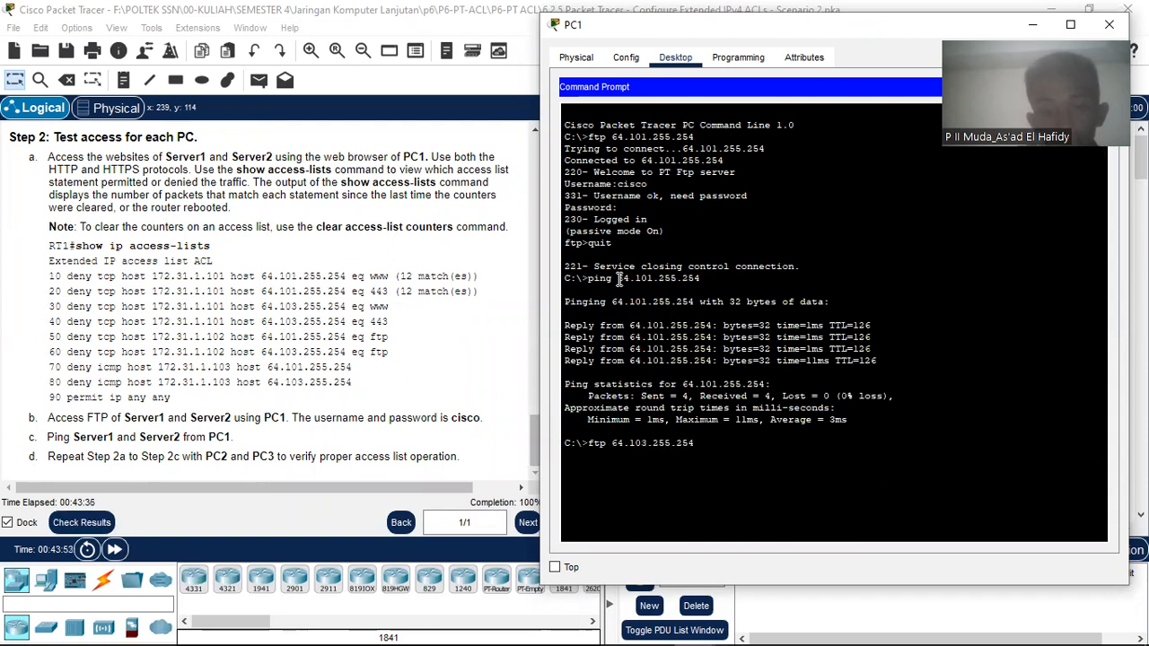
key(Return)
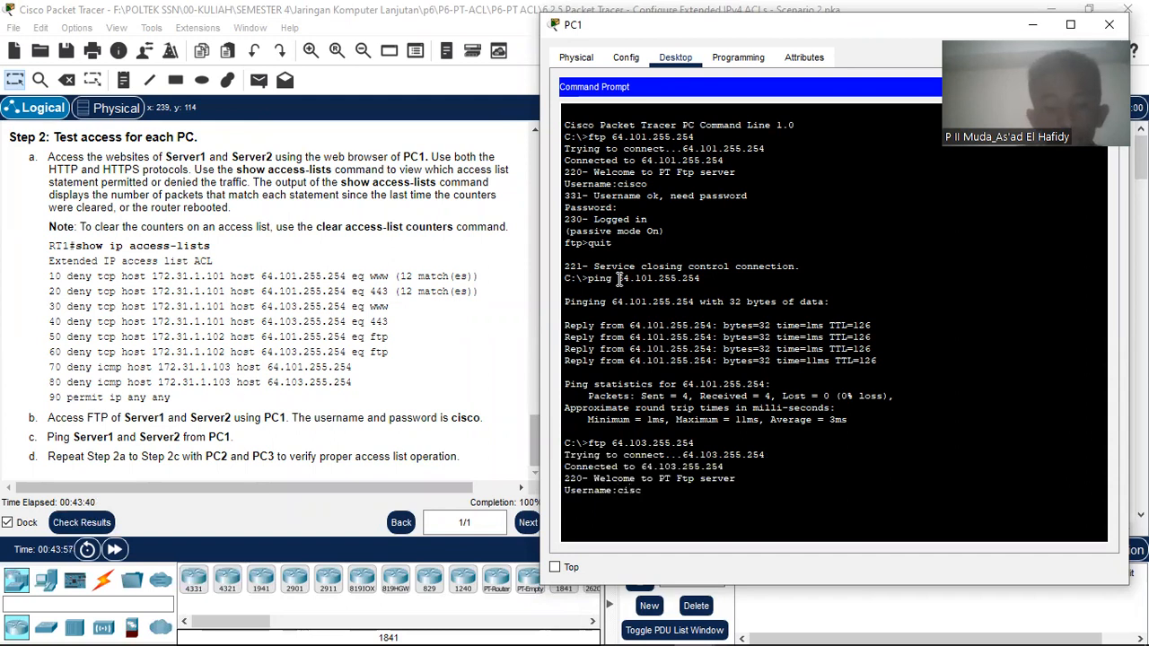
Step: Log in to Server2's FTP with the lab credentials and quit the session
text(cisco)
key(Return)
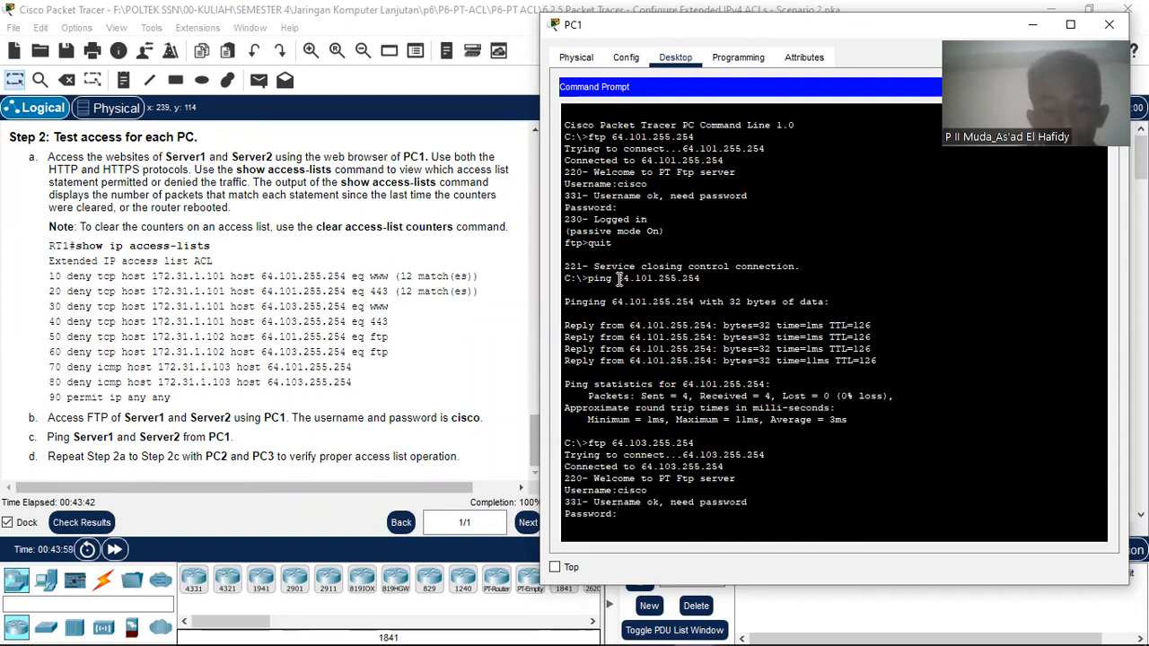
key(Return)
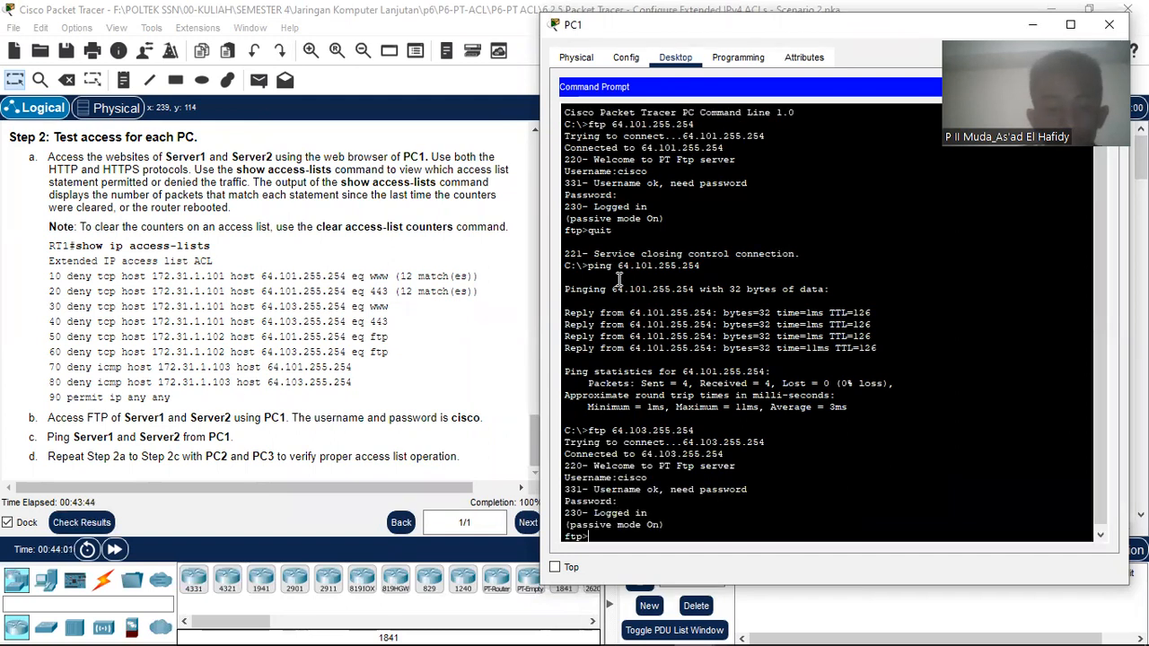
text(quit)
key(Return)
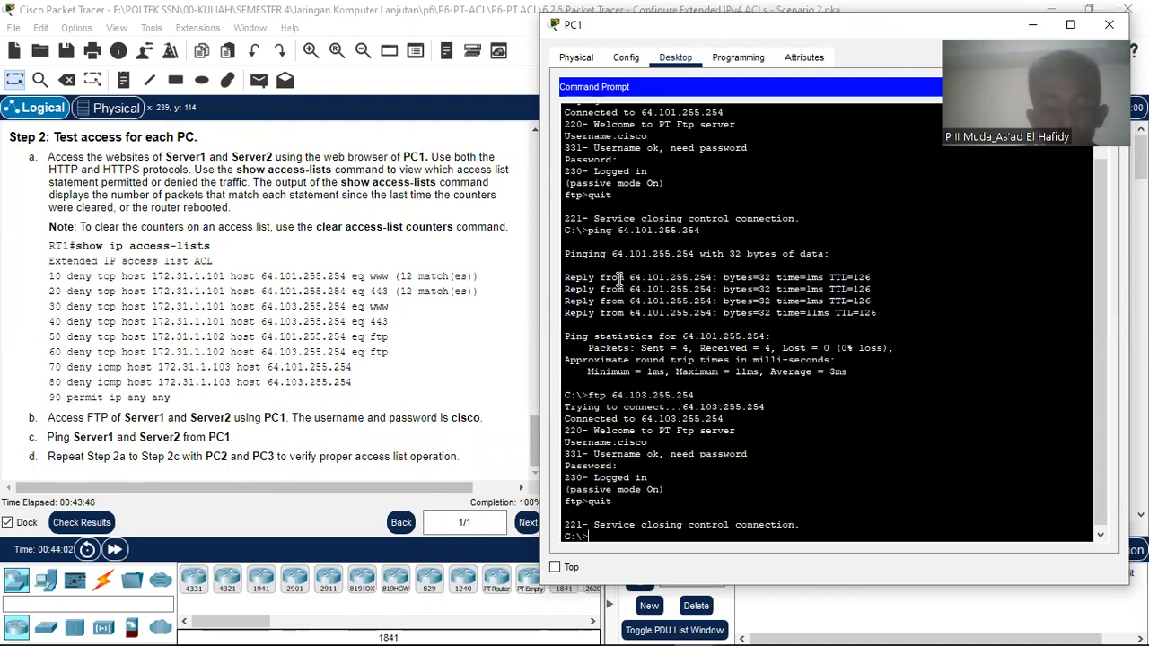
Step: Ping Server2 at 64.103.255.254 from PC1, then return to the network topology
text(ping)
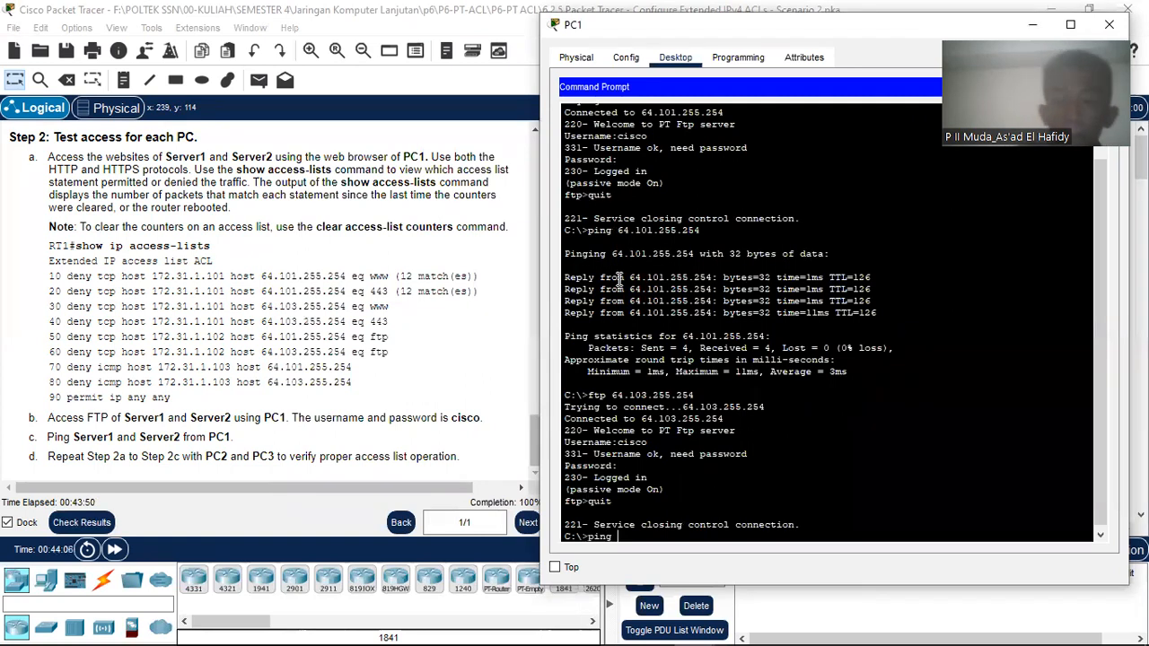
key(Menu)
key(Down)
key(Down)
key(Return)
key(Left)
key(Left)
key(Left)
key(Left)
key(Left)
key(Left)
key(Left)
key(Left)
text(\)
key(BackSpace)
text(3)
key(Return)
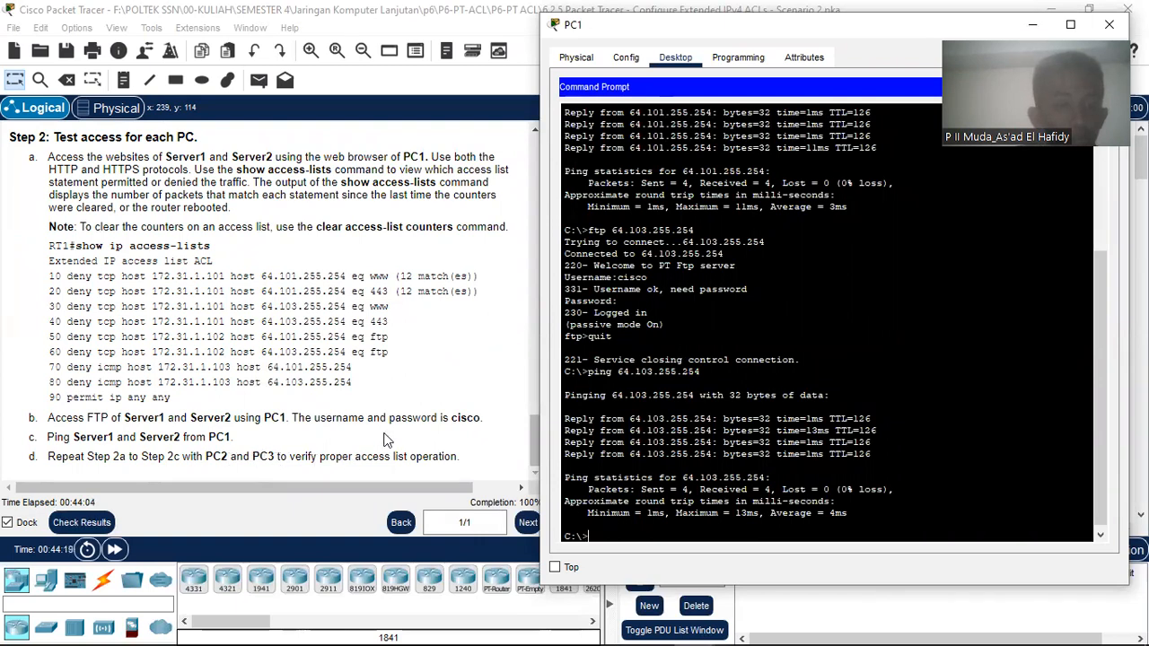
click(387, 440)
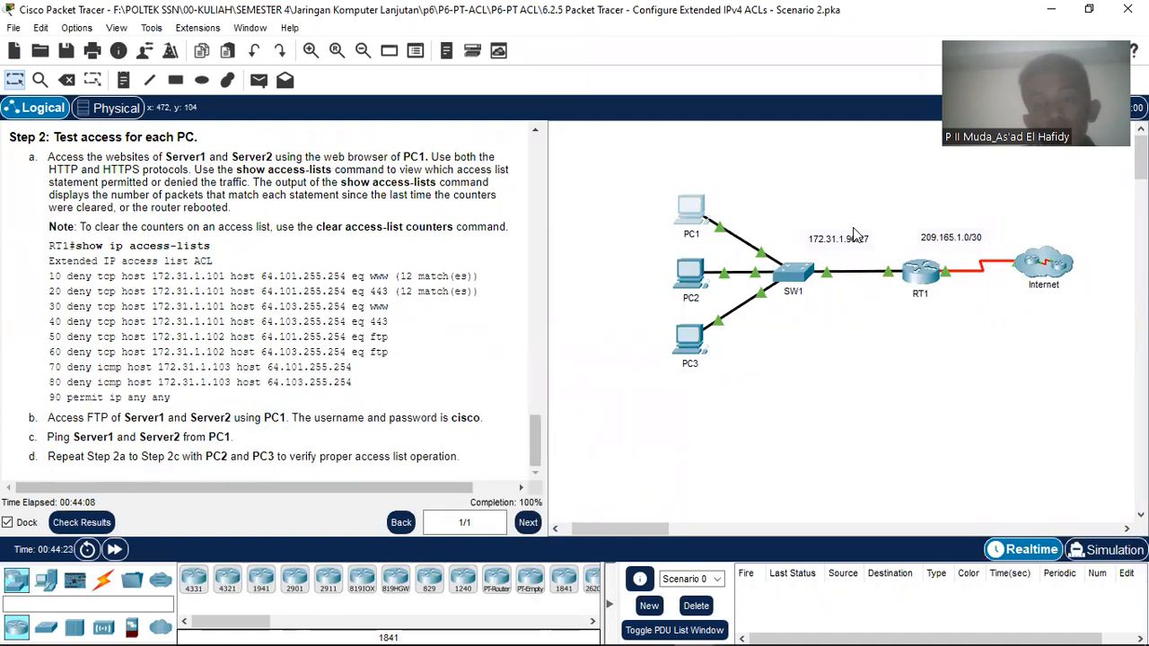
click(859, 106)
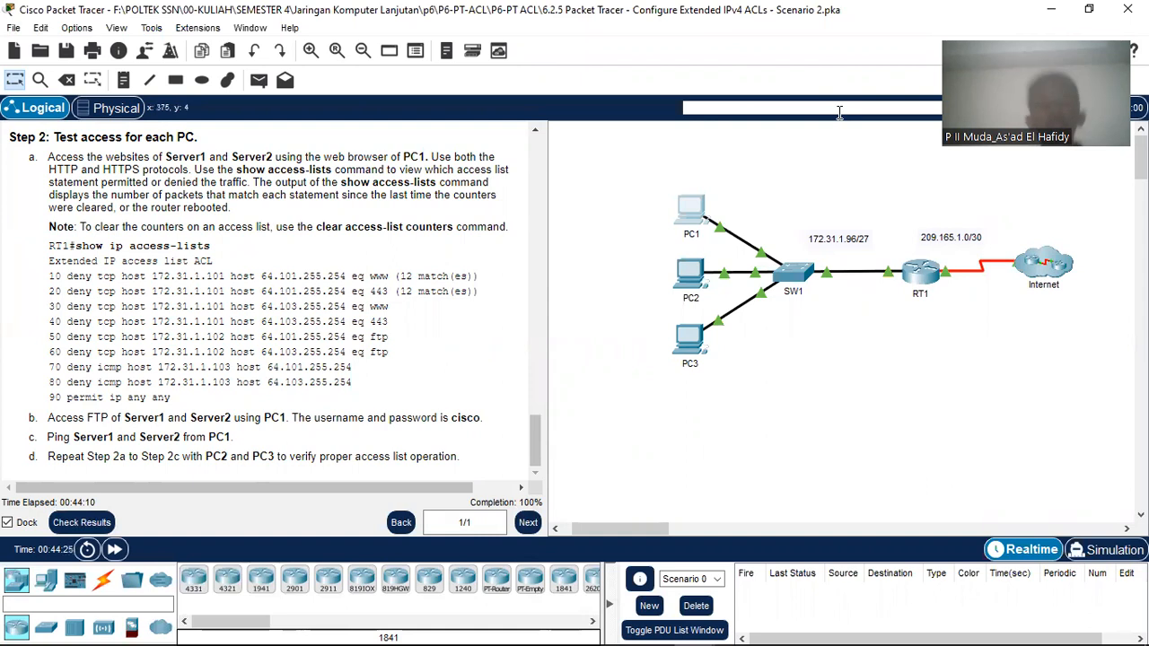